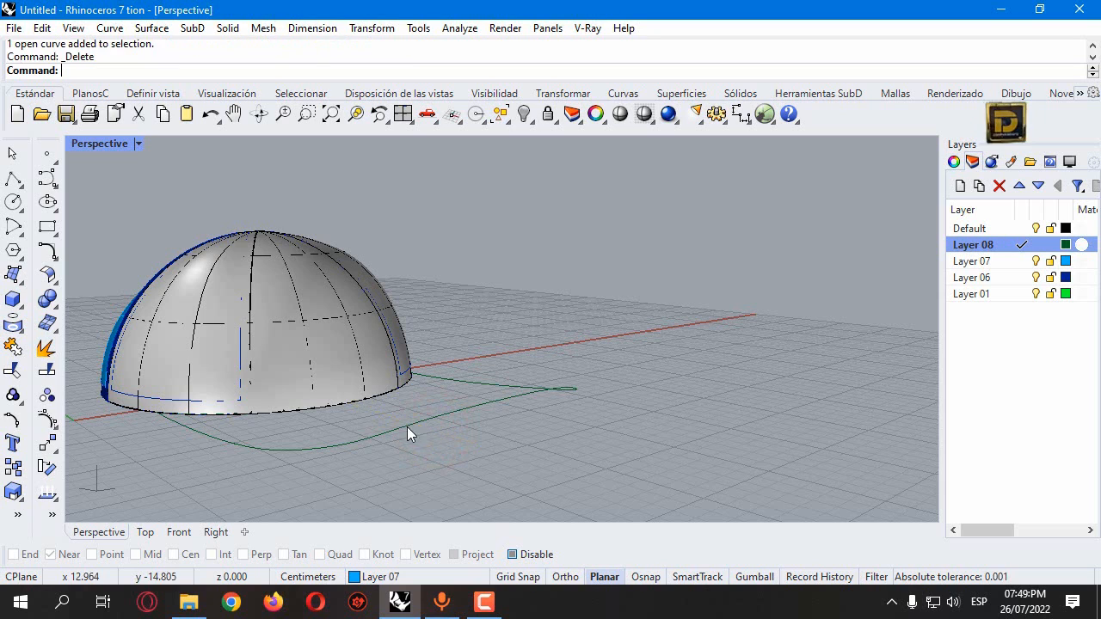
Step: Isolate the green visor outline curve and the arc along the cap's front base edge
{"action": "left_click", "coordinate": [362, 437]}
{"action": "left_click", "coordinate": [256, 415], "text": "shift"}
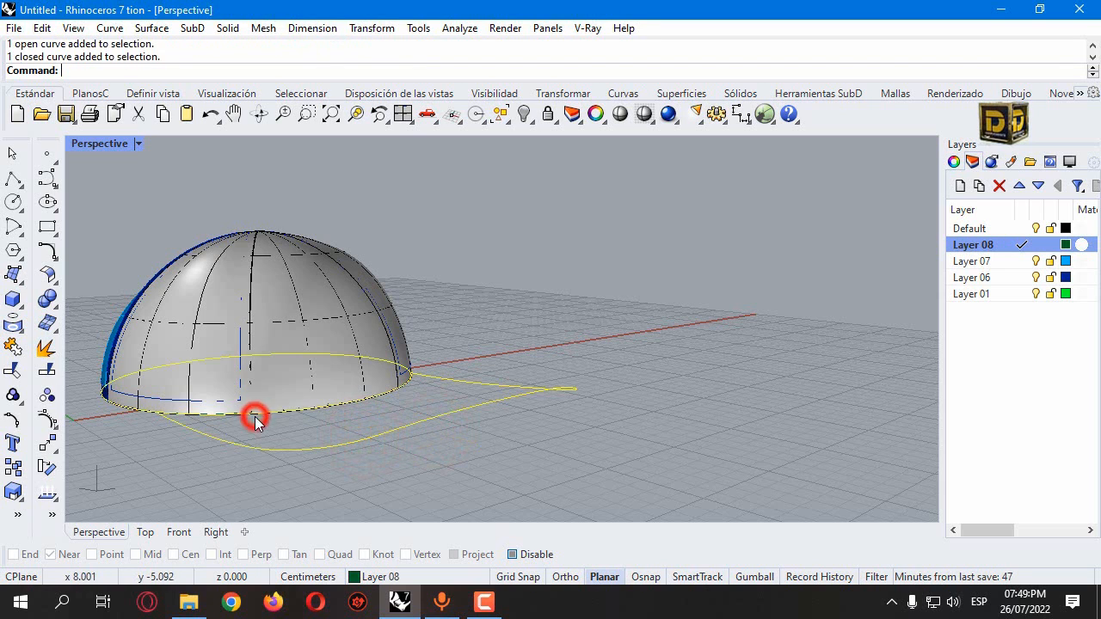
{"action": "left_click", "coordinate": [275, 417], "text": "ctrl"}
{"action": "left_click", "coordinate": [277, 418]}
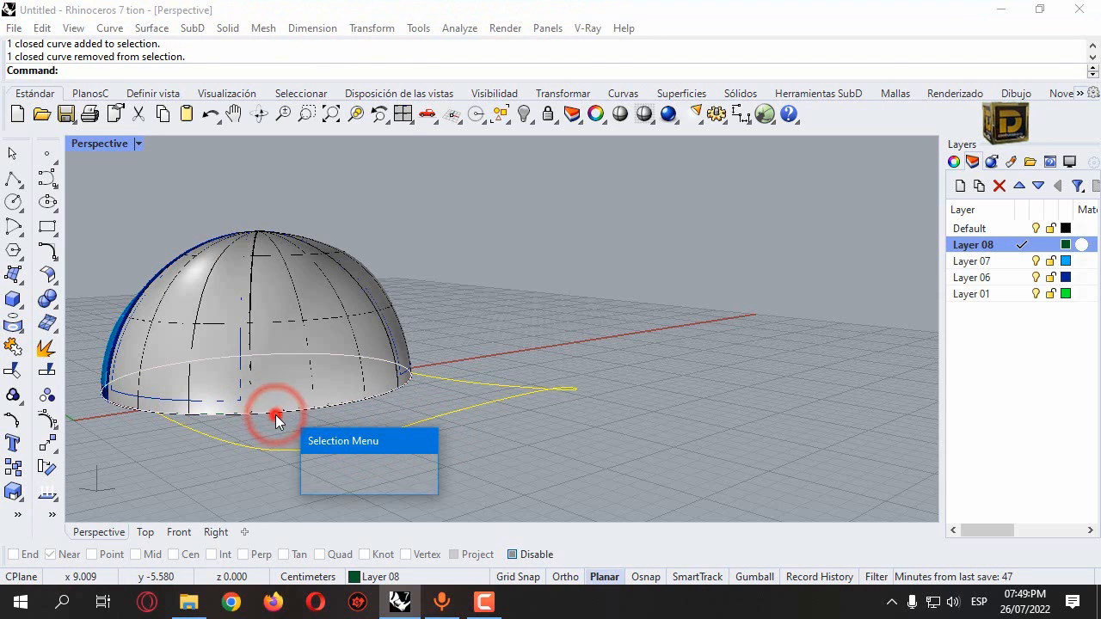
{"action": "scroll", "coordinate": [180, 413], "scroll_direction": "up", "scroll_amount": 5}
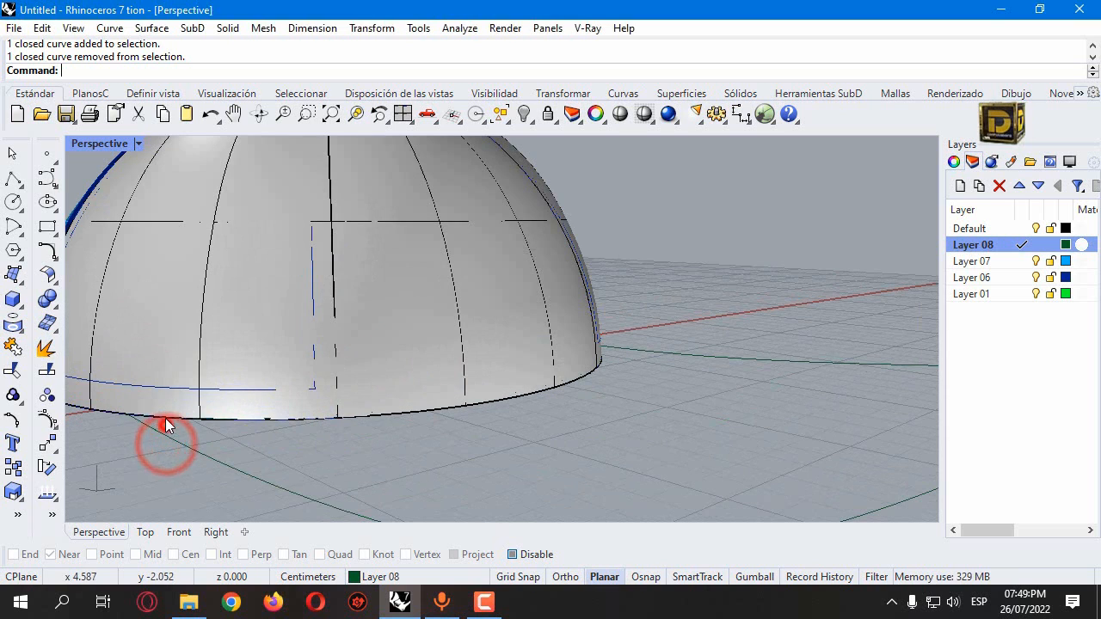
{"action": "left_click", "coordinate": [163, 418]}
{"action": "left_click", "coordinate": [209, 464]}
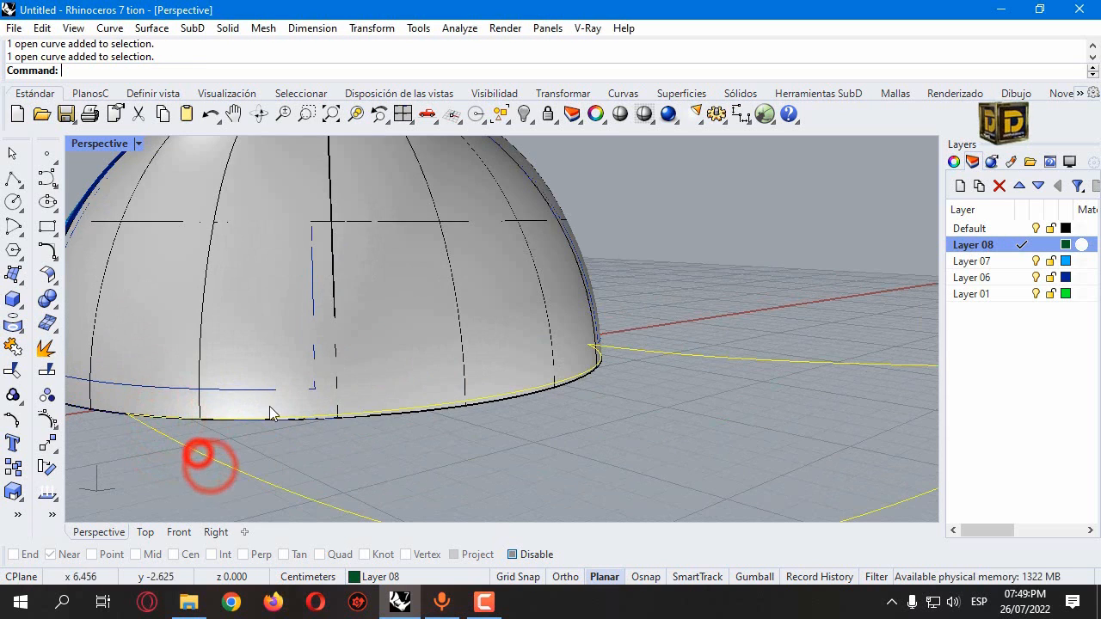
{"action": "left_click", "coordinate": [547, 113]}
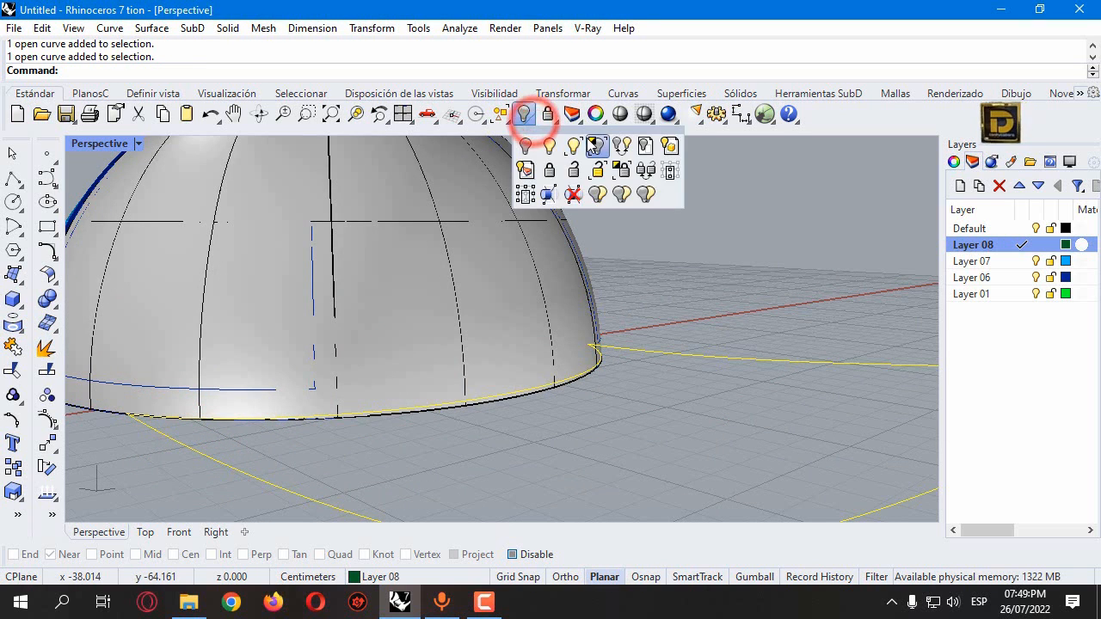
{"action": "left_click", "coordinate": [592, 143]}
Step: Draw a shallow upward arc in the four-view layout, from the middle of the visor's inner curve to the middle of its front outline
{"action": "left_click", "coordinate": [12, 226]}
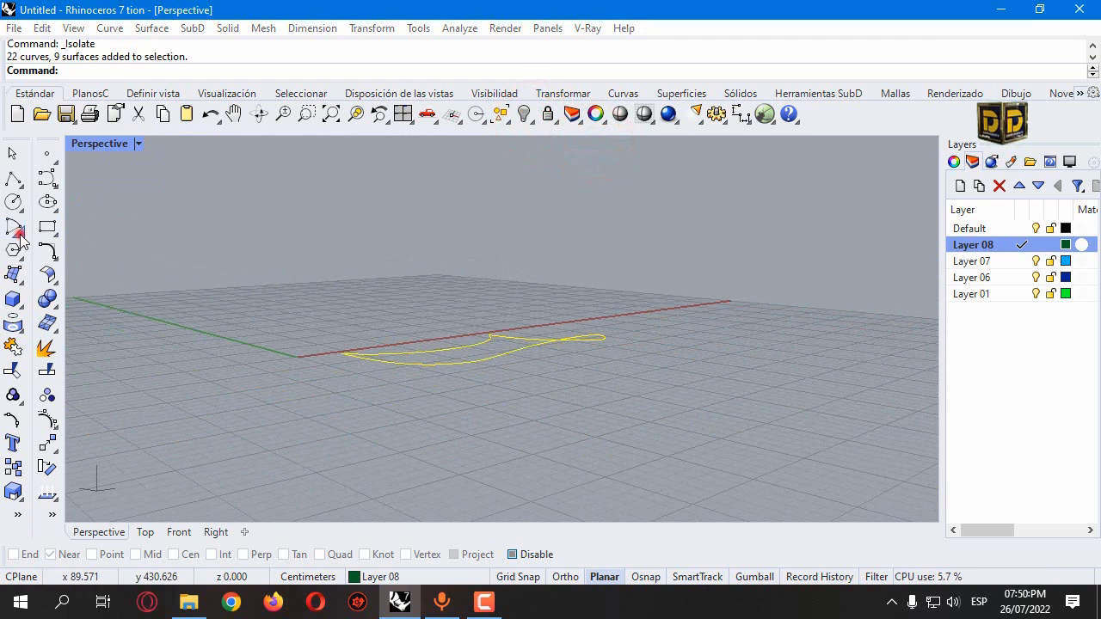
{"action": "left_click", "coordinate": [67, 231]}
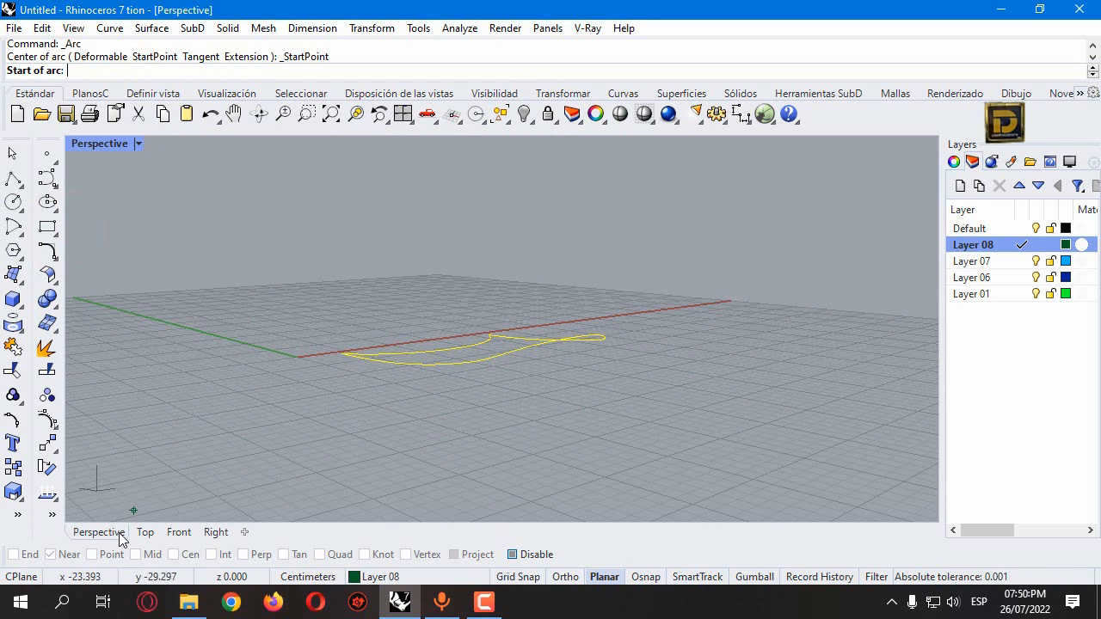
{"action": "left_click", "coordinate": [512, 554]}
{"action": "double_click", "coordinate": [111, 143]}
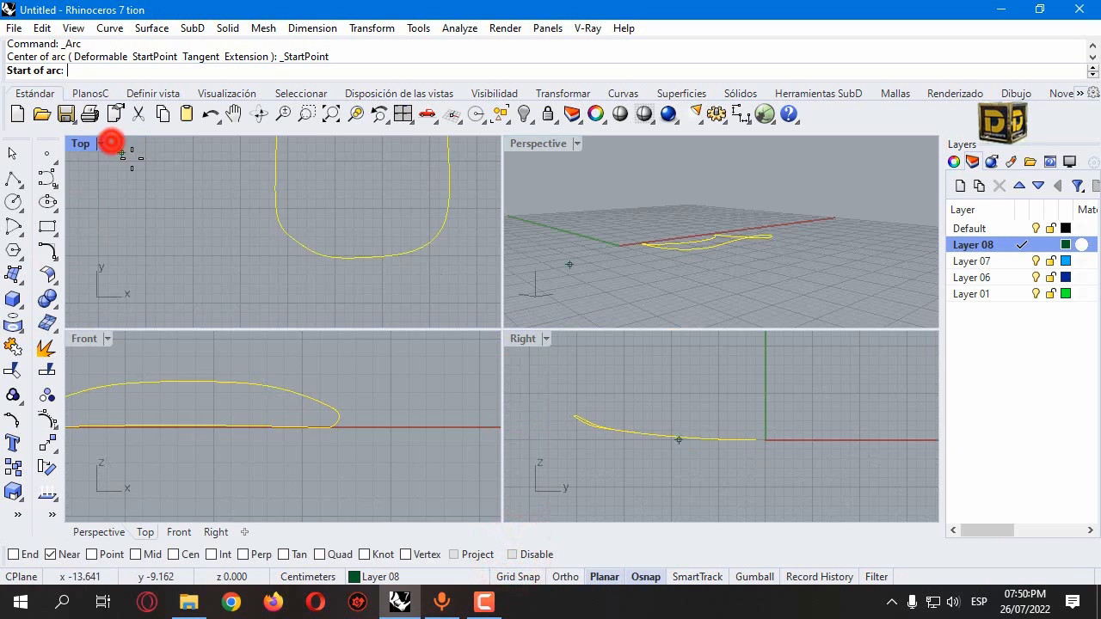
{"action": "left_click", "coordinate": [349, 174]}
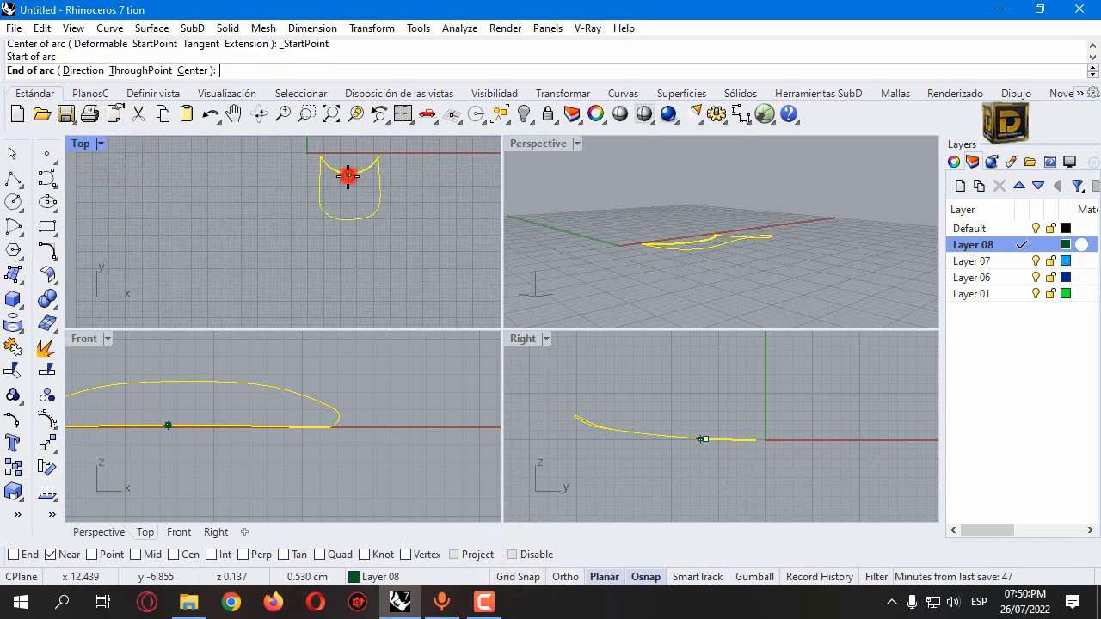
{"action": "scroll", "coordinate": [346, 177], "scroll_direction": "up", "scroll_amount": 5}
{"action": "left_click", "coordinate": [344, 234]}
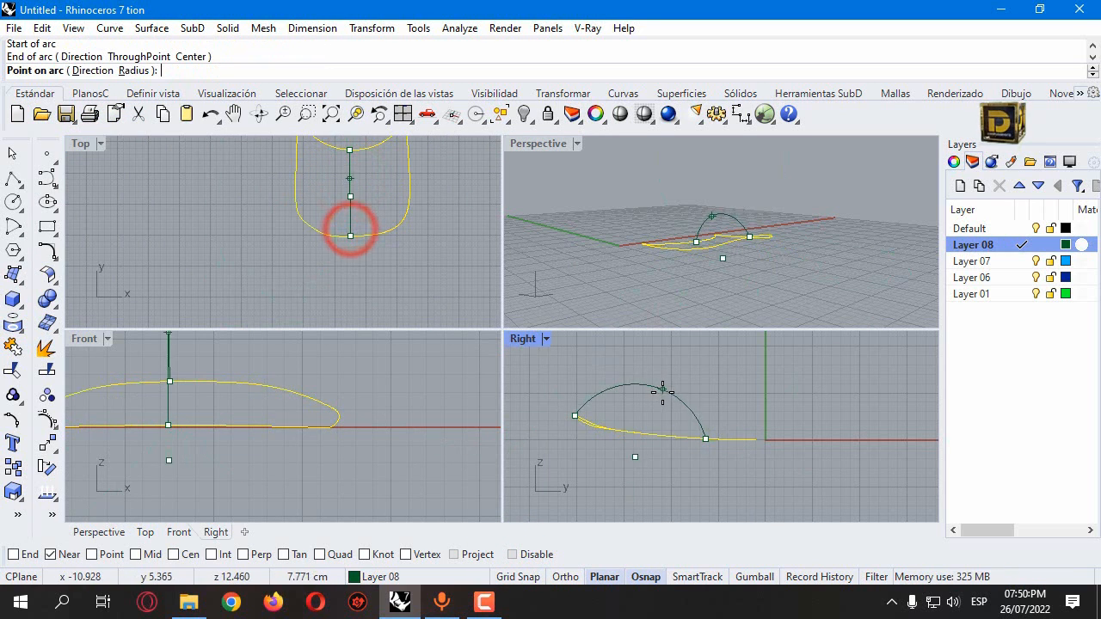
{"action": "scroll", "coordinate": [659, 425], "scroll_direction": "up", "scroll_amount": 2}
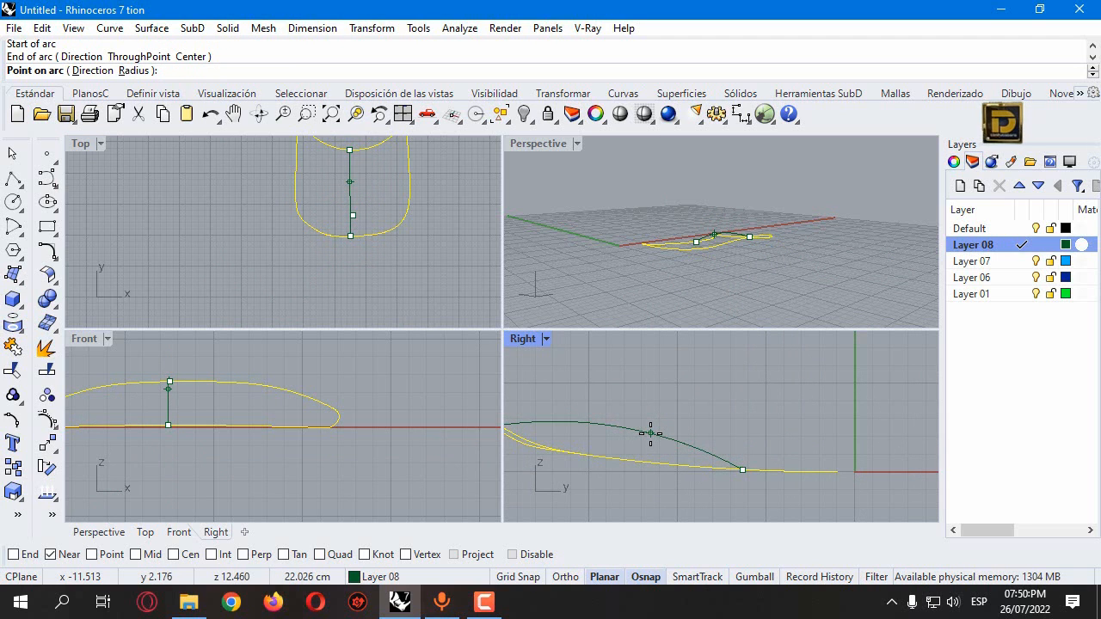
{"action": "left_click", "coordinate": [642, 438]}
{"action": "scroll", "coordinate": [679, 216], "scroll_direction": "up", "scroll_amount": 4}
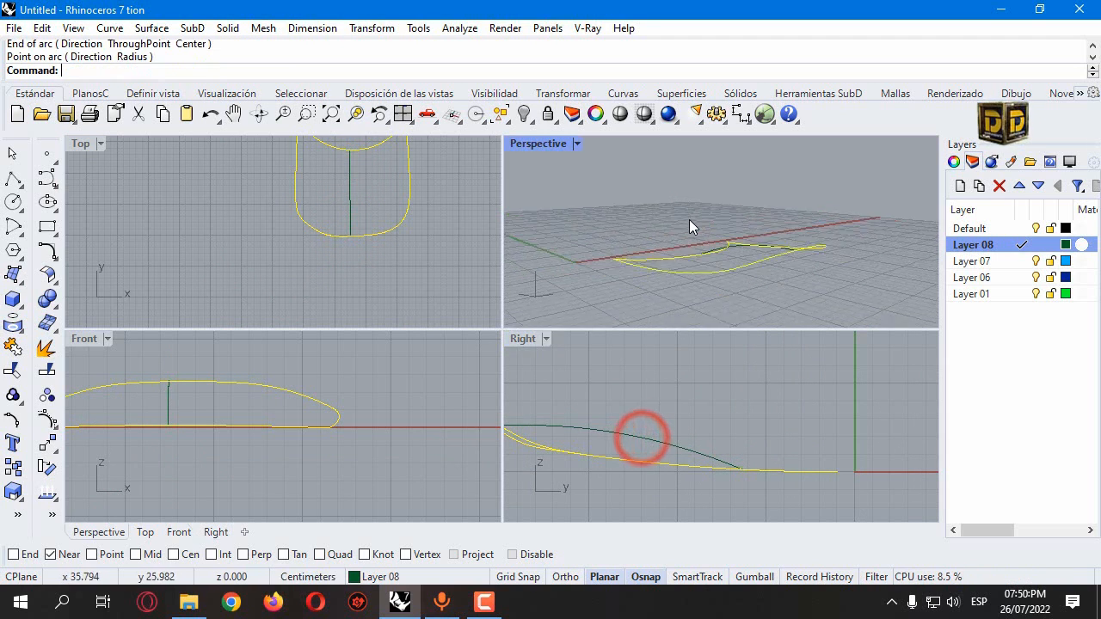
Step: Patch all three visor curves into a surface with sample point spacing 1, 20 U and V spans, stiffness 1 and automatic trim
{"action": "right_click_drag", "start_coordinate": [657, 211], "coordinate": [610, 231]}
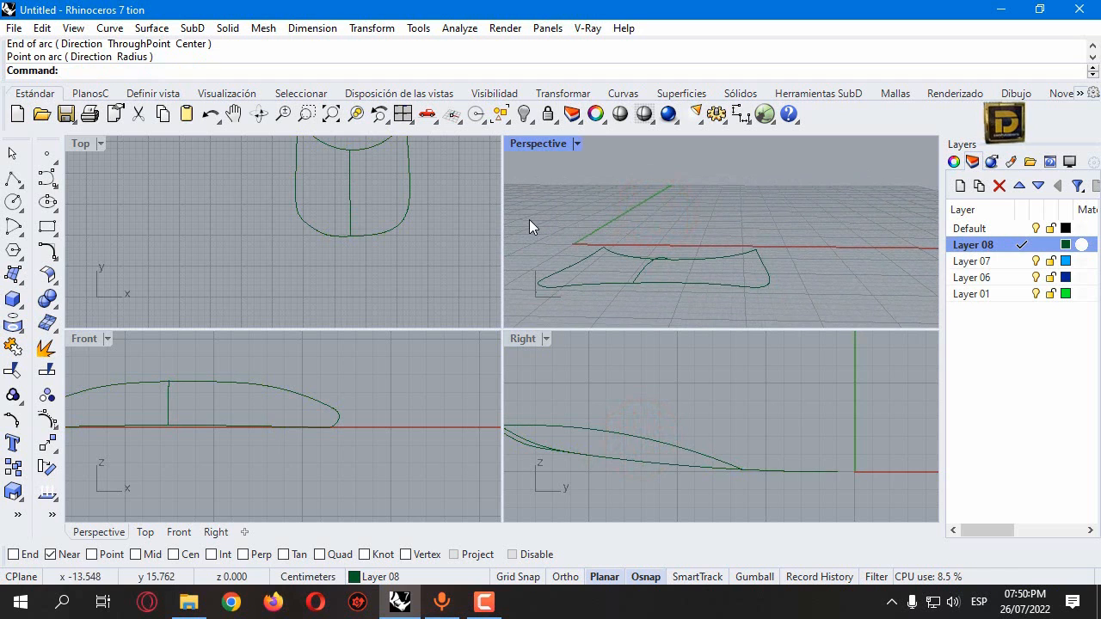
{"action": "key", "text": "ctrl+a"}
{"action": "left_click", "coordinate": [13, 273]}
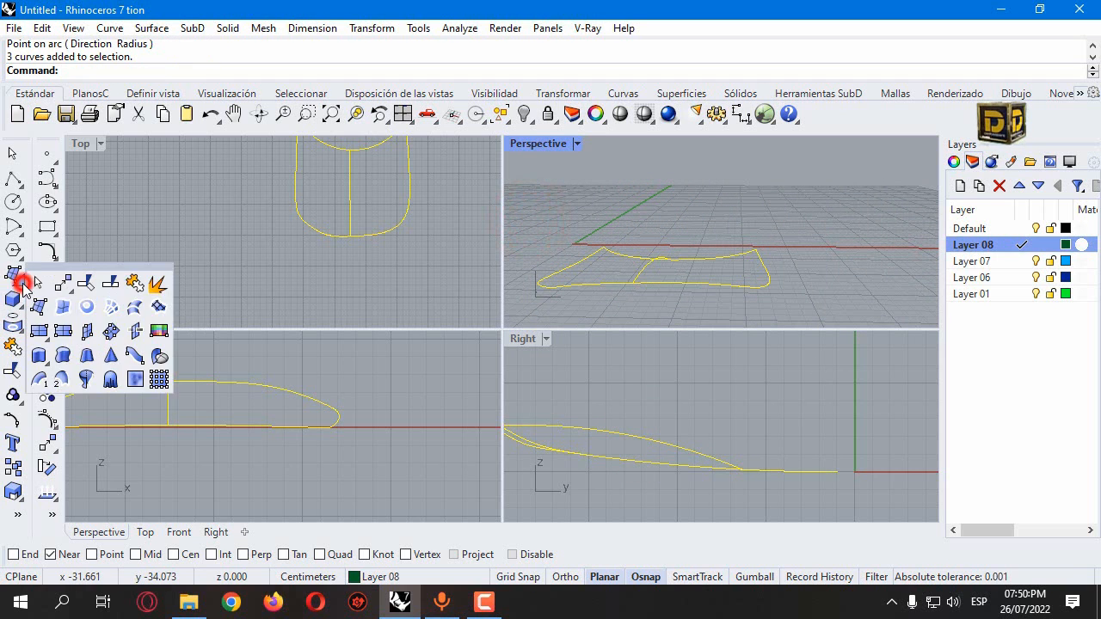
{"action": "left_click", "coordinate": [160, 305]}
{"action": "right_click_drag", "start_coordinate": [646, 289], "coordinate": [623, 188]}
{"action": "double_click", "coordinate": [516, 144]}
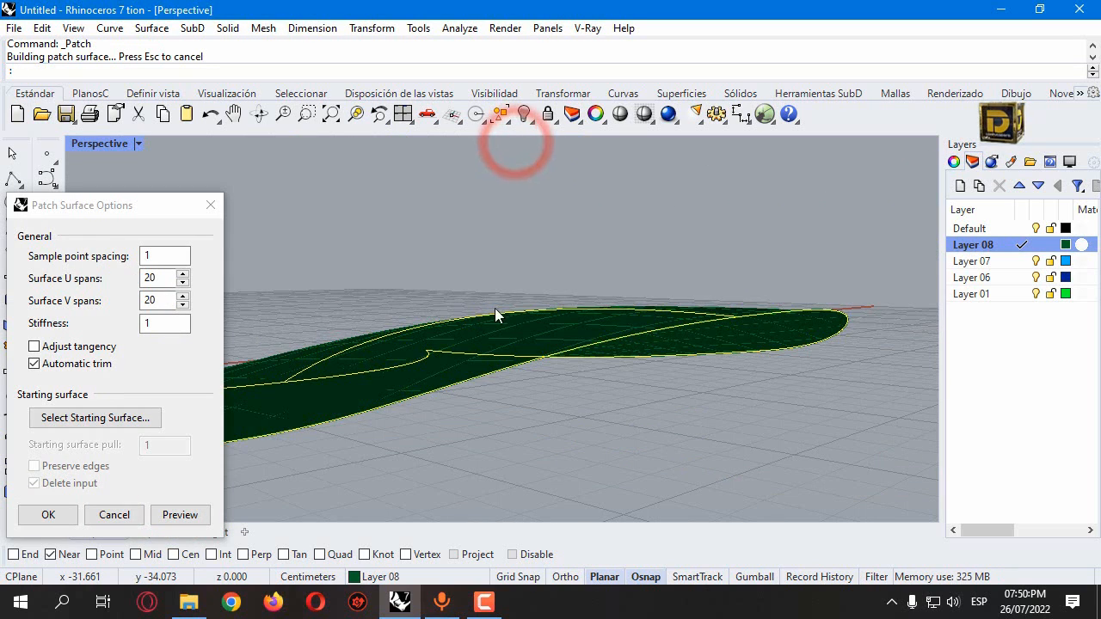
{"action": "scroll", "coordinate": [484, 273], "scroll_direction": "up", "scroll_amount": 3}
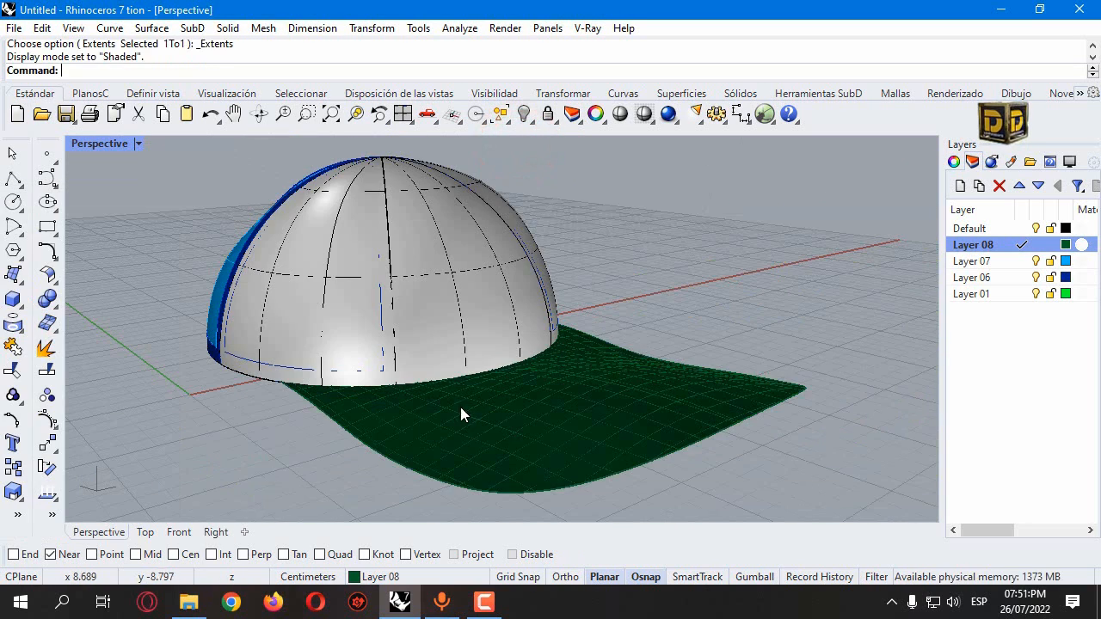
Step: Isolate the visor patch surface from the rest of the cap
{"action": "left_click", "coordinate": [278, 442]}
{"action": "left_click", "coordinate": [388, 410]}
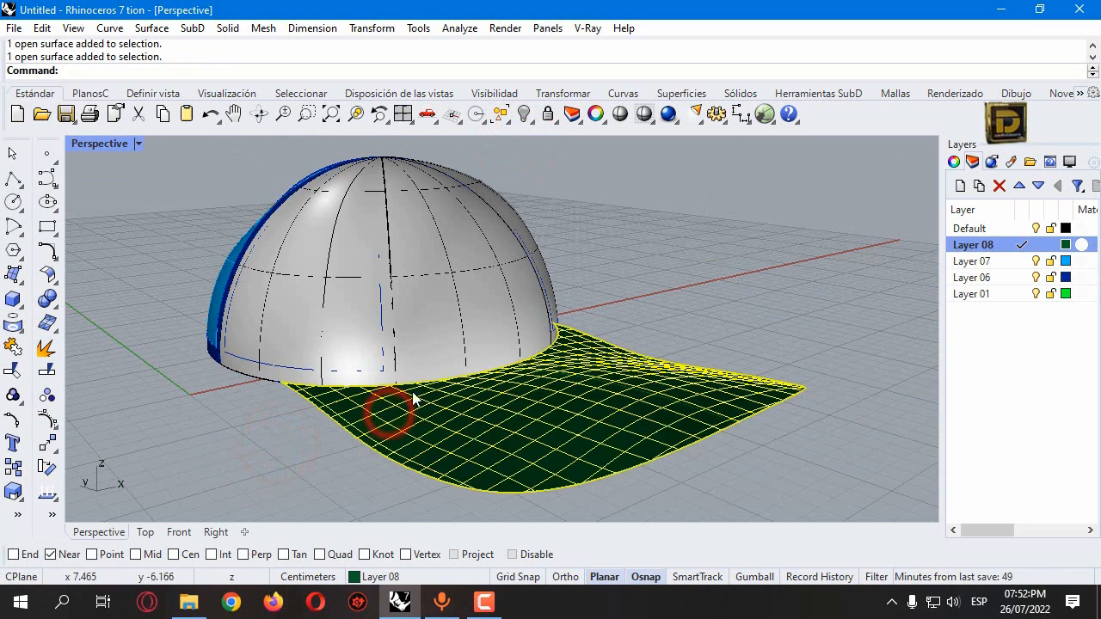
{"action": "left_click", "coordinate": [529, 121]}
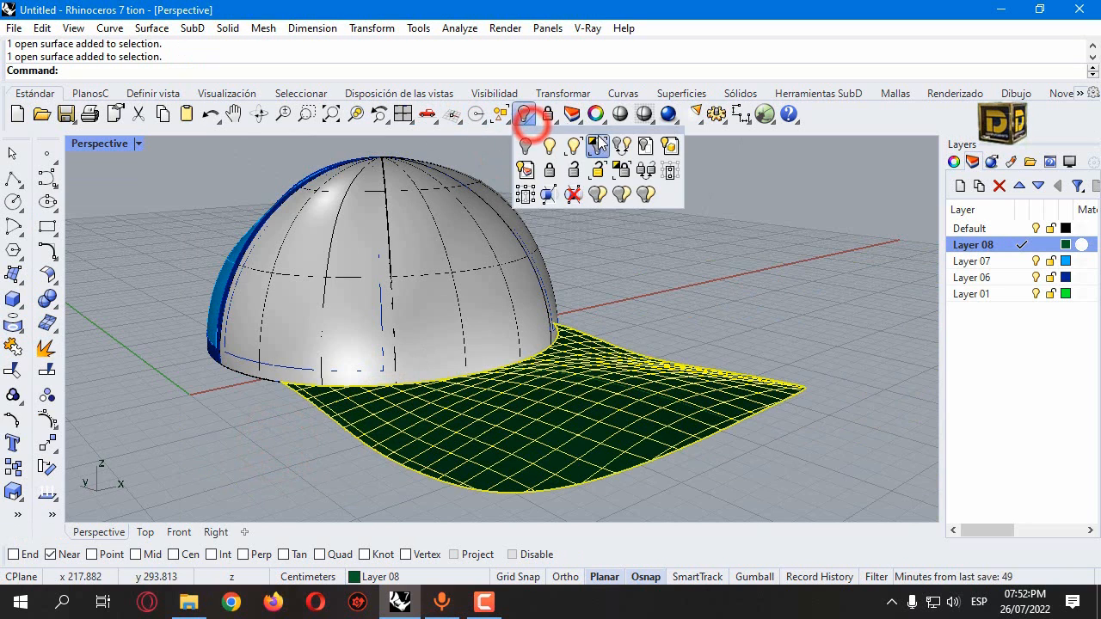
{"action": "left_click", "coordinate": [602, 147]}
{"action": "left_click", "coordinate": [337, 275]}
Step: Duplicate the outer edge of the visor surface as a curve
{"action": "left_click", "coordinate": [343, 435]}
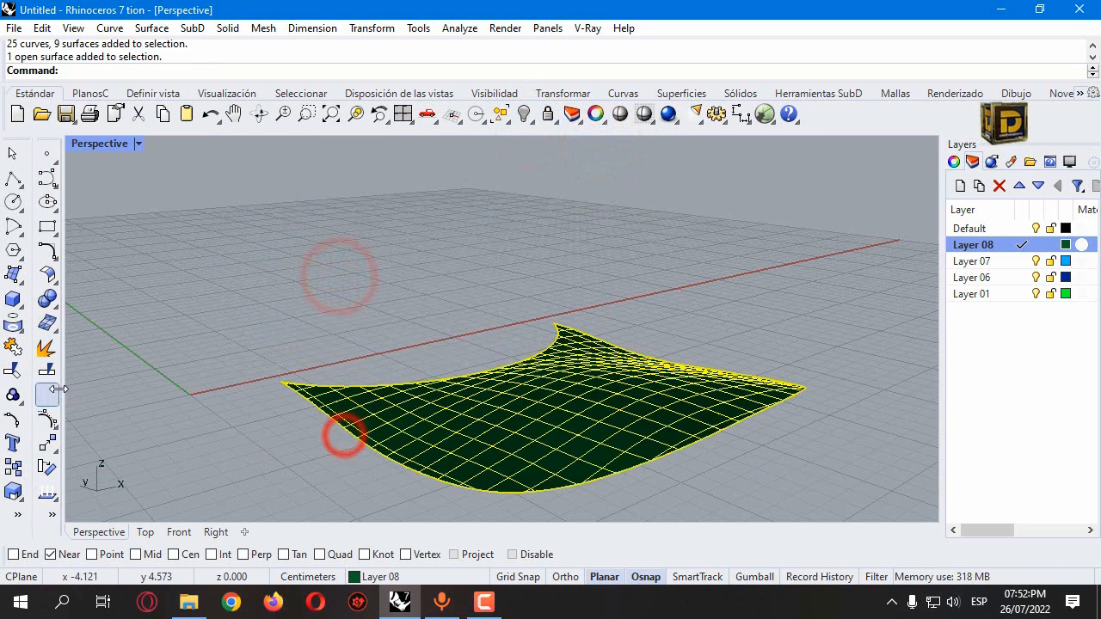
{"action": "left_click", "coordinate": [118, 308]}
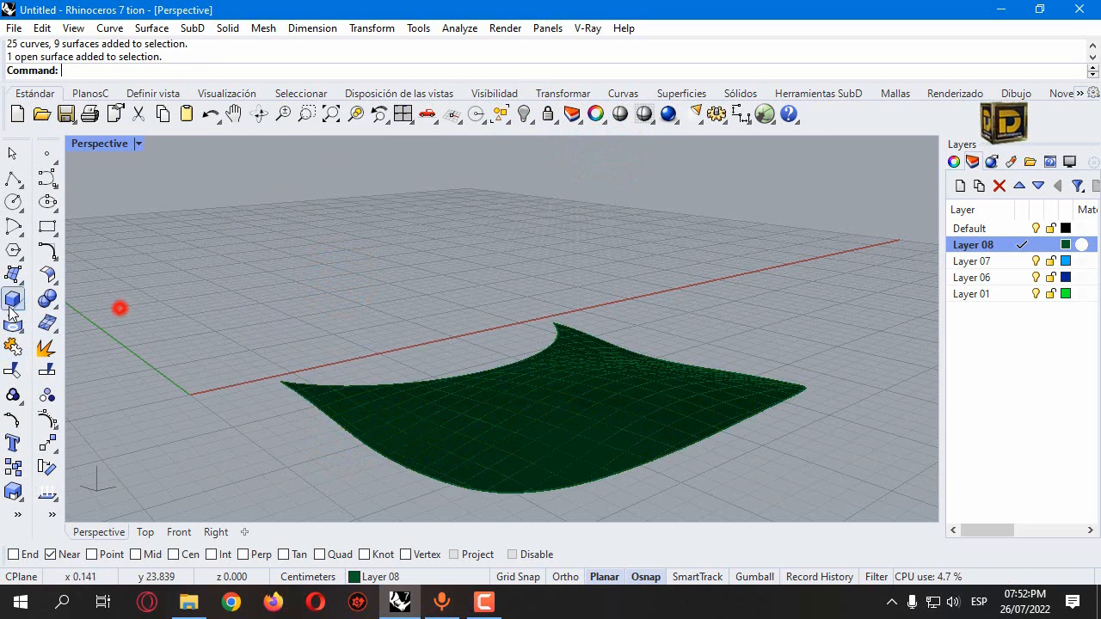
{"action": "left_click", "coordinate": [13, 325]}
{"action": "left_click", "coordinate": [71, 329]}
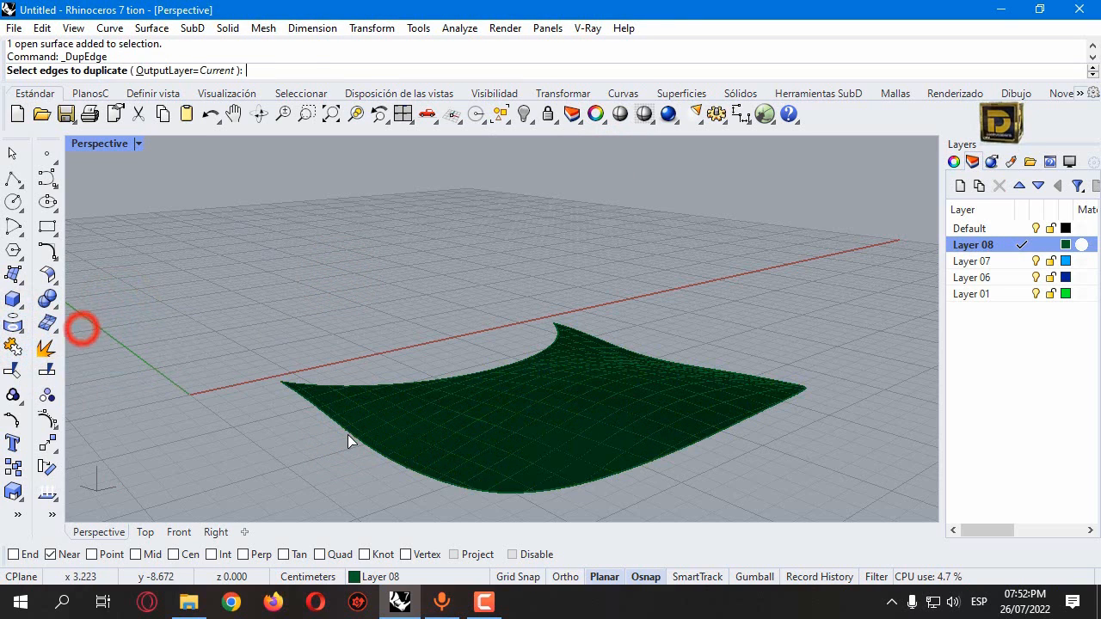
{"action": "left_click", "coordinate": [347, 435]}
{"action": "key", "text": "Return"}
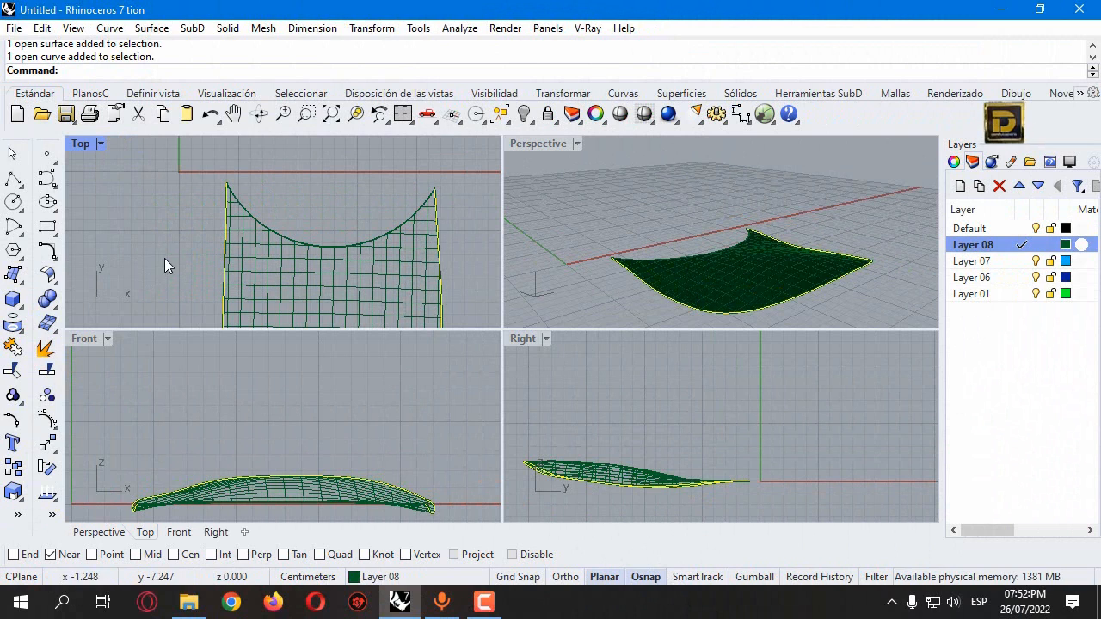
Step: Offset the duplicated visor edge inward in the Top view as five multiple offsets at a distance of 0.5
{"action": "left_click", "coordinate": [49, 250]}
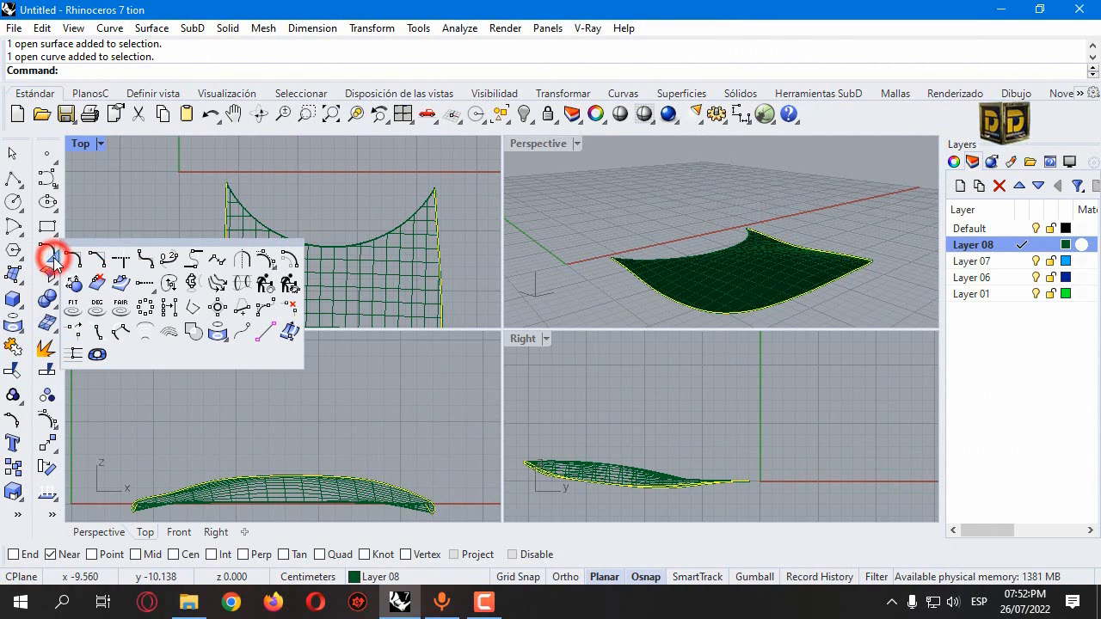
{"action": "right_click", "coordinate": [296, 263]}
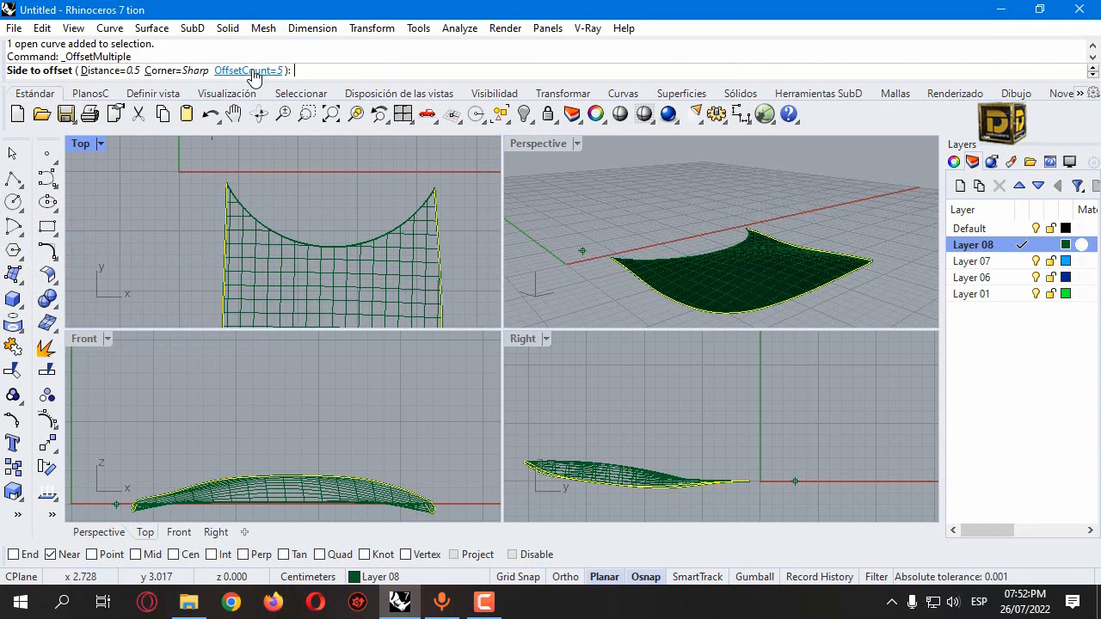
{"action": "left_click", "coordinate": [265, 282]}
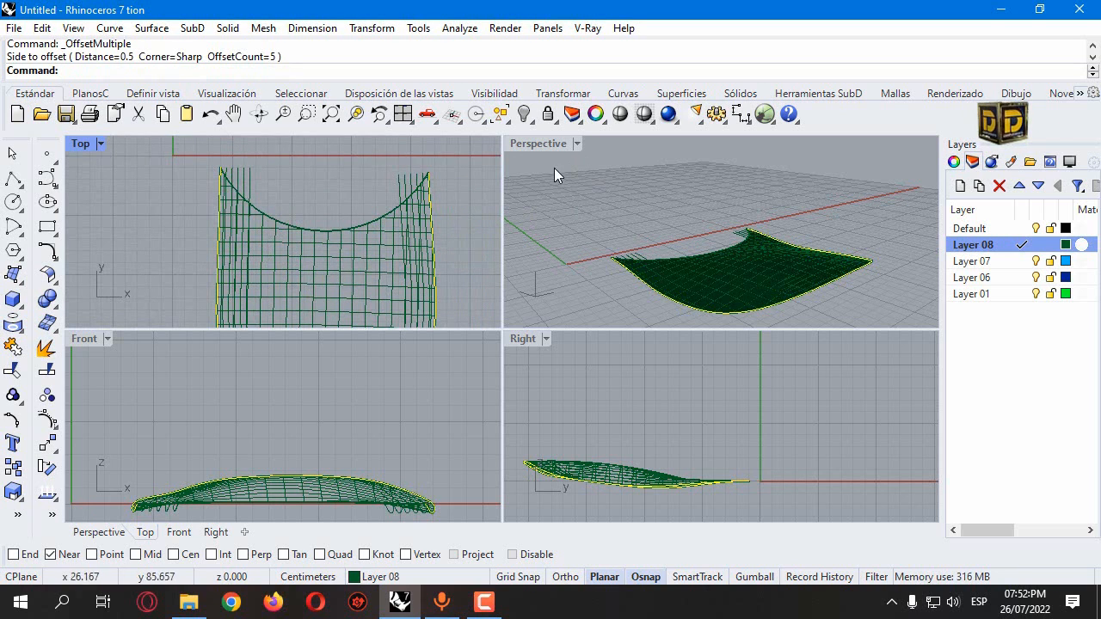
Step: Split the visor surface with the five offset curves and check the separated central piece
{"action": "left_click", "coordinate": [291, 244]}
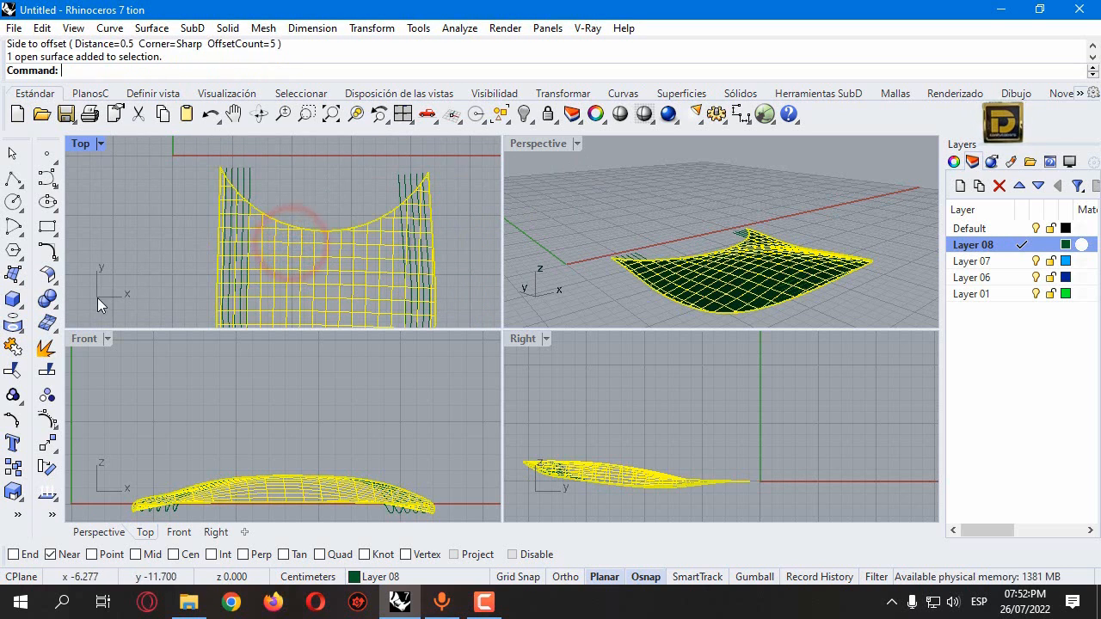
{"action": "left_click", "coordinate": [47, 370]}
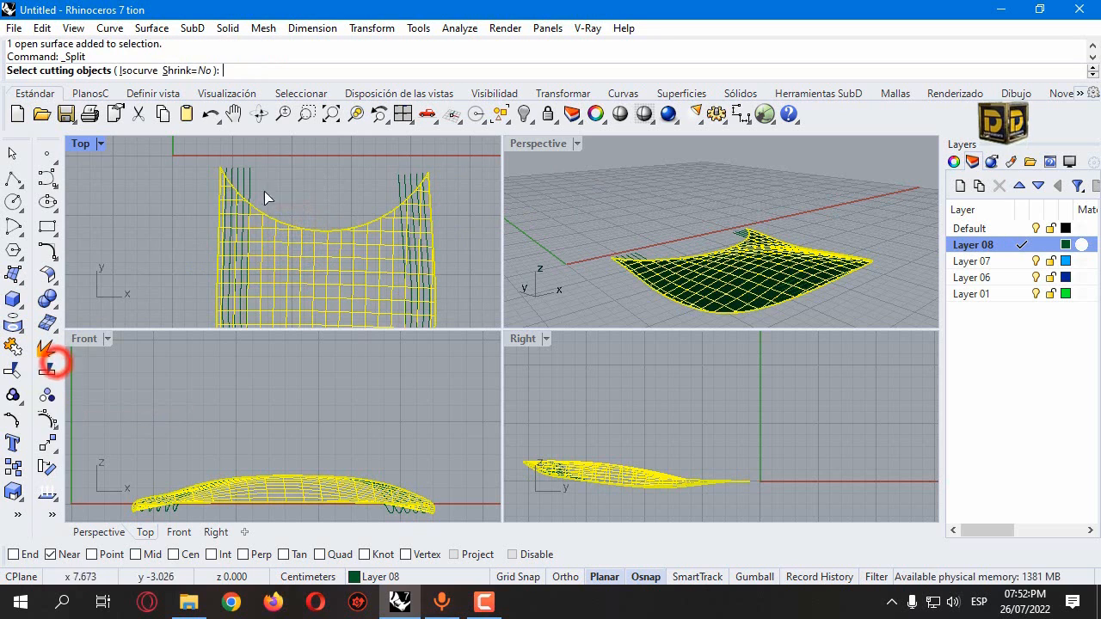
{"action": "left_click_drag", "start_coordinate": [295, 164], "coordinate": [229, 185]}
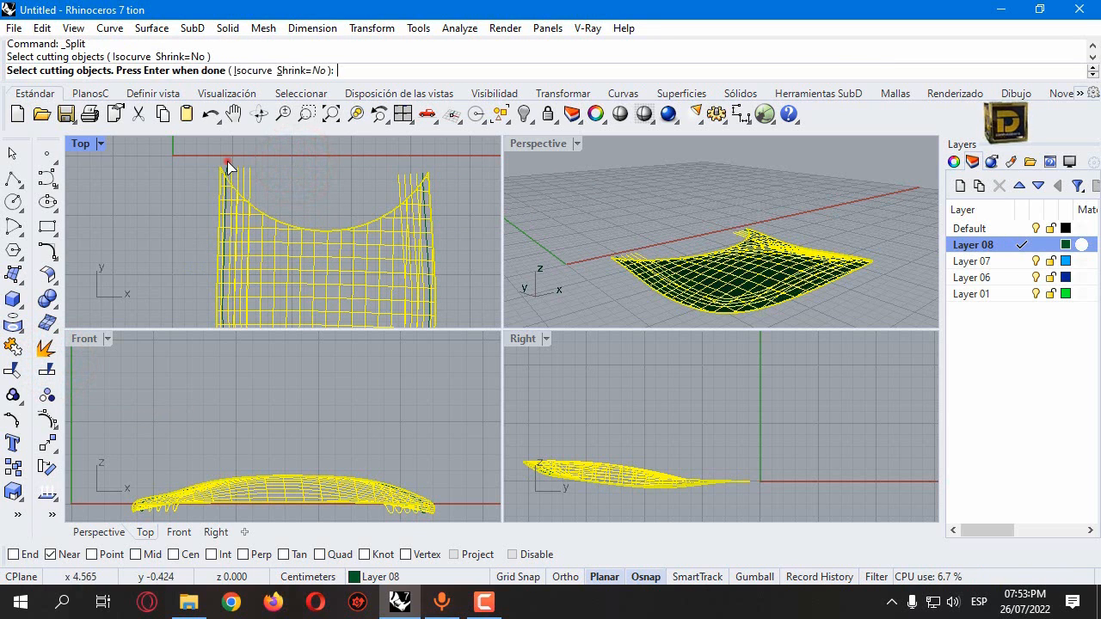
{"action": "right_click", "coordinate": [224, 170]}
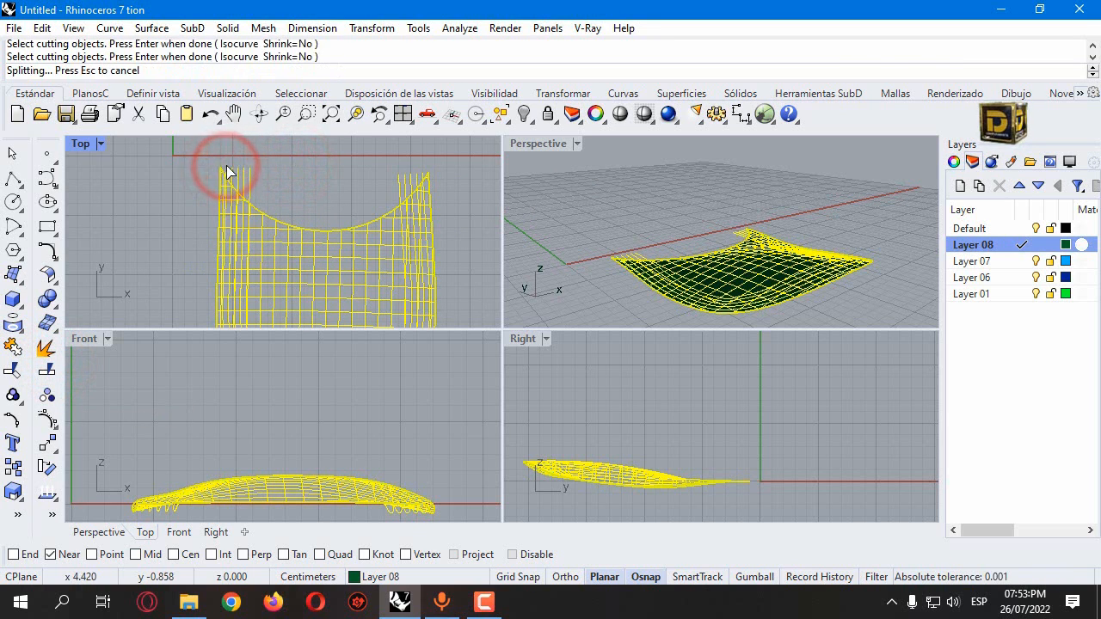
{"action": "left_click", "coordinate": [642, 218]}
{"action": "scroll", "coordinate": [638, 254], "scroll_direction": "up", "scroll_amount": 5}
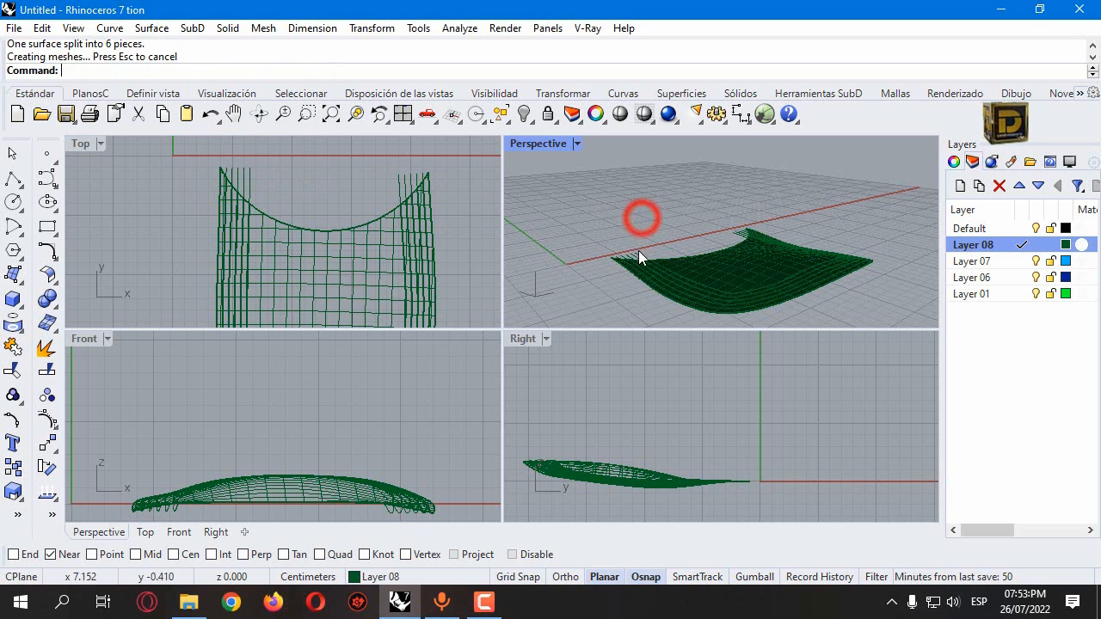
{"action": "left_click", "coordinate": [348, 227]}
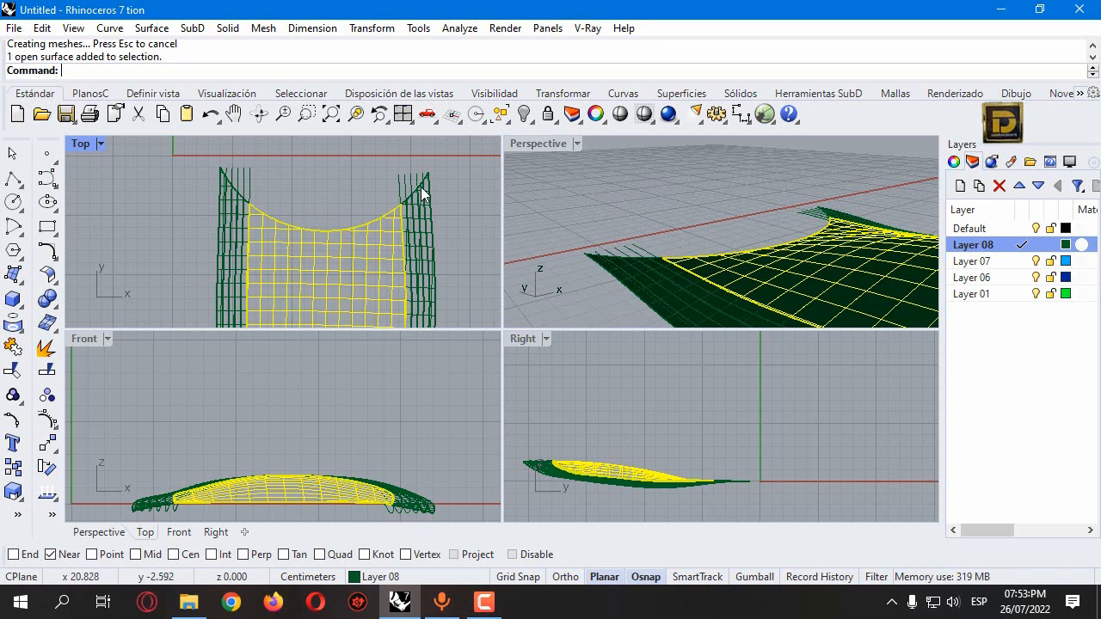
Step: Delete the five offset curves used to cut the visor
{"action": "left_click_drag", "start_coordinate": [302, 169], "coordinate": [231, 176]}
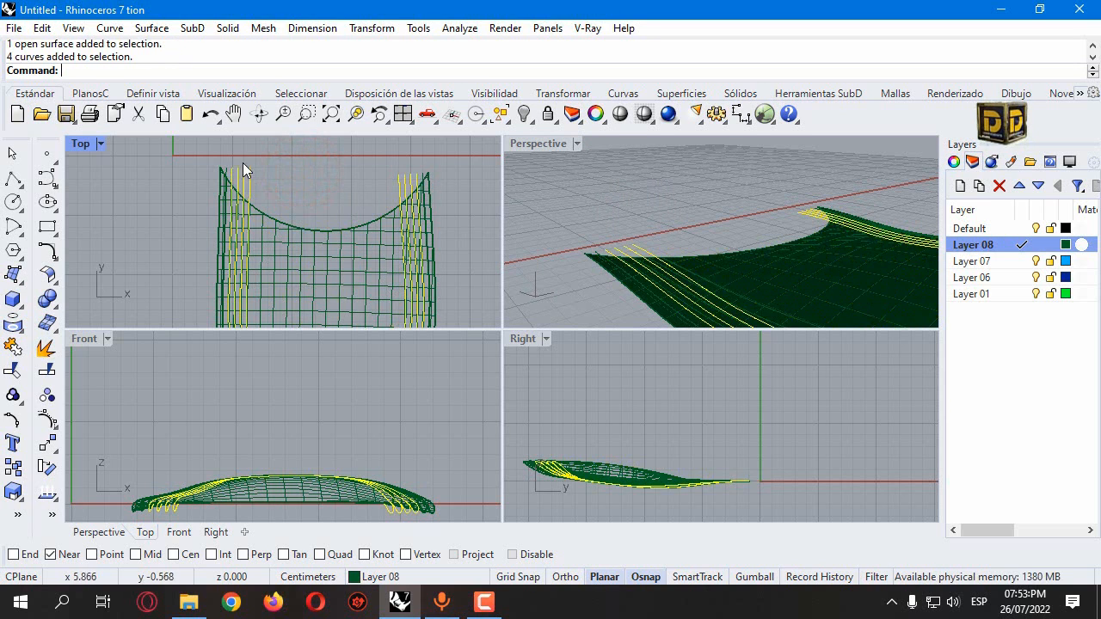
{"action": "key", "text": "Delete"}
{"action": "left_click", "coordinate": [227, 168]}
{"action": "key", "text": "Delete"}
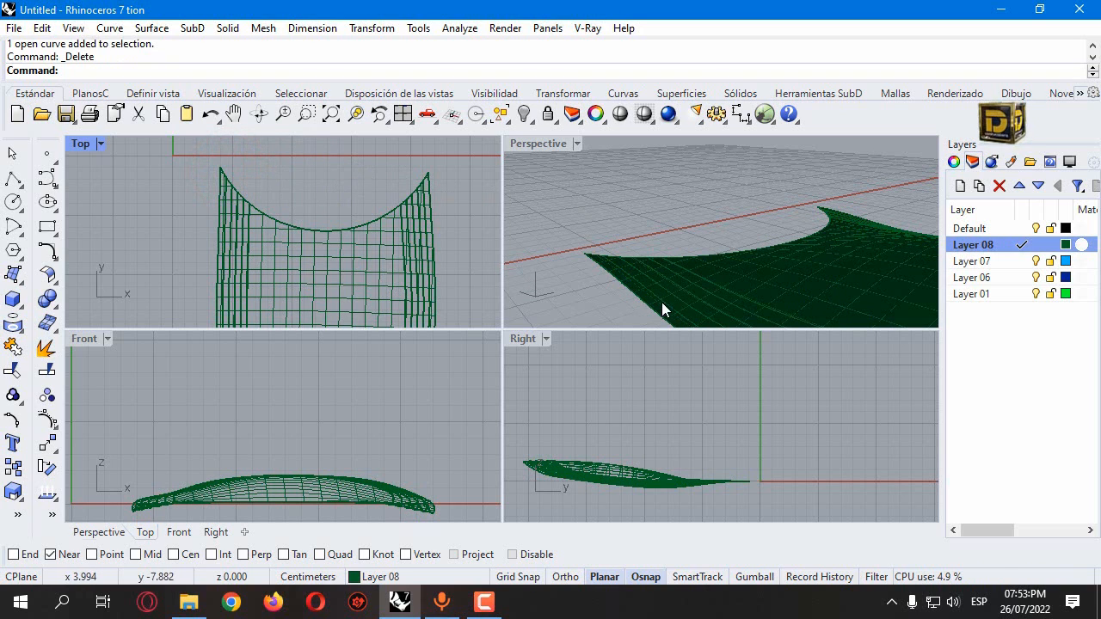
Step: Delete the second strip from the visor's outer edge
{"action": "scroll", "coordinate": [600, 246], "scroll_direction": "up", "scroll_amount": 3}
{"action": "left_click", "coordinate": [600, 246]}
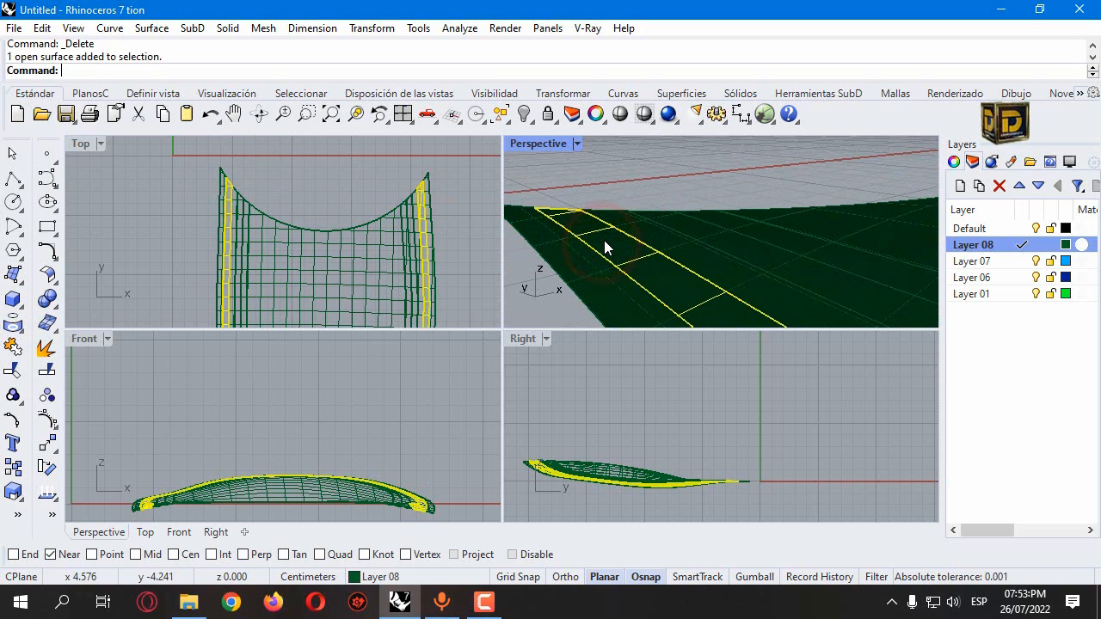
{"action": "key", "text": "Delete"}
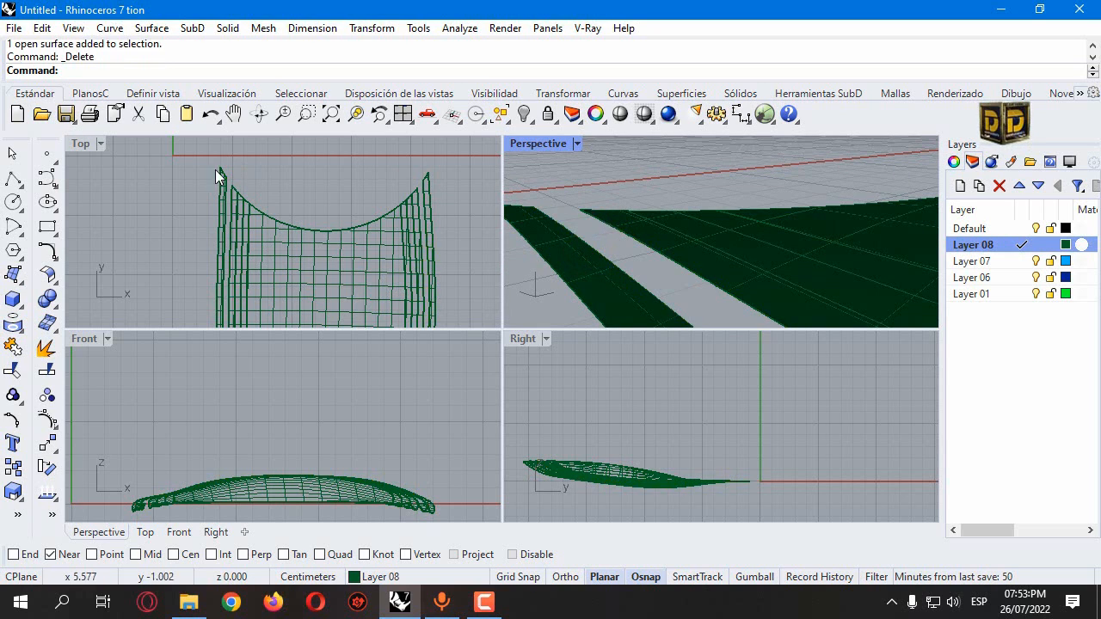
Step: Draw a raised three-point arc across the gap left by the deleted second strip, snapping its ends to the adjoining strips' corners
{"action": "left_click", "coordinate": [19, 232]}
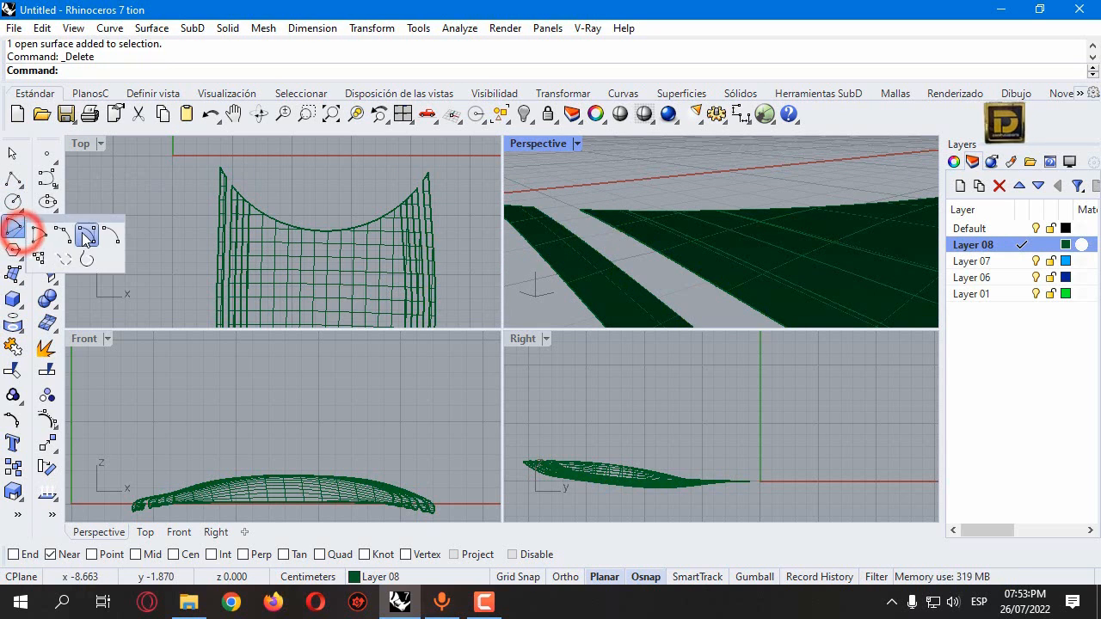
{"action": "left_click", "coordinate": [61, 227]}
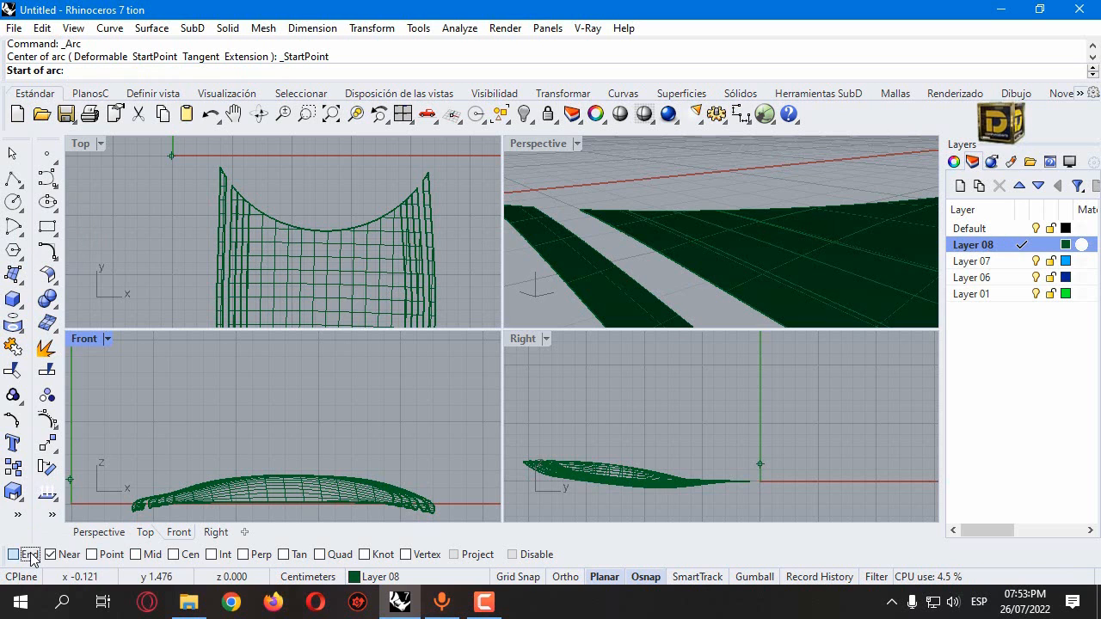
{"action": "left_click", "coordinate": [578, 209]}
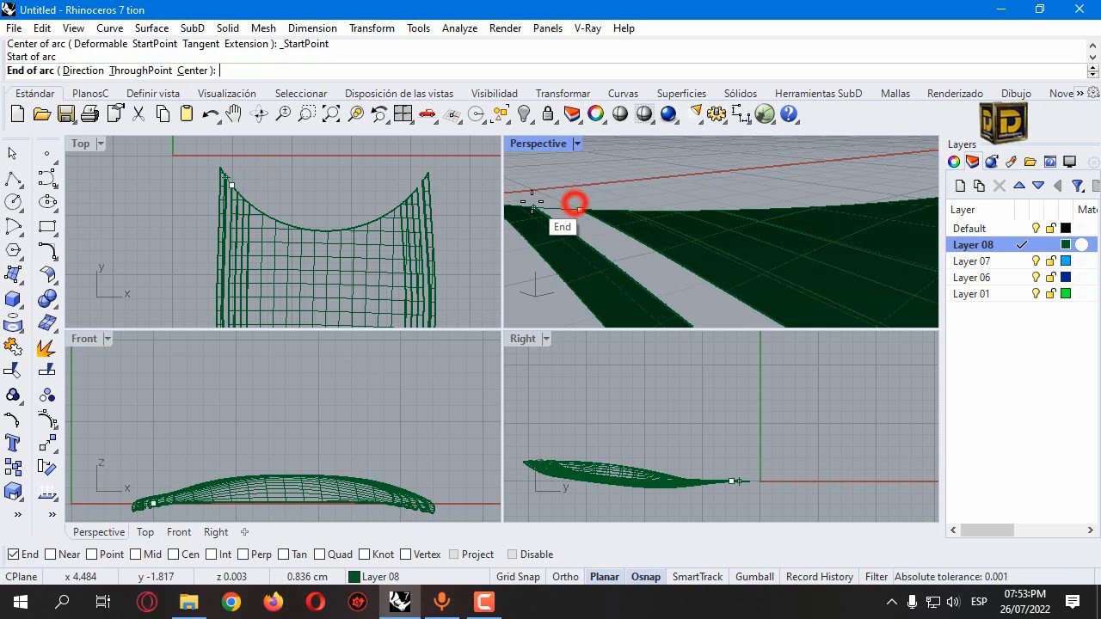
{"action": "left_click", "coordinate": [533, 206]}
{"action": "scroll", "coordinate": [192, 443], "scroll_direction": "down", "scroll_amount": 6}
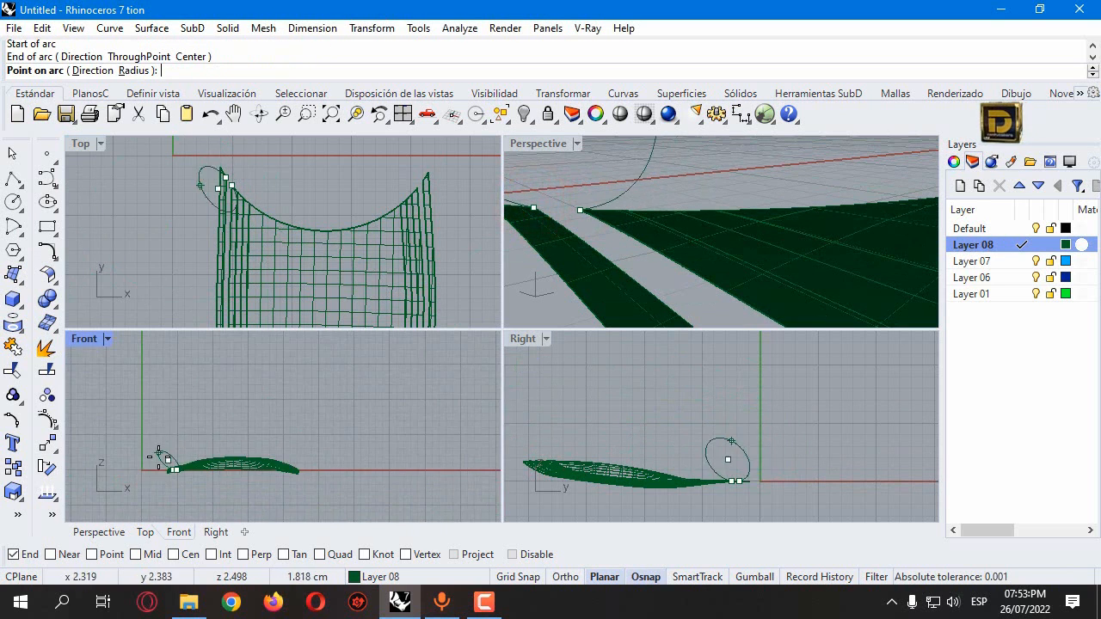
{"action": "scroll", "coordinate": [176, 480], "scroll_direction": "up", "scroll_amount": 15}
{"action": "left_click", "coordinate": [512, 554]}
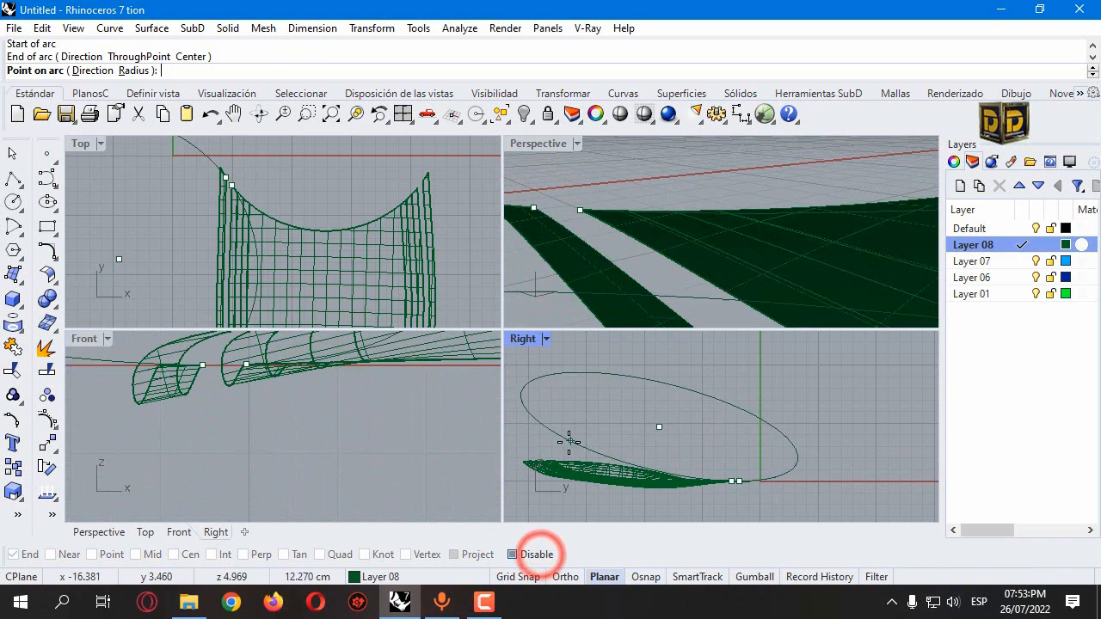
{"action": "scroll", "coordinate": [296, 353], "scroll_direction": "up", "scroll_amount": 4}
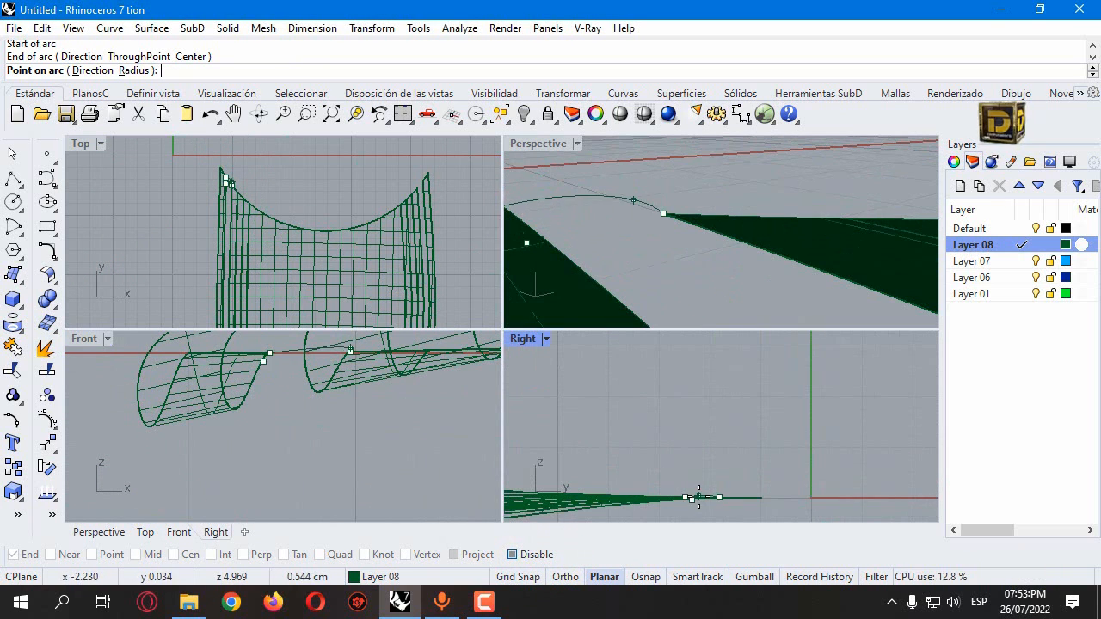
{"action": "left_click", "coordinate": [700, 493]}
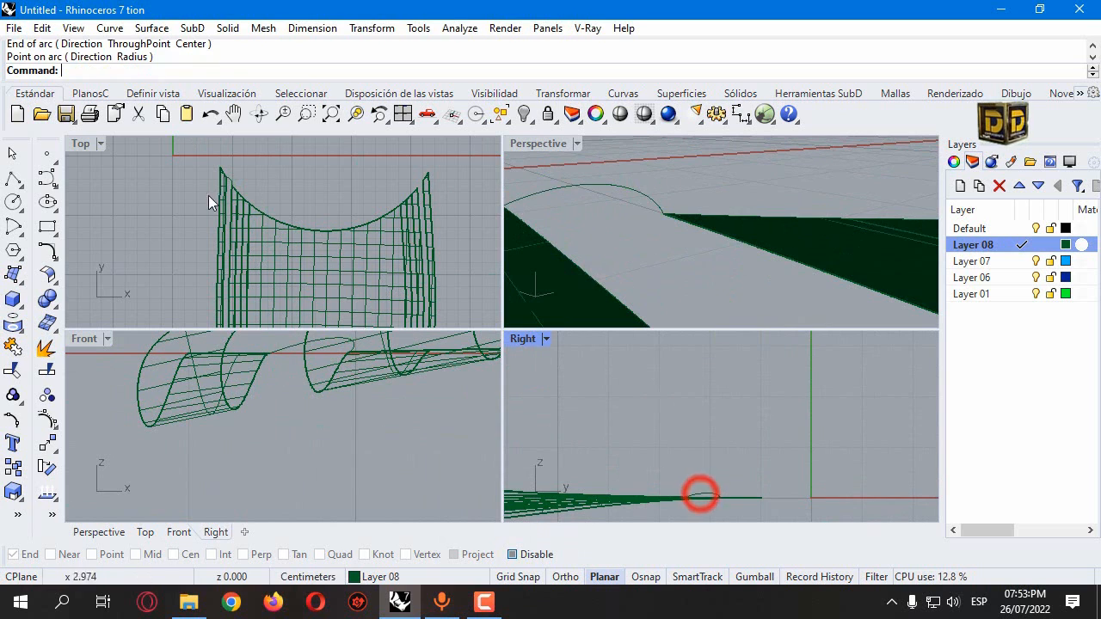
Step: Sweep the arc along the two edges bordering the second-strip gap to form a raised ridge, and inspect it
{"action": "left_click", "coordinate": [16, 281]}
{"action": "left_click", "coordinate": [62, 378]}
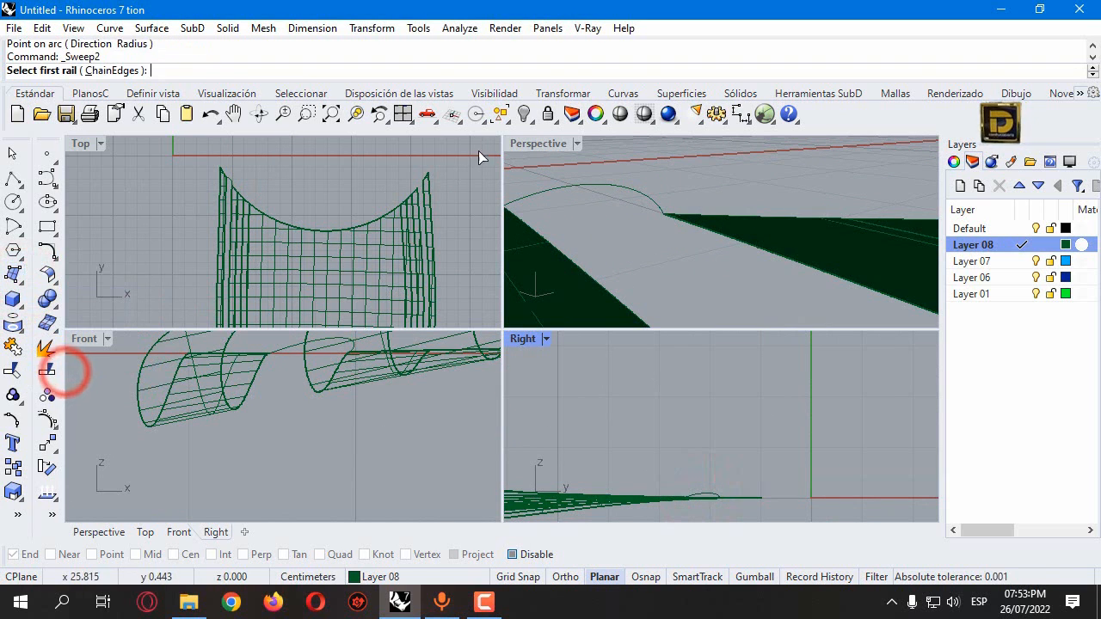
{"action": "double_click", "coordinate": [523, 144]}
{"action": "left_click", "coordinate": [464, 326]}
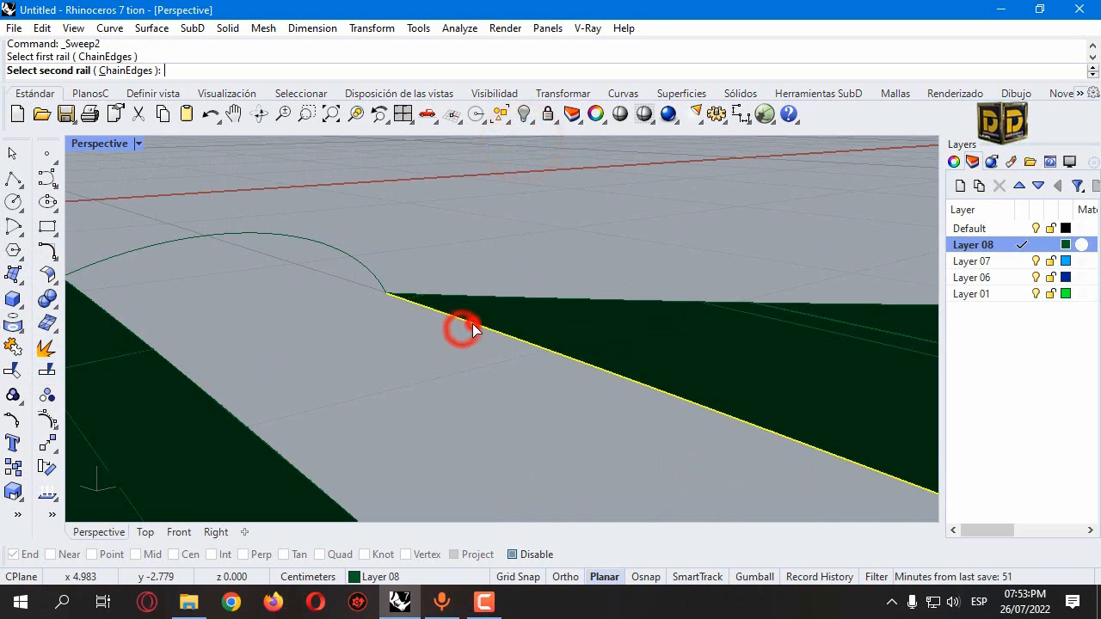
{"action": "left_click", "coordinate": [216, 401]}
{"action": "left_click", "coordinate": [177, 240]}
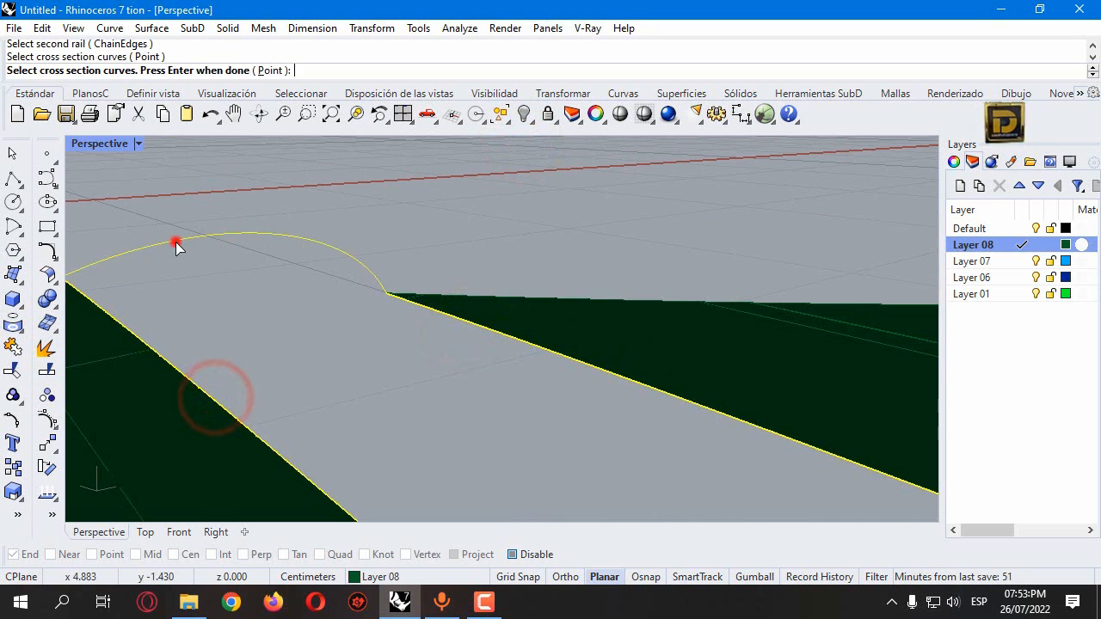
{"action": "key", "text": "Return"}
{"action": "key", "text": "Return"}
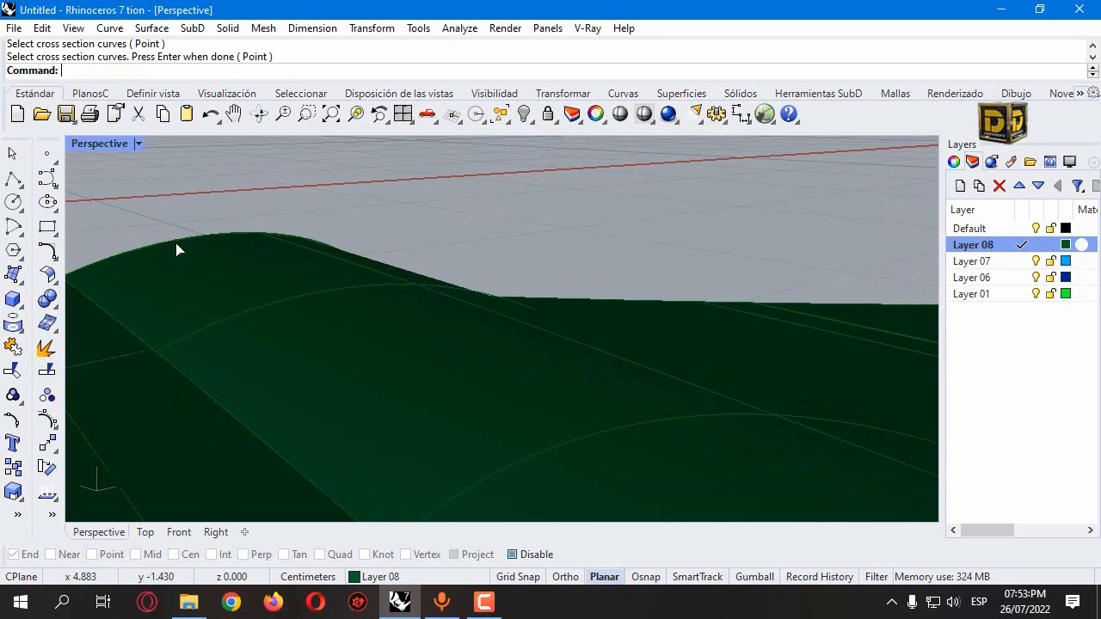
{"action": "scroll", "coordinate": [215, 209], "scroll_direction": "down", "scroll_amount": 5}
{"action": "right_click_drag", "start_coordinate": [374, 312], "coordinate": [607, 247]}
{"action": "scroll", "coordinate": [553, 291], "scroll_direction": "up", "scroll_amount": 4}
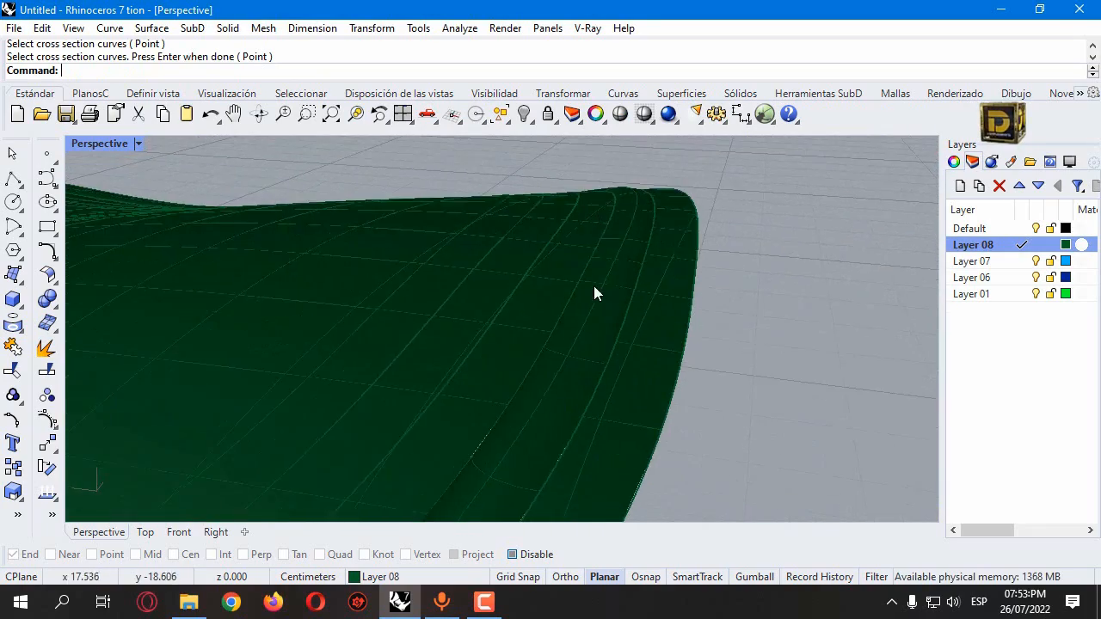
{"action": "mouse_move", "coordinate": [594, 293]}
{"action": "right_mouse_down"}
{"action": "mouse_move", "coordinate": [580, 226]}
{"action": "mouse_move", "coordinate": [634, 287]}
{"action": "mouse_move", "coordinate": [607, 276]}
{"action": "right_mouse_up"}
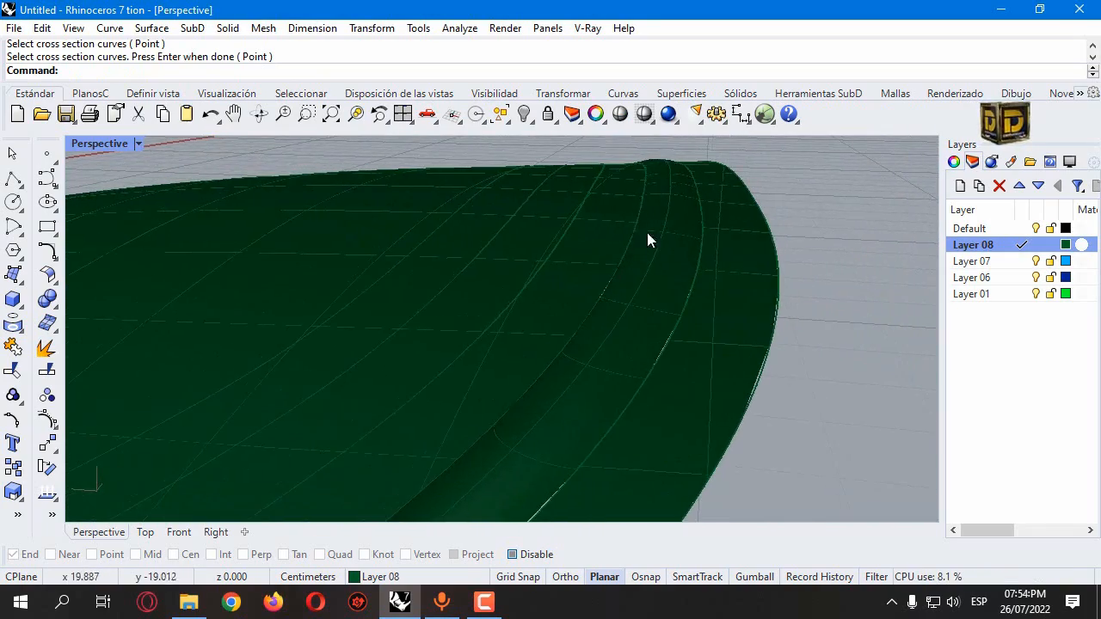
Step: Draw a raised three-point arc across the gap beside the central visor surface, snapping both ends to the neighbouring corners
{"action": "left_click", "coordinate": [512, 554]}
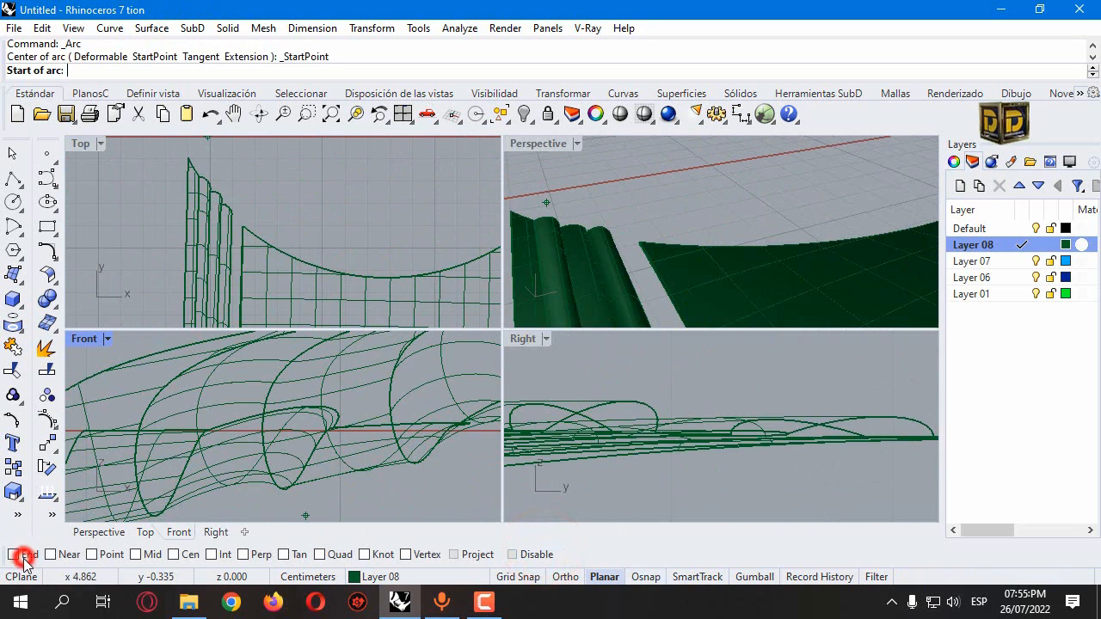
{"action": "left_click", "coordinate": [14, 554]}
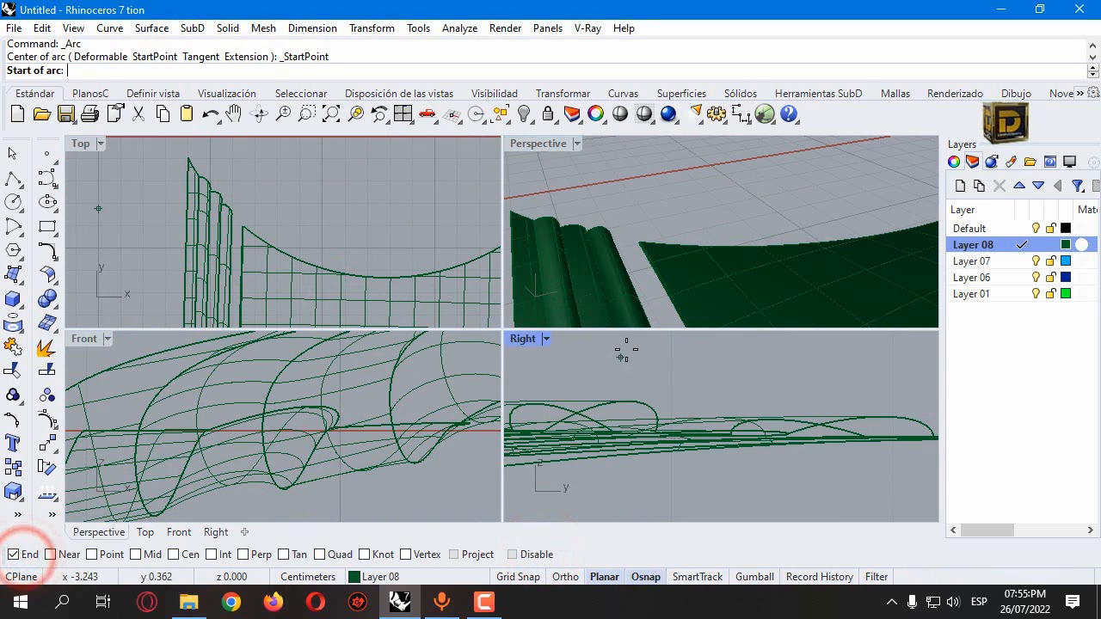
{"action": "left_click", "coordinate": [640, 239]}
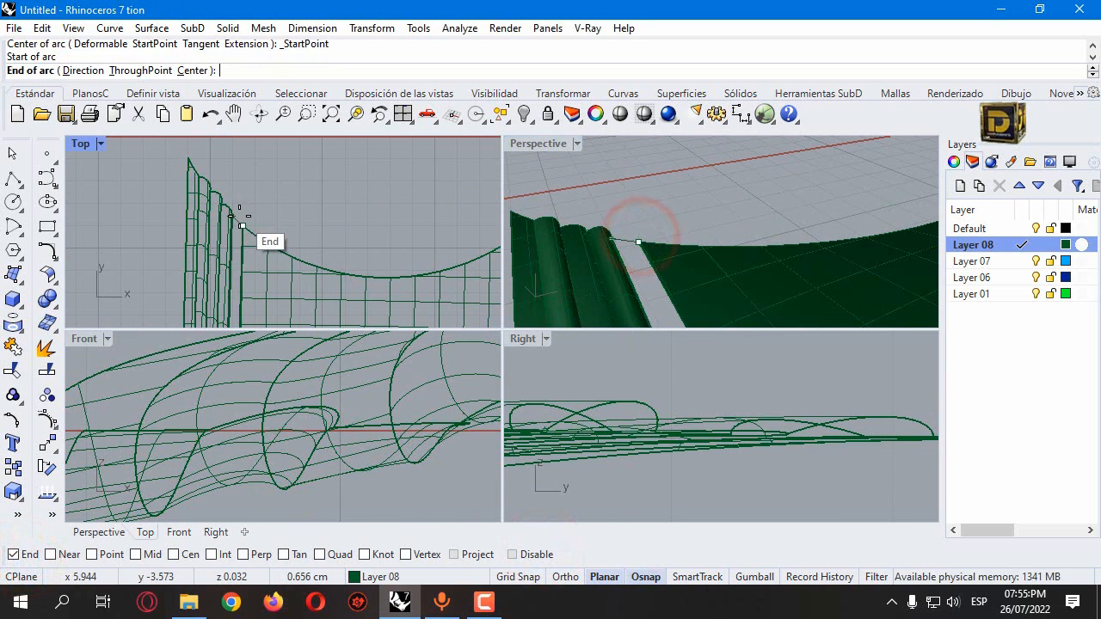
{"action": "left_click", "coordinate": [241, 215]}
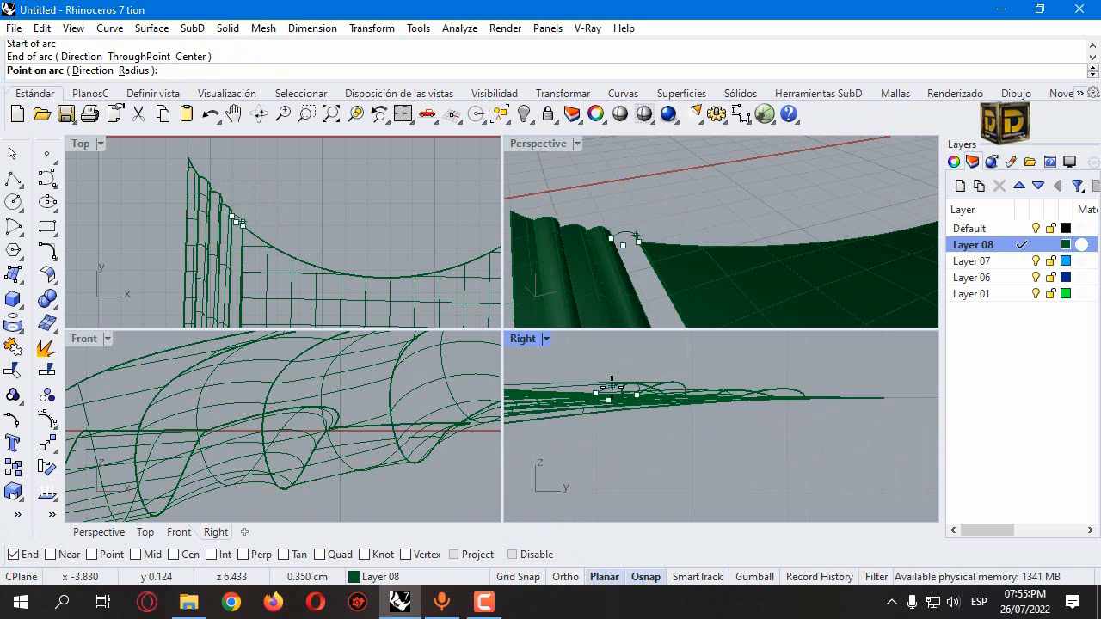
{"action": "left_click", "coordinate": [619, 388]}
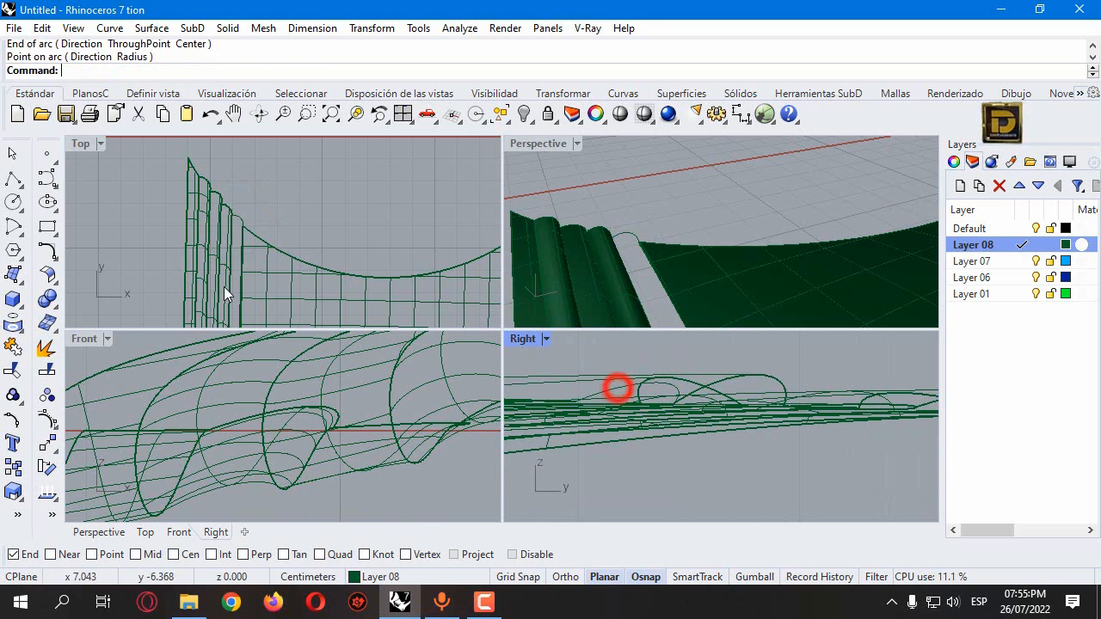
Step: Create a two-rail sweep of the new arc along both edges of the gap beside the central surface and inspect the visor
{"action": "left_click", "coordinate": [14, 273]}
{"action": "left_click", "coordinate": [62, 355]}
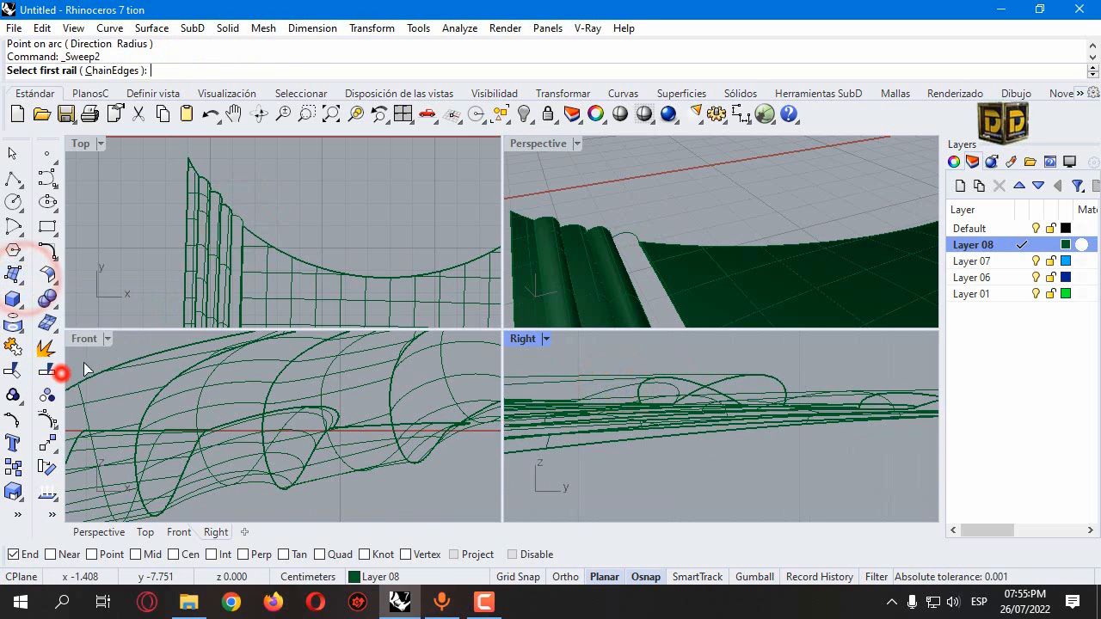
{"action": "left_click", "coordinate": [645, 262]}
{"action": "left_click", "coordinate": [629, 282]}
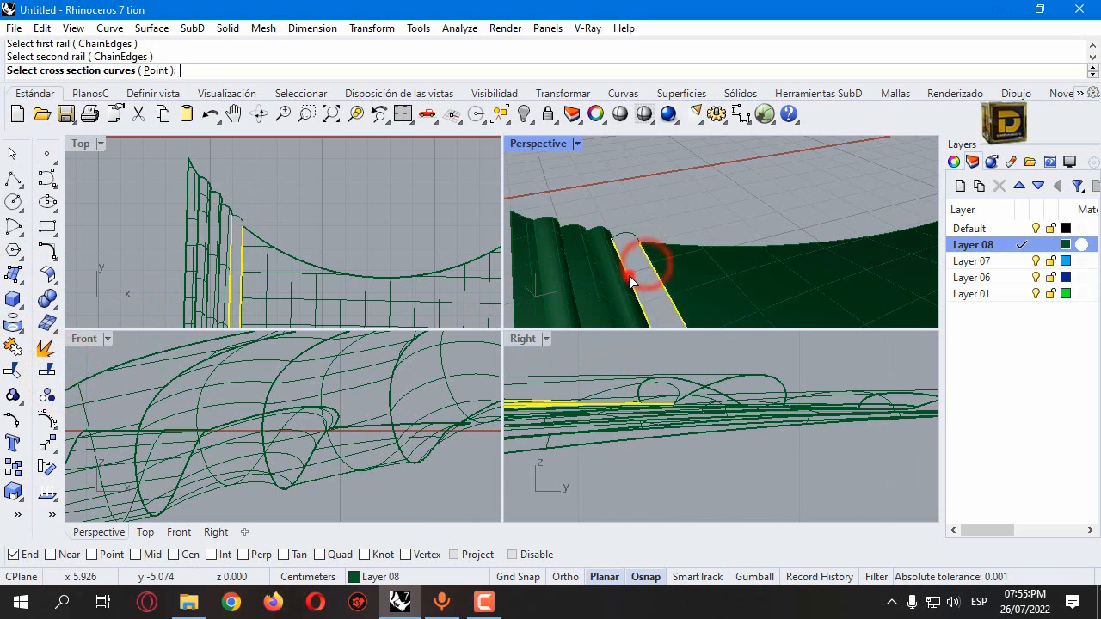
{"action": "left_click", "coordinate": [636, 223]}
{"action": "key", "text": "Return"}
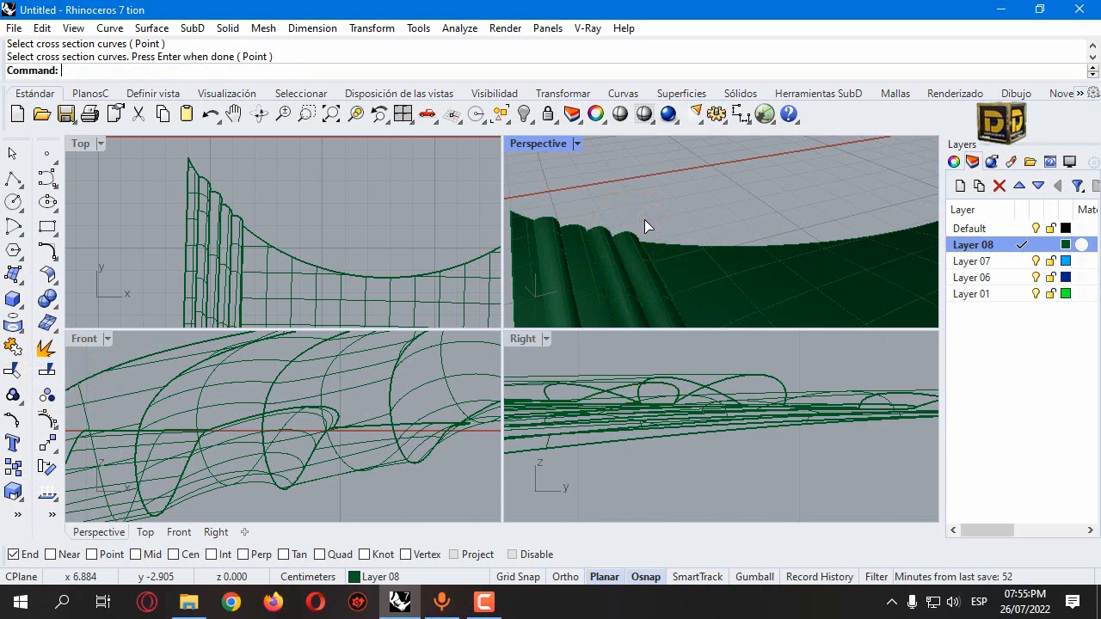
{"action": "double_click", "coordinate": [544, 143]}
{"action": "scroll", "coordinate": [489, 239], "scroll_direction": "down", "scroll_amount": 3}
{"action": "right_click_drag", "start_coordinate": [489, 239], "coordinate": [463, 305]}
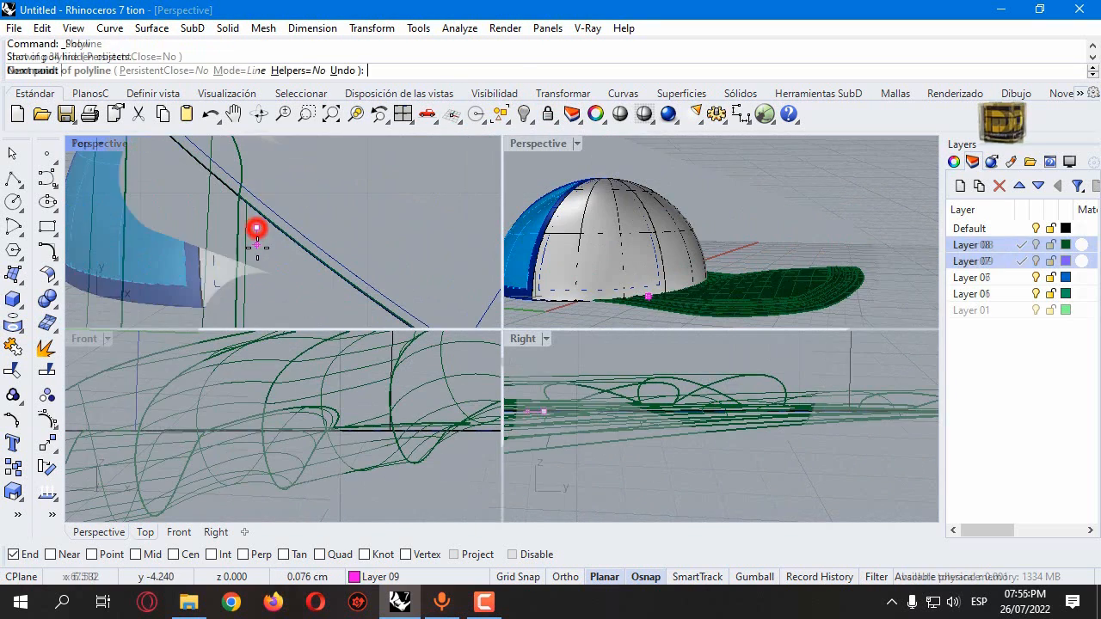
Step: Finish a line about 0.1 cm long beside the innermost ridge in the Top view and pipe it with radii of about 0.020 and 0.015 cm
{"action": "left_click", "coordinate": [255, 230]}
{"action": "right_click", "coordinate": [260, 249]}
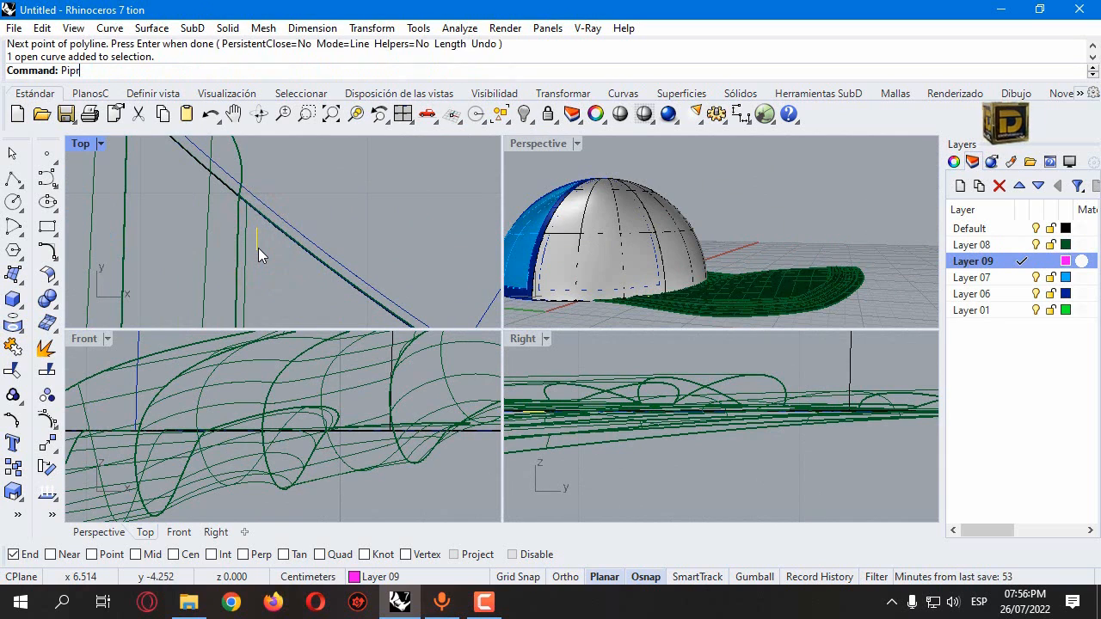
{"action": "key", "text": "Return"}
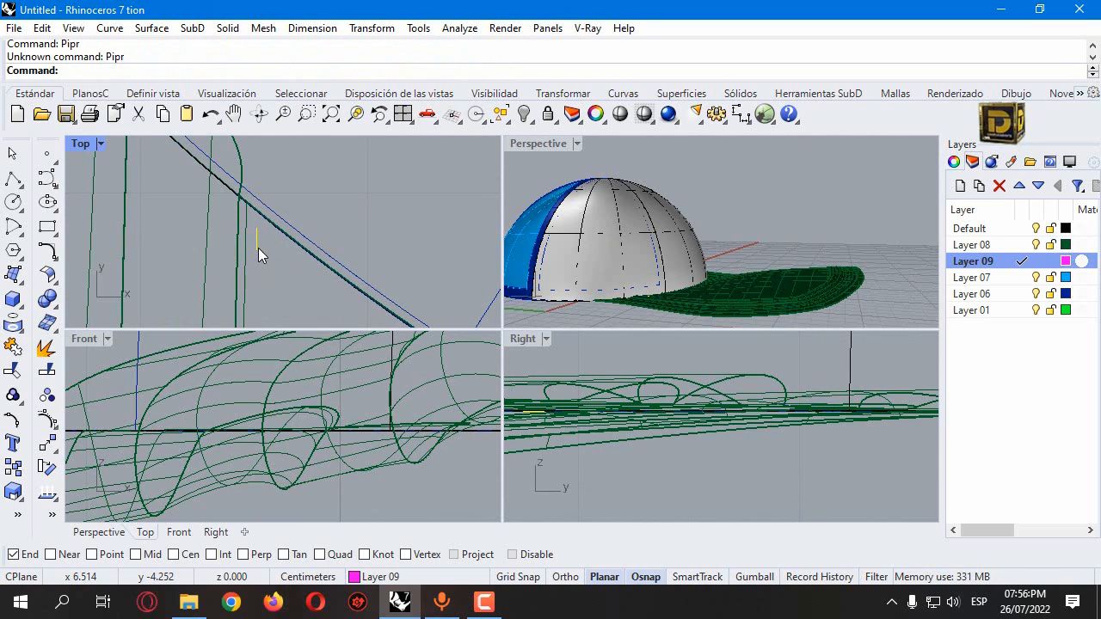
{"action": "type", "text": "Pipe"}
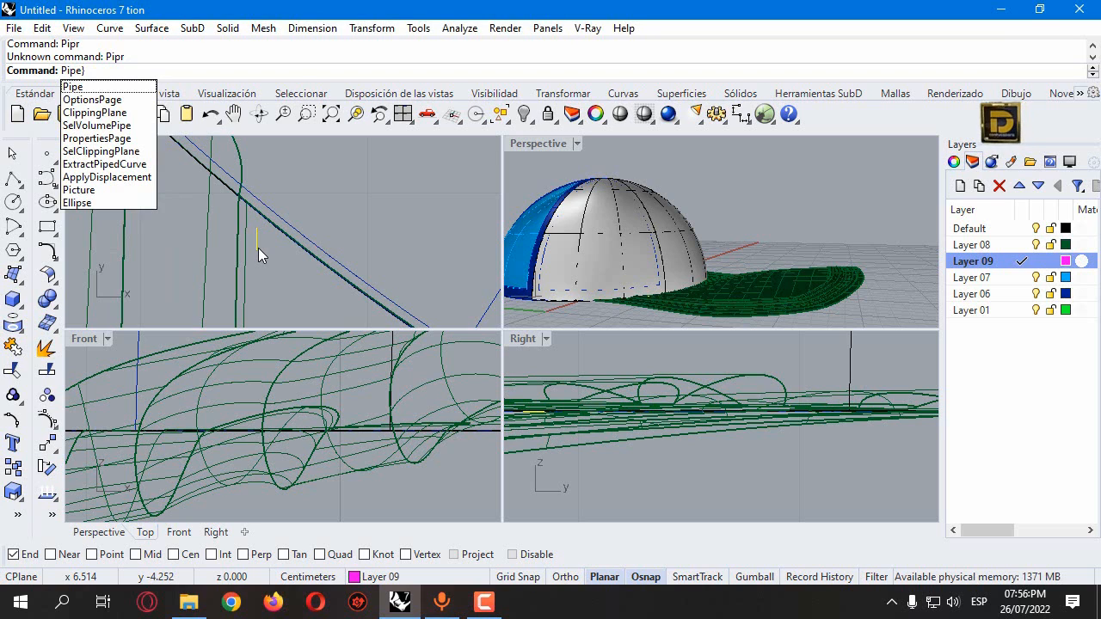
{"action": "key", "text": "Return"}
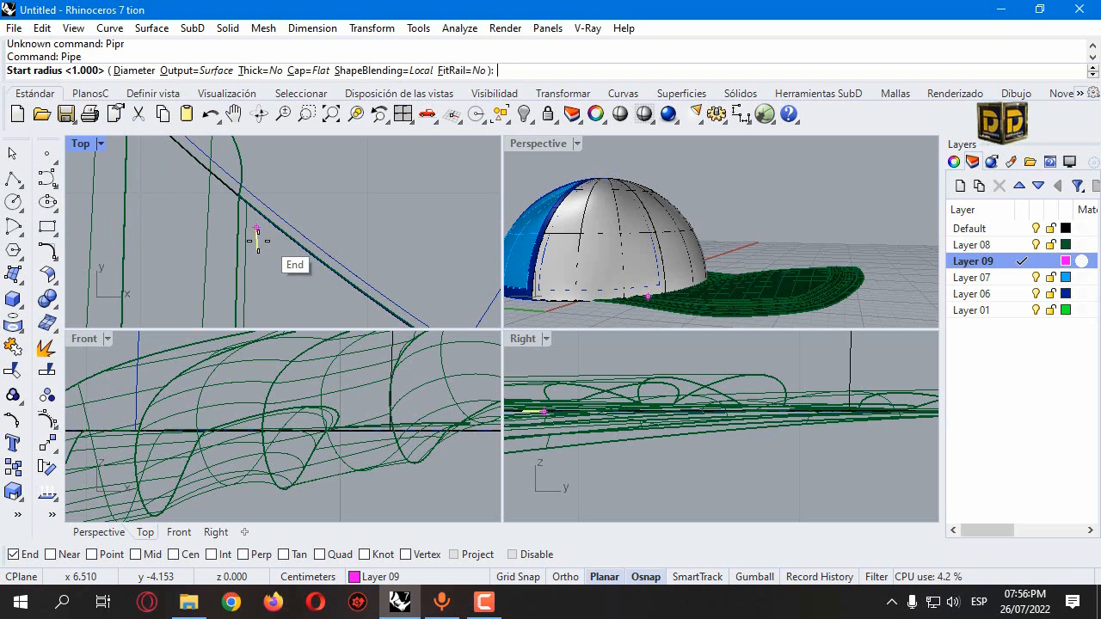
{"action": "scroll", "coordinate": [258, 248], "scroll_direction": "down", "scroll_amount": 2}
{"action": "scroll", "coordinate": [267, 219], "scroll_direction": "up", "scroll_amount": 2}
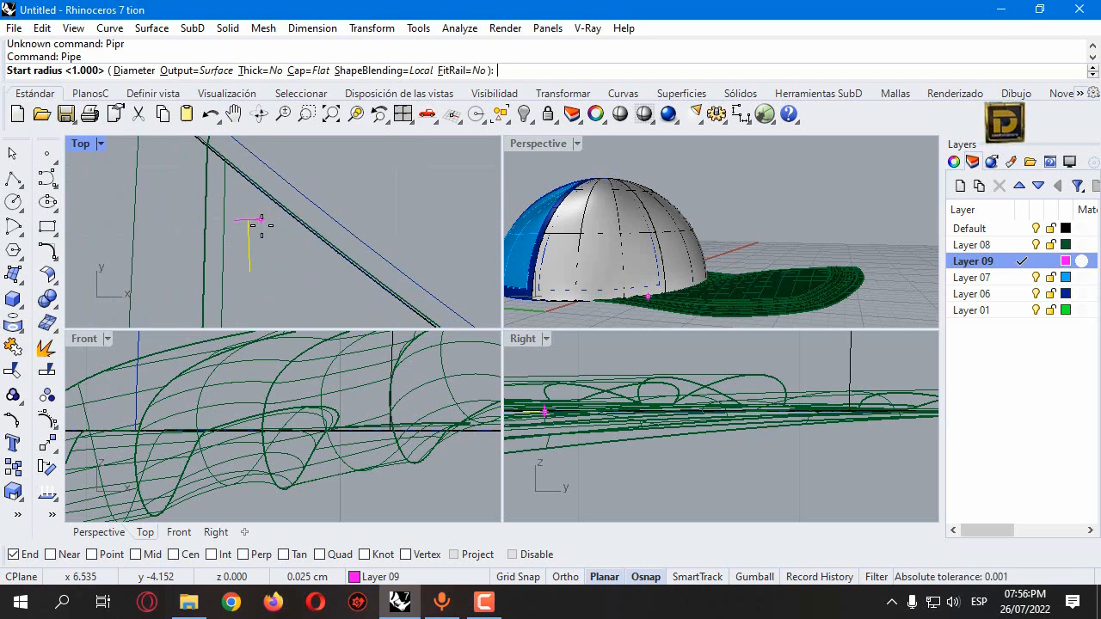
{"action": "scroll", "coordinate": [261, 221], "scroll_direction": "up", "scroll_amount": 1}
{"action": "scroll", "coordinate": [255, 228], "scroll_direction": "up", "scroll_amount": 1}
{"action": "left_click", "coordinate": [257, 227]}
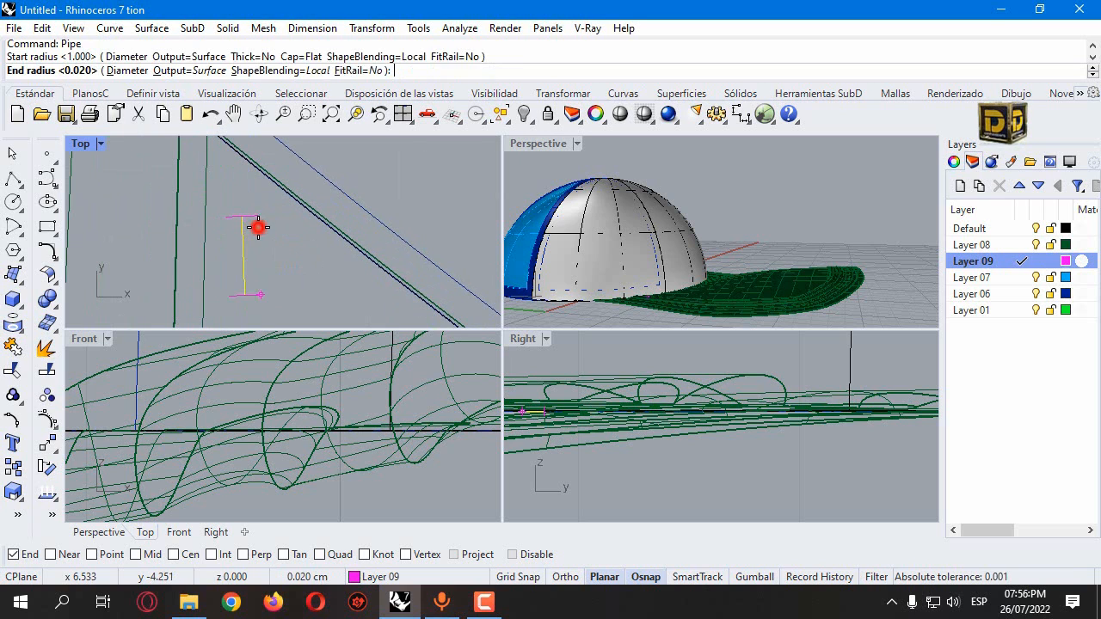
{"action": "left_click", "coordinate": [255, 272]}
{"action": "key", "text": "Return"}
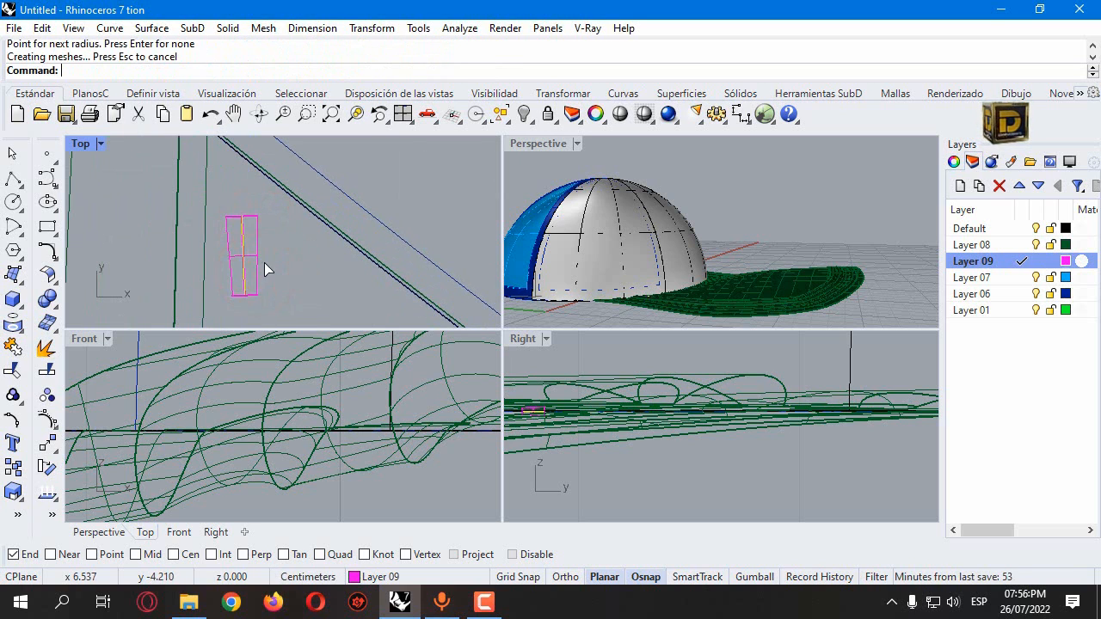
{"action": "left_click", "coordinate": [257, 243]}
{"action": "scroll", "coordinate": [646, 289], "scroll_direction": "up", "scroll_amount": 4}
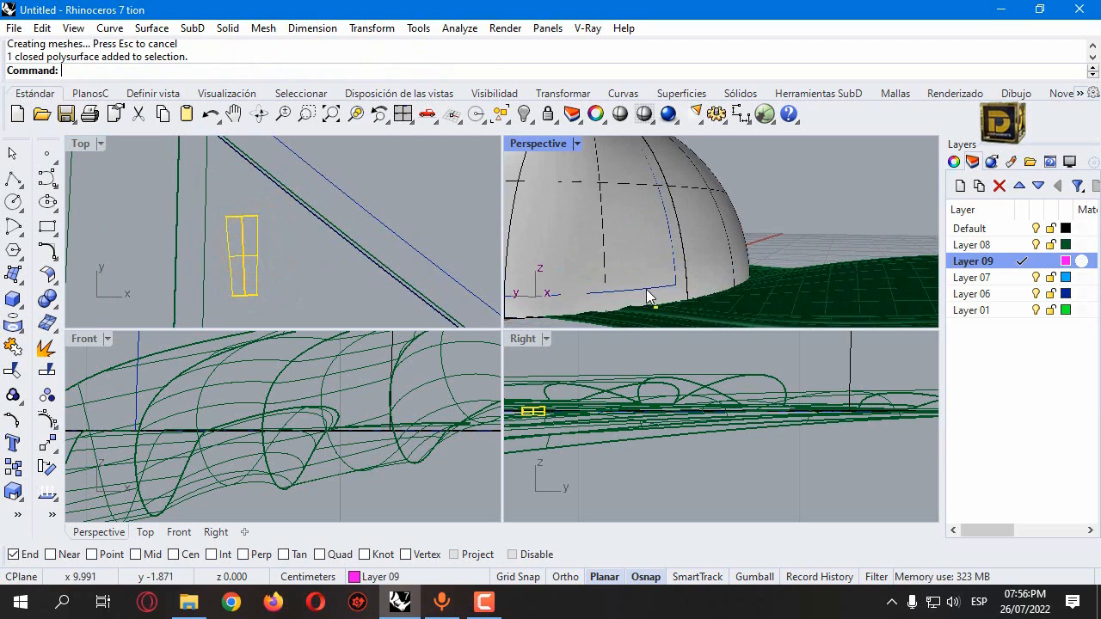
{"action": "scroll", "coordinate": [739, 265], "scroll_direction": "up", "scroll_amount": 5}
{"action": "key", "text": "Return"}
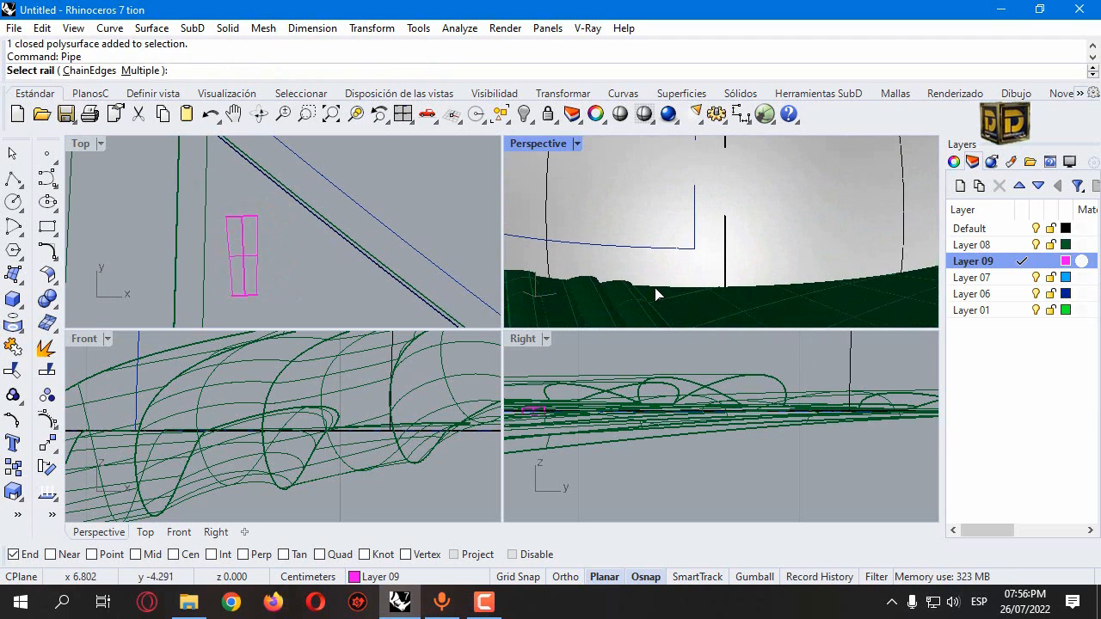
{"action": "left_click", "coordinate": [244, 231]}
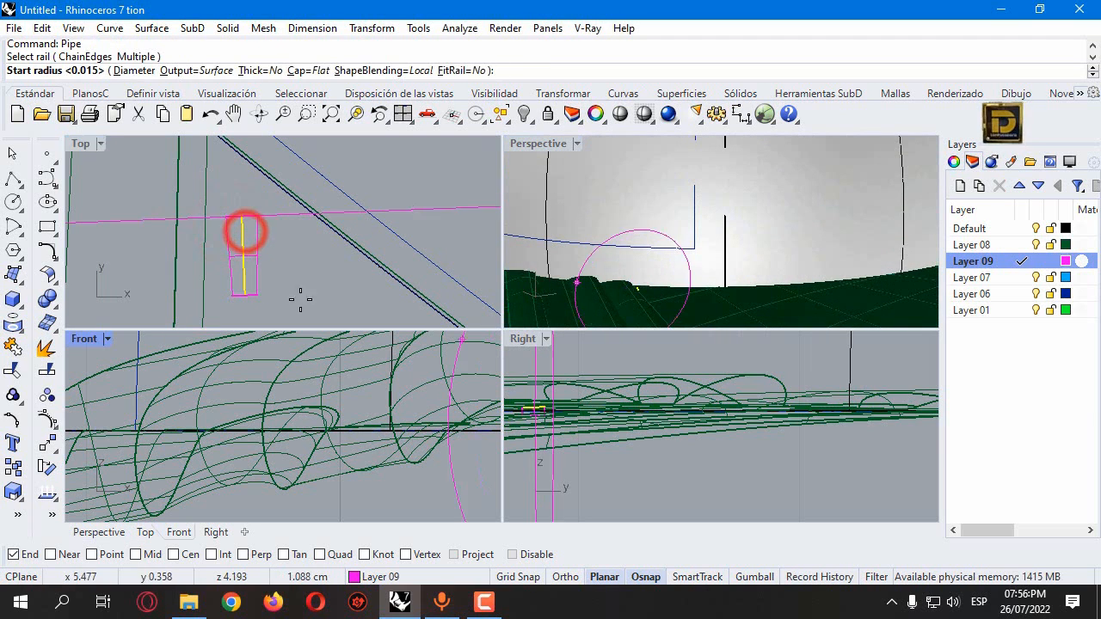
{"action": "key", "text": "Escape"}
Step: Move the stitch pipe up onto the visor surface, close beside the edge of the innermost ridge
{"action": "left_click", "coordinate": [249, 267]}
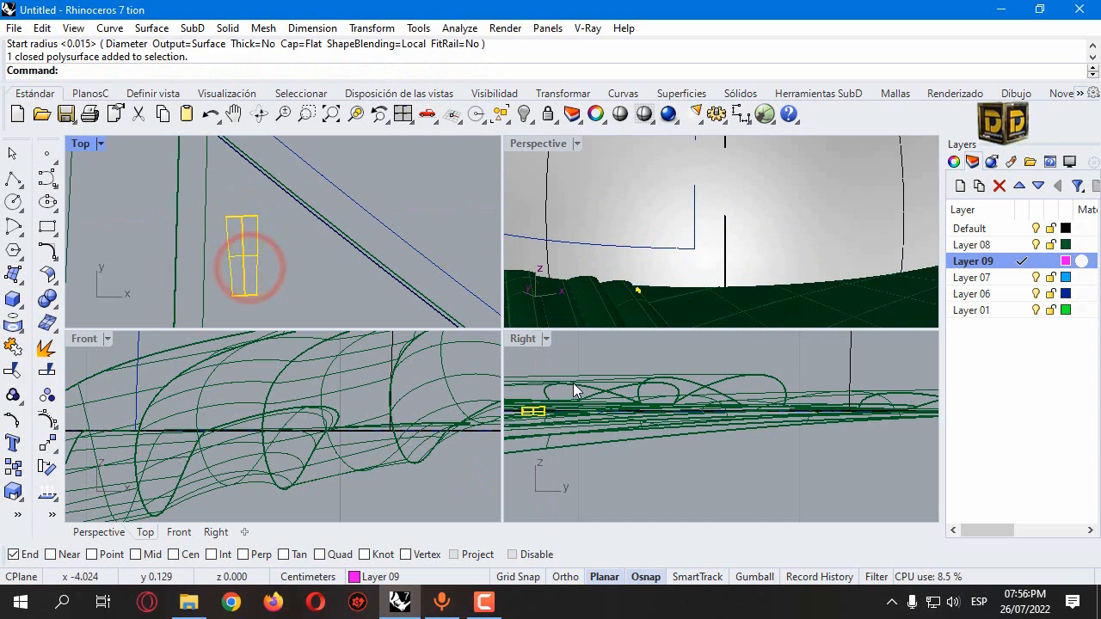
{"action": "scroll", "coordinate": [591, 394], "scroll_direction": "down", "scroll_amount": 1}
{"action": "scroll", "coordinate": [552, 398], "scroll_direction": "up", "scroll_amount": 7}
{"action": "left_click_drag", "start_coordinate": [553, 420], "coordinate": [553, 409], "text": "shift"}
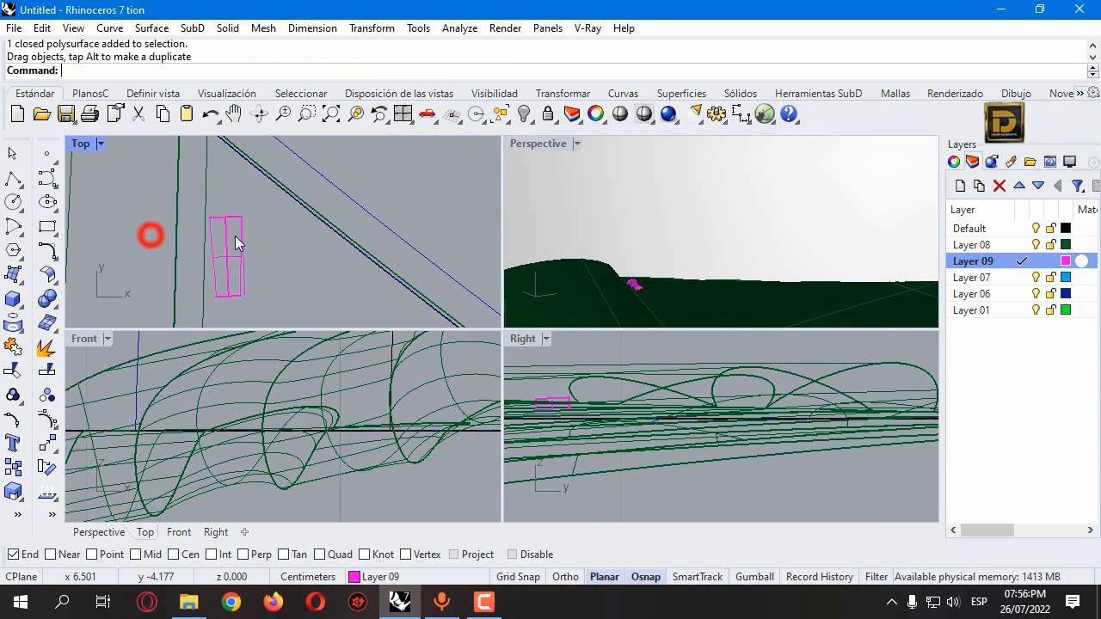
Step: Start an array along a curve for the stitch pipe, using the neighbouring ridge edge as the path
{"action": "left_click", "coordinate": [235, 236]}
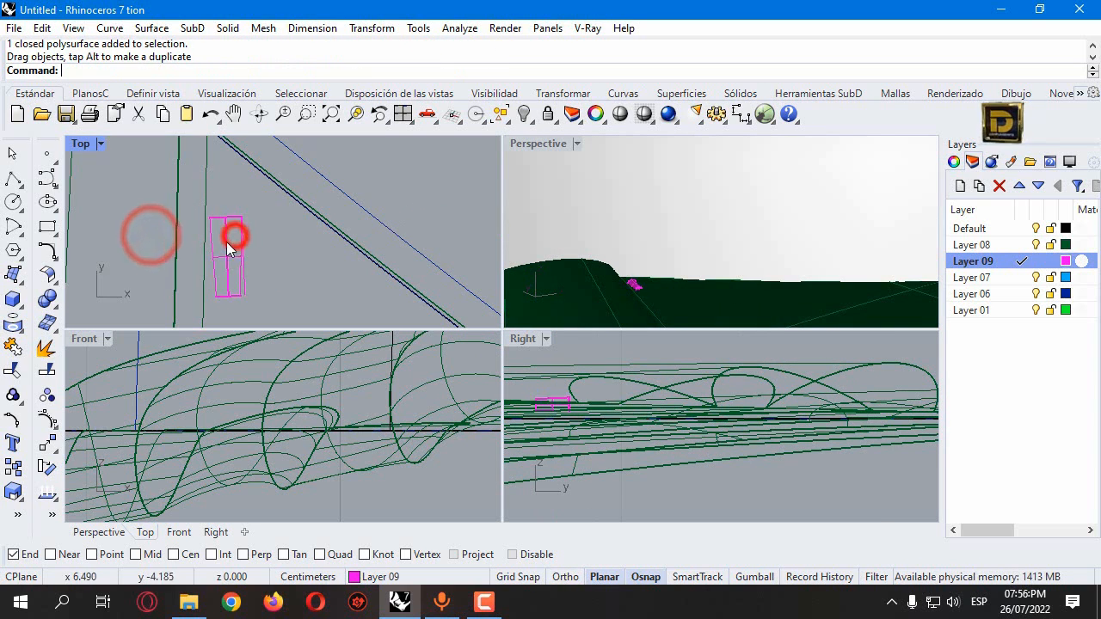
{"action": "left_click", "coordinate": [57, 498]}
{"action": "left_click", "coordinate": [55, 452]}
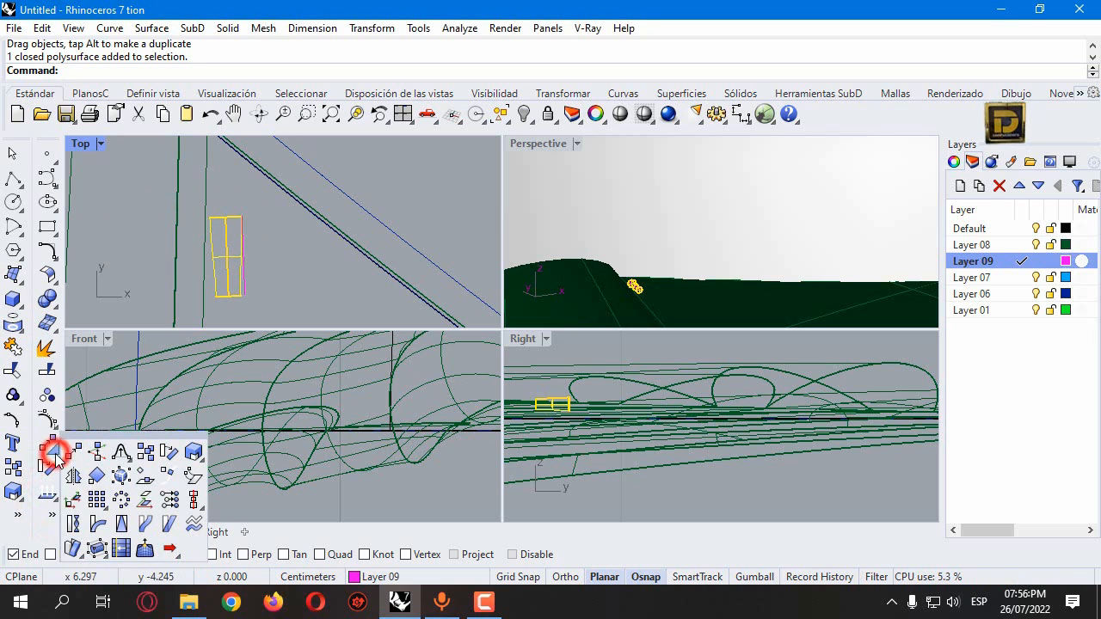
{"action": "left_click", "coordinate": [98, 501]}
{"action": "left_click", "coordinate": [140, 527]}
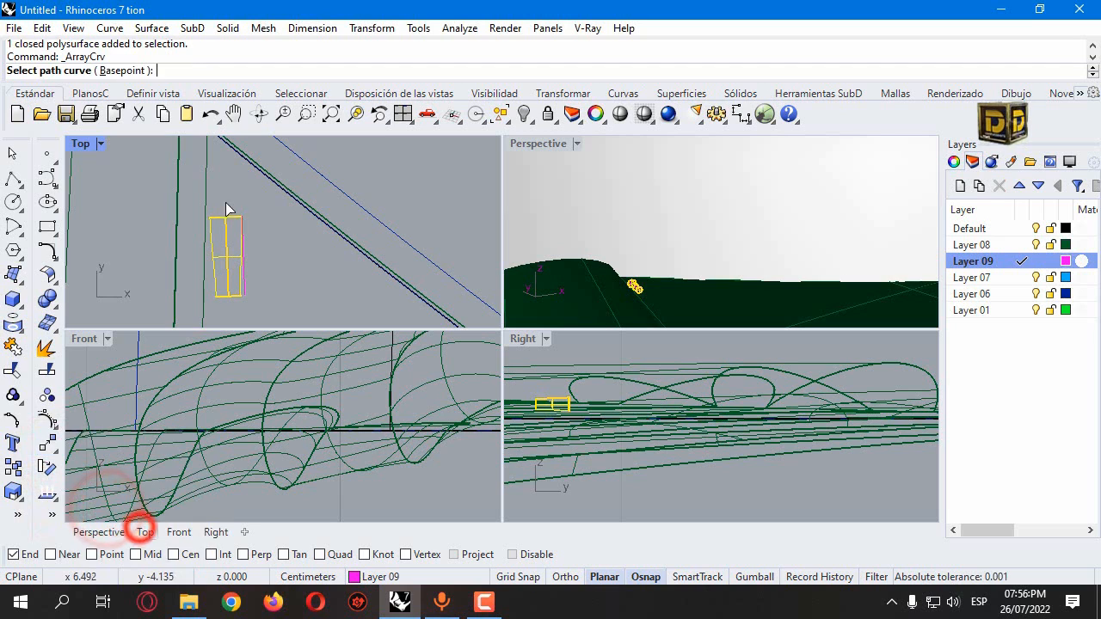
{"action": "left_click", "coordinate": [206, 182]}
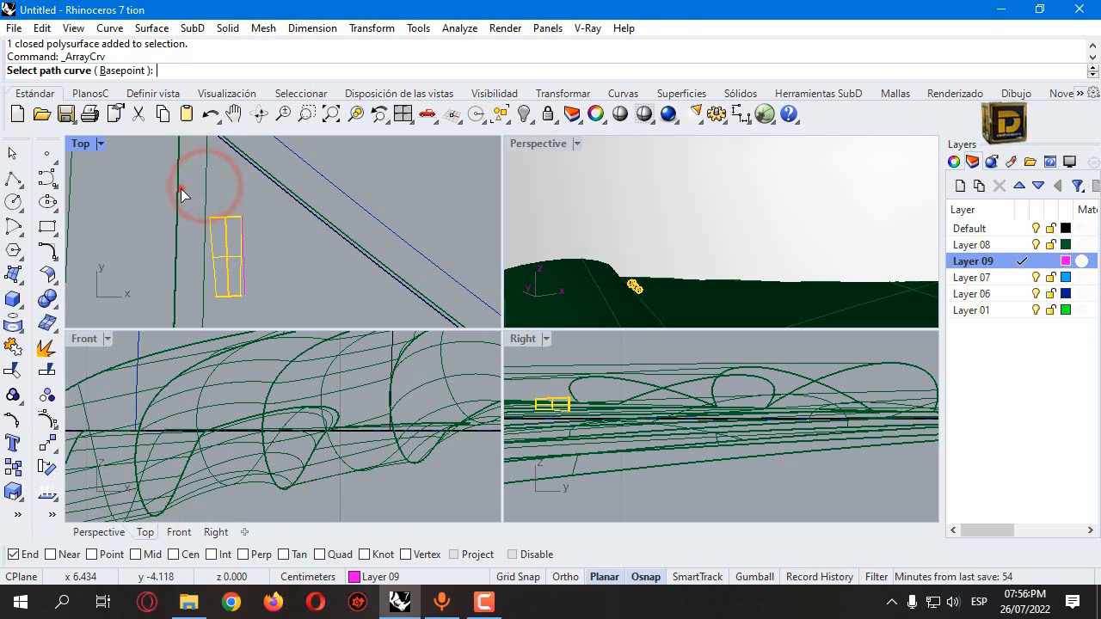
{"action": "left_click", "coordinate": [182, 194]}
{"action": "left_click", "coordinate": [228, 232]}
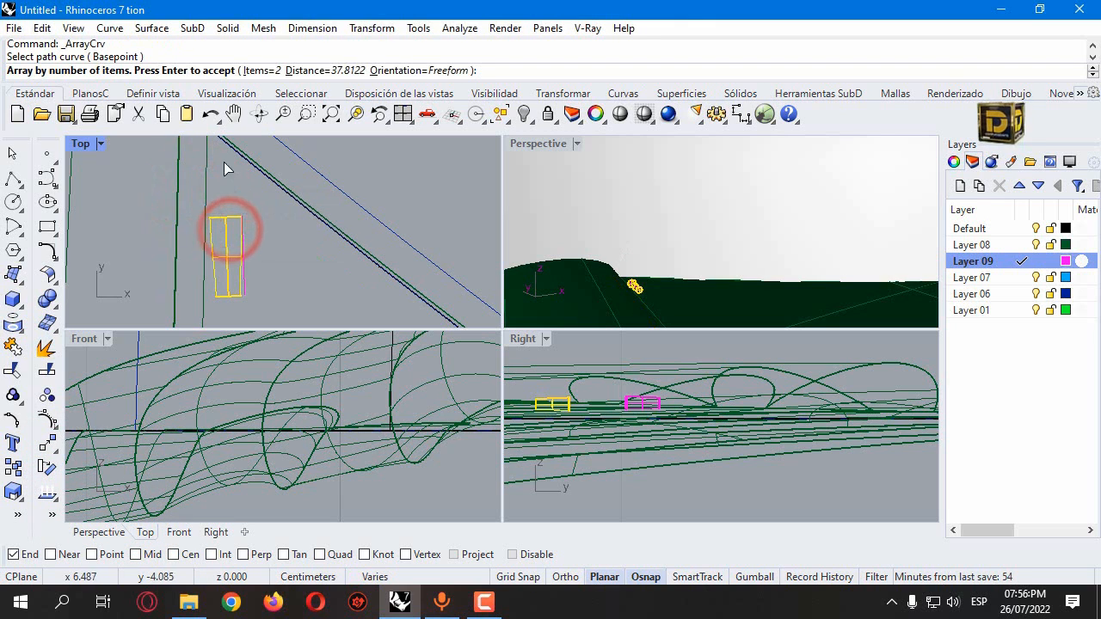
Step: Set the curve array to 120 items with Freeform orientation, create it, and inspect the stitches along the visor
{"action": "left_click", "coordinate": [263, 70]}
{"action": "type", "text": "5"}
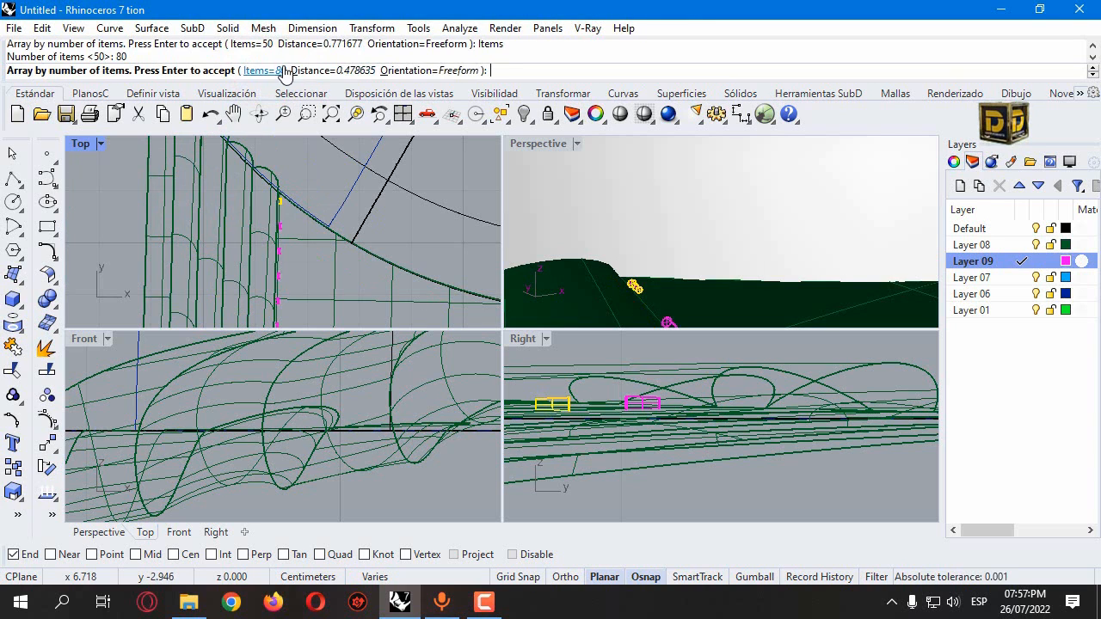
{"action": "left_click", "coordinate": [278, 70]}
{"action": "type", "text": "120"}
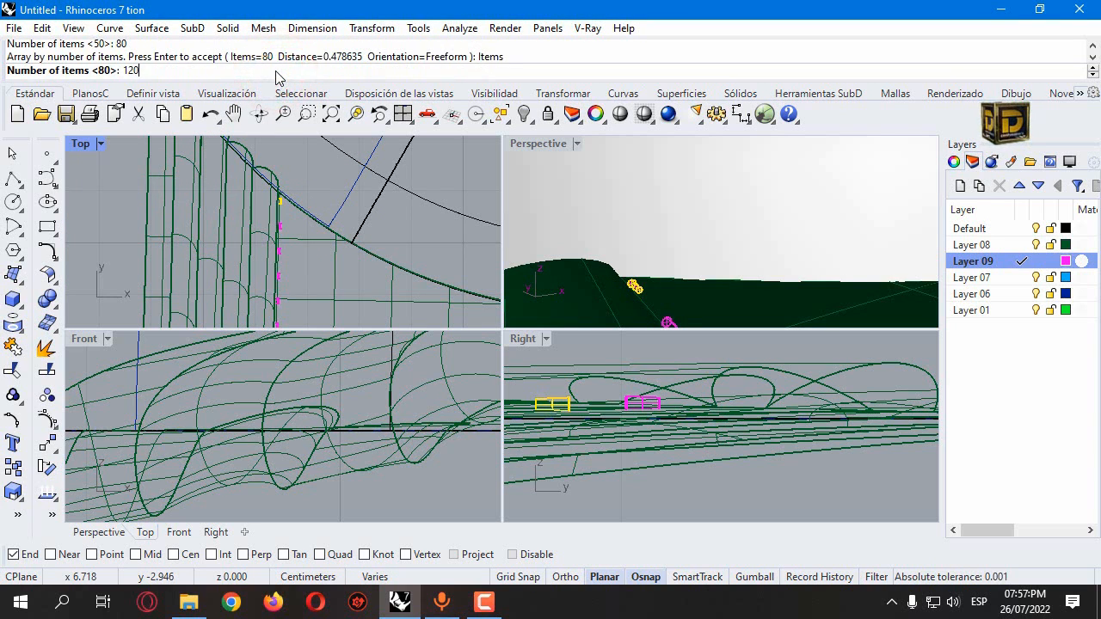
{"action": "key", "text": "Return"}
{"action": "key", "text": "Return"}
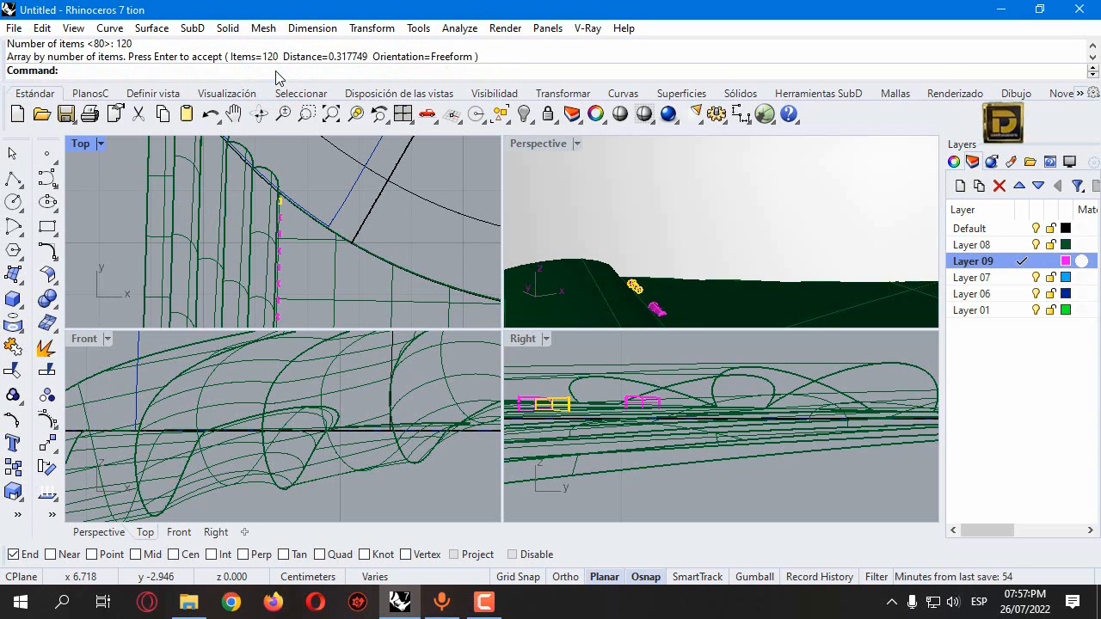
{"action": "scroll", "coordinate": [651, 209], "scroll_direction": "down", "scroll_amount": 12}
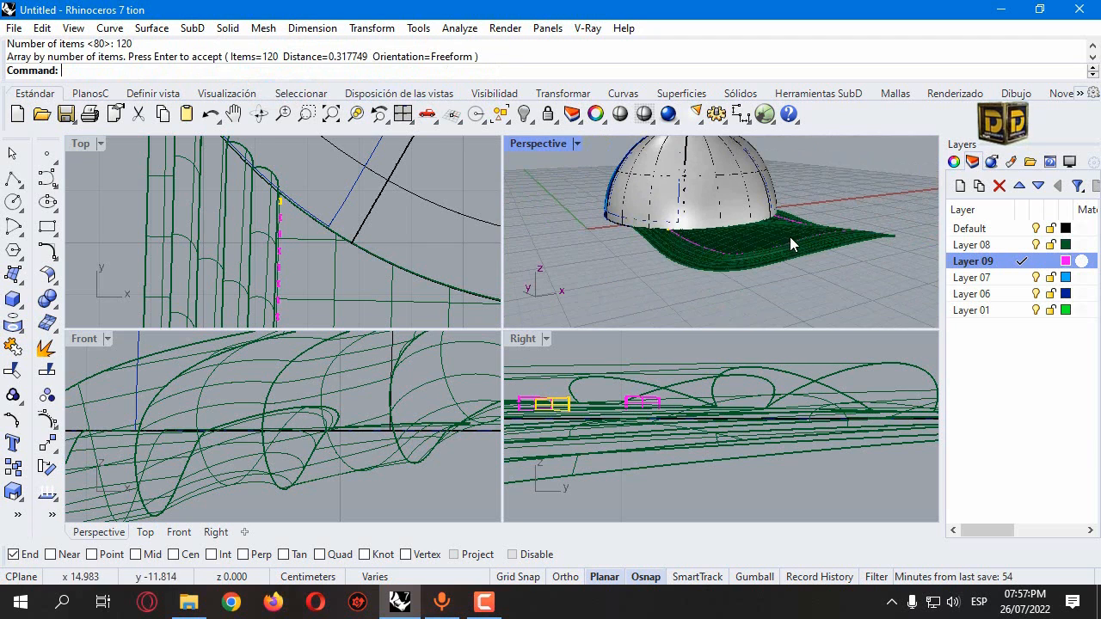
{"action": "scroll", "coordinate": [637, 240], "scroll_direction": "up", "scroll_amount": 6}
{"action": "scroll", "coordinate": [637, 241], "scroll_direction": "down", "scroll_amount": 3}
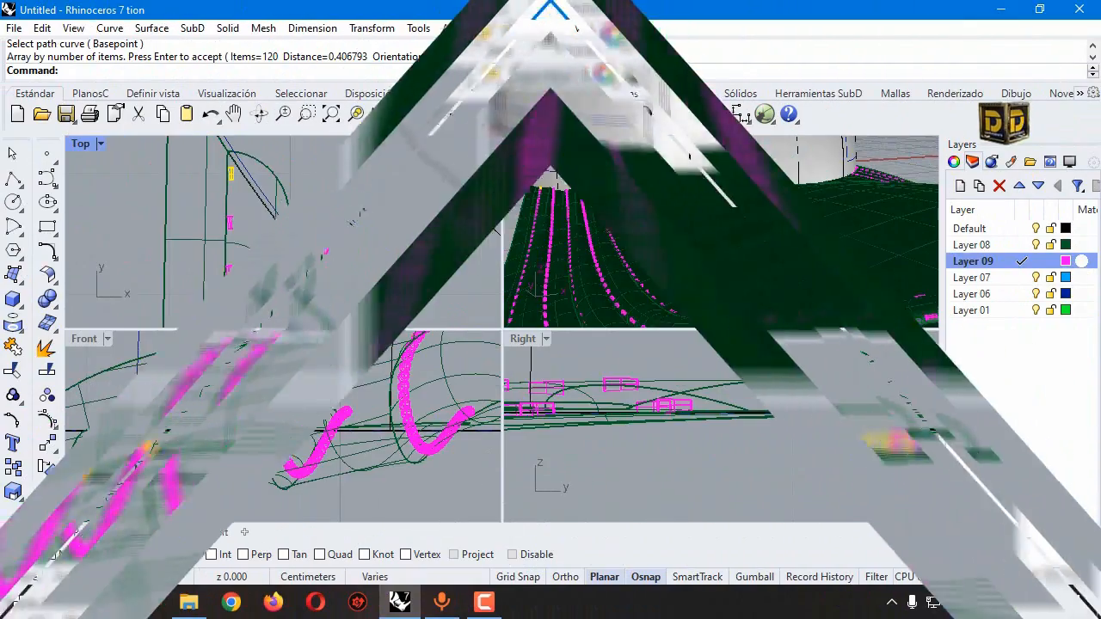
Step: Examine the whole cap in an enlarged Perspective view using Rendered display mode, then return the display to Shaded
{"action": "double_click", "coordinate": [519, 145]}
{"action": "scroll", "coordinate": [424, 273], "scroll_direction": "down", "scroll_amount": 5}
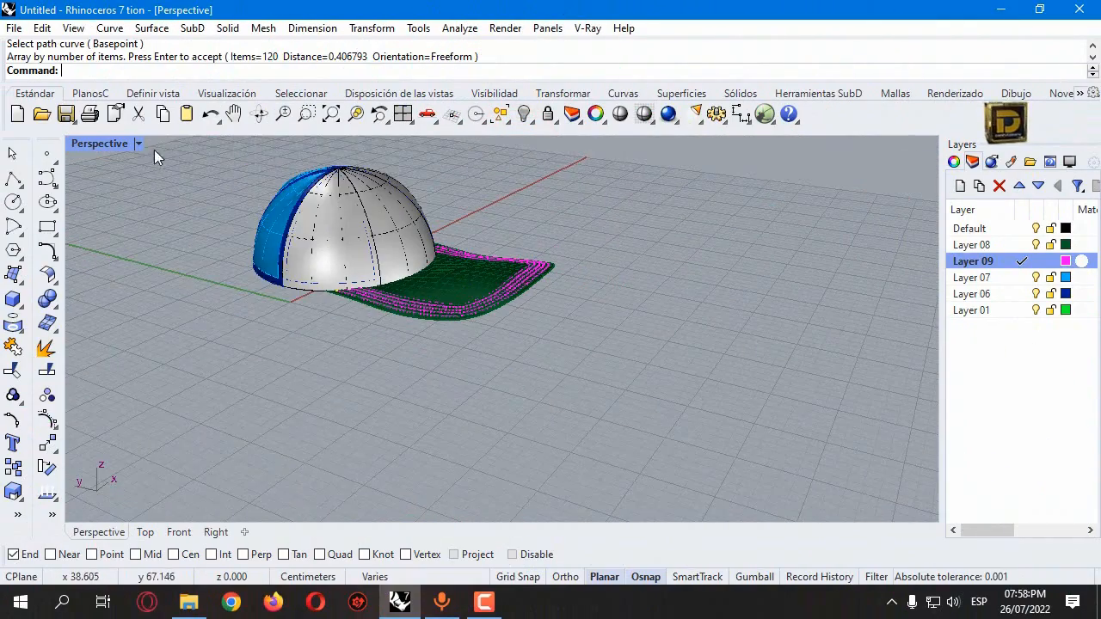
{"action": "left_click", "coordinate": [139, 146]}
{"action": "left_click", "coordinate": [197, 108]}
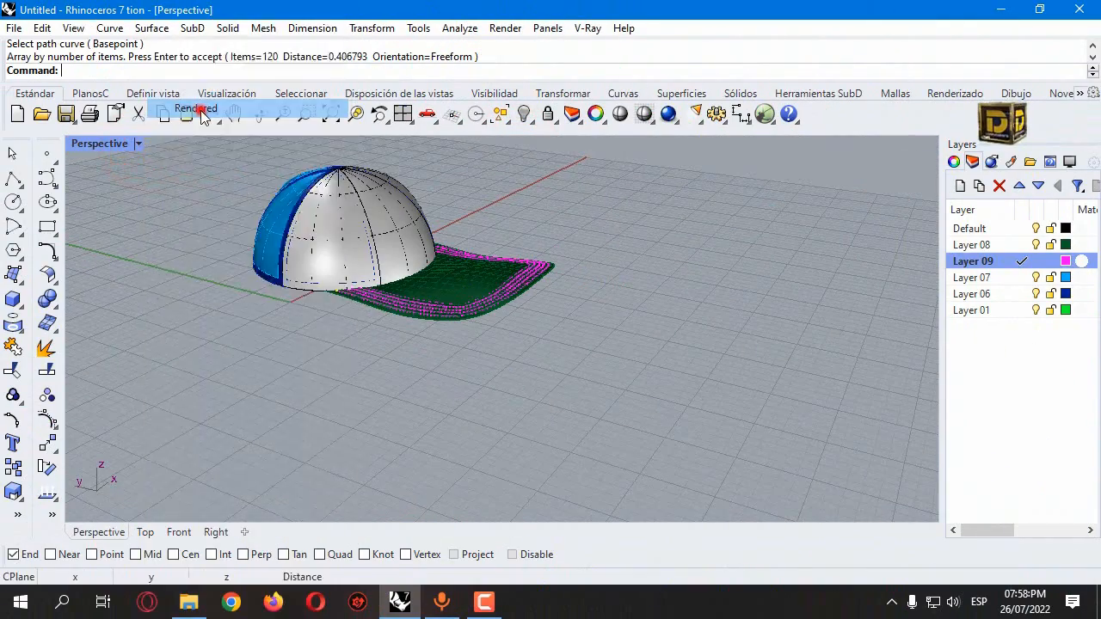
{"action": "right_click_drag", "start_coordinate": [463, 246], "coordinate": [334, 176]}
{"action": "left_click", "coordinate": [137, 145]}
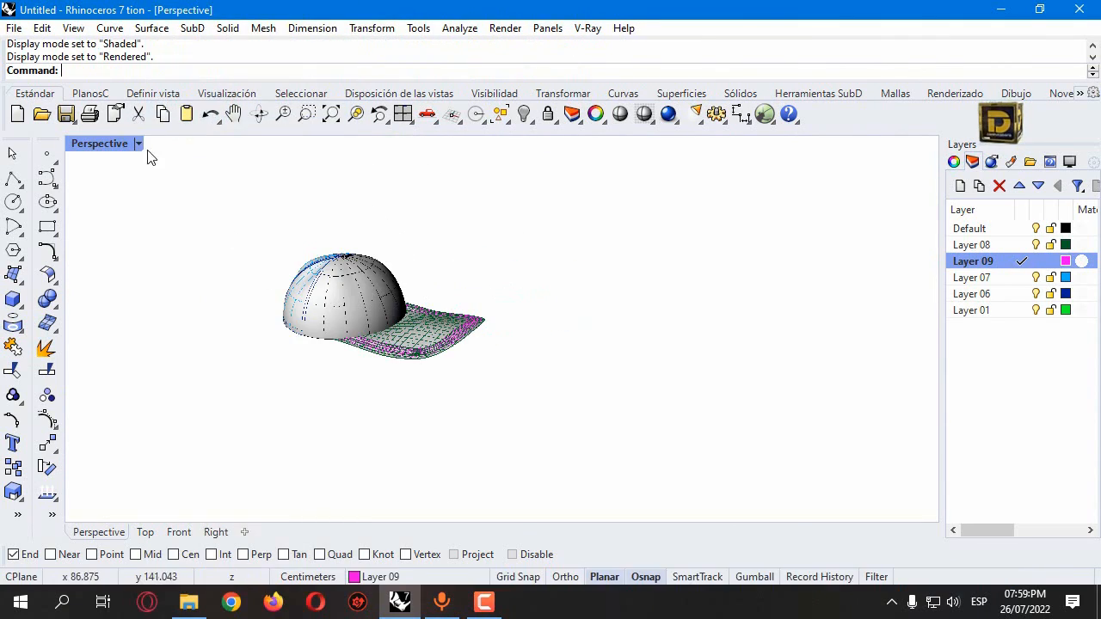
{"action": "left_click", "coordinate": [139, 145]}
{"action": "left_click", "coordinate": [200, 89]}
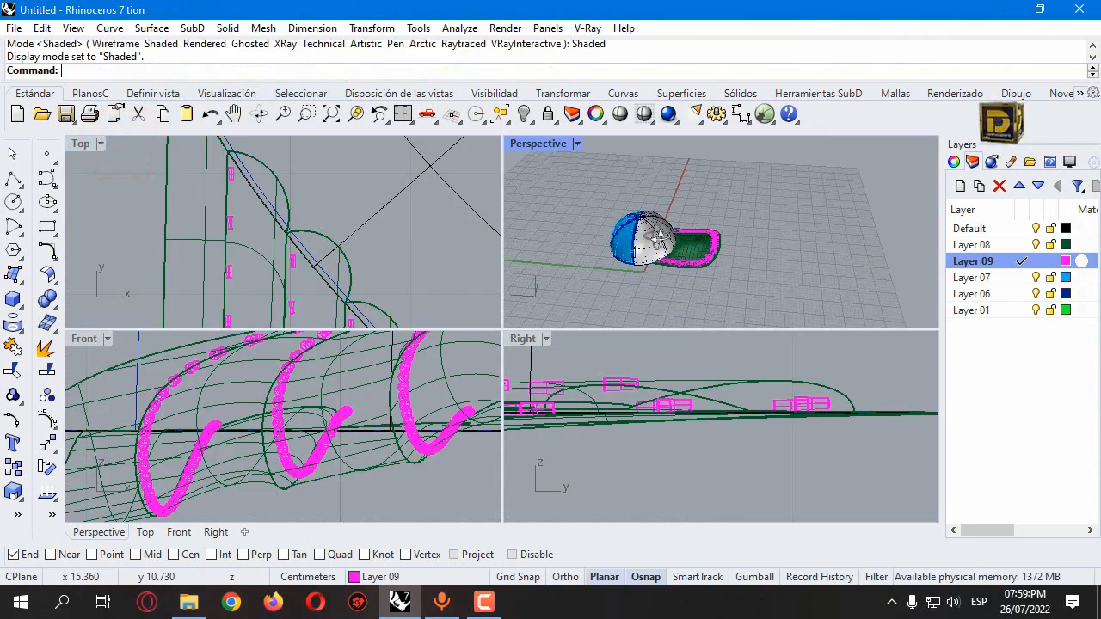
Step: Isolate the light blue back panel of the cap together with its dark blue border band
{"action": "right_click_drag", "start_coordinate": [636, 249], "coordinate": [681, 241]}
{"action": "scroll", "coordinate": [681, 242], "scroll_direction": "up", "scroll_amount": 3}
{"action": "left_click", "coordinate": [722, 271]}
{"action": "right_click_drag", "start_coordinate": [612, 275], "coordinate": [855, 284]}
{"action": "left_click", "coordinate": [856, 295]}
{"action": "left_click", "coordinate": [889, 351]}
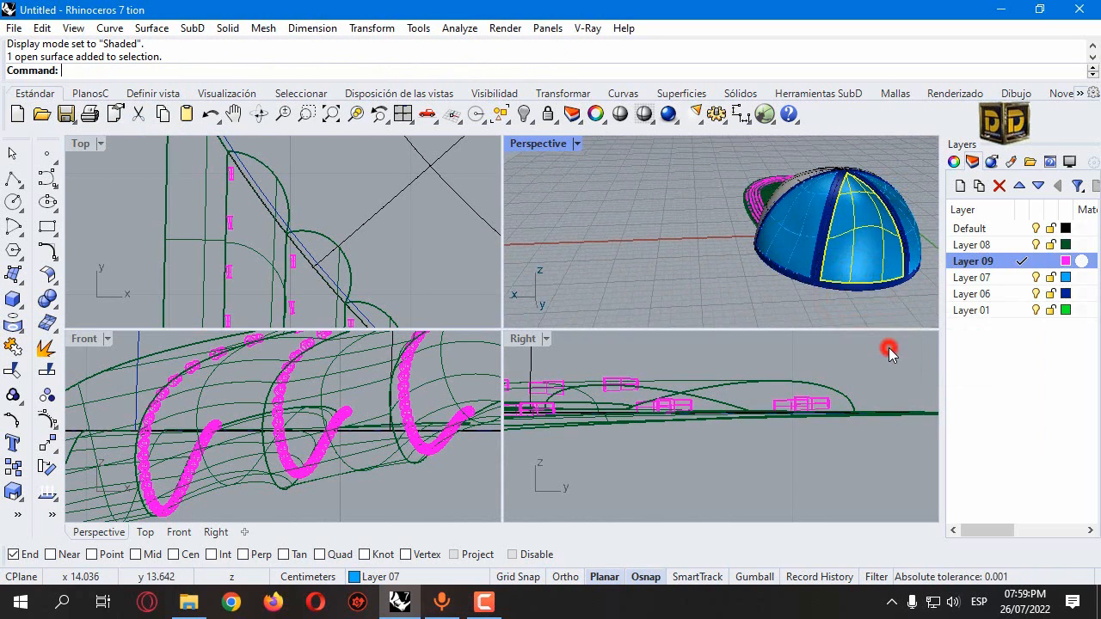
{"action": "left_click", "coordinate": [535, 124]}
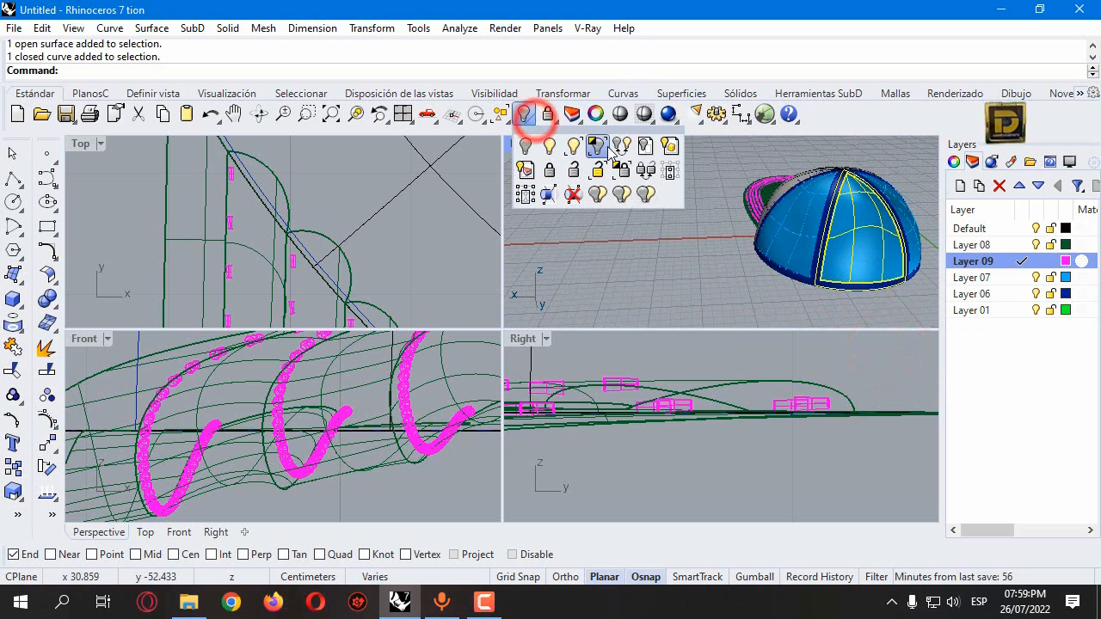
Step: Draw a rectangle in the Front view across the middle of the back panel's lower border band, overlapping the panel's bottom edge
{"action": "left_click", "coordinate": [48, 226]}
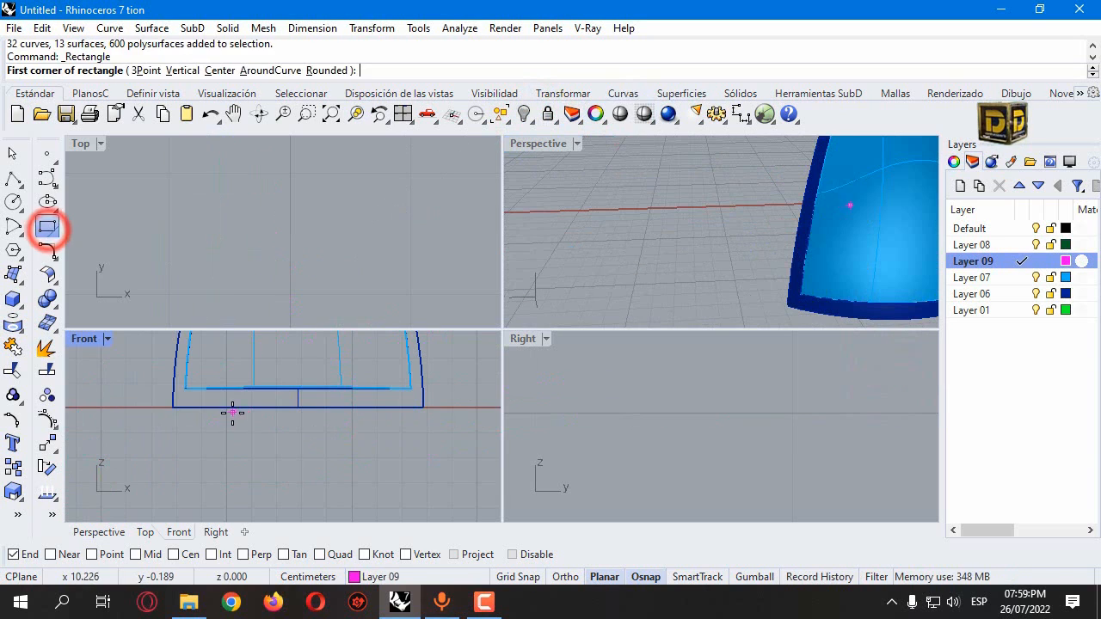
{"action": "left_click", "coordinate": [228, 424]}
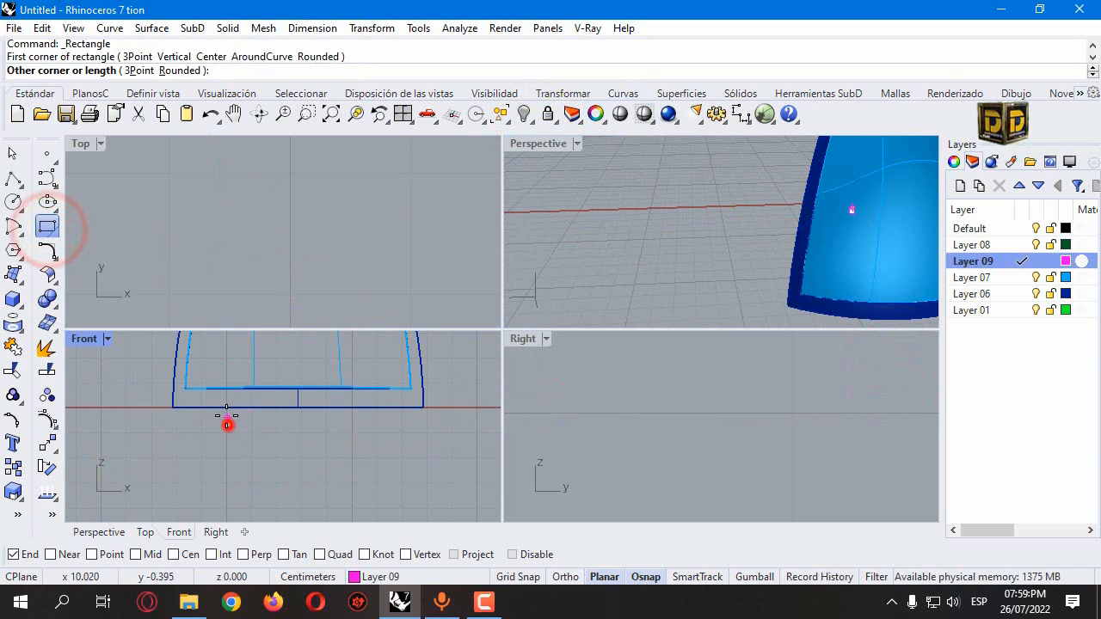
{"action": "left_click", "coordinate": [378, 377]}
{"action": "left_click", "coordinate": [352, 422]}
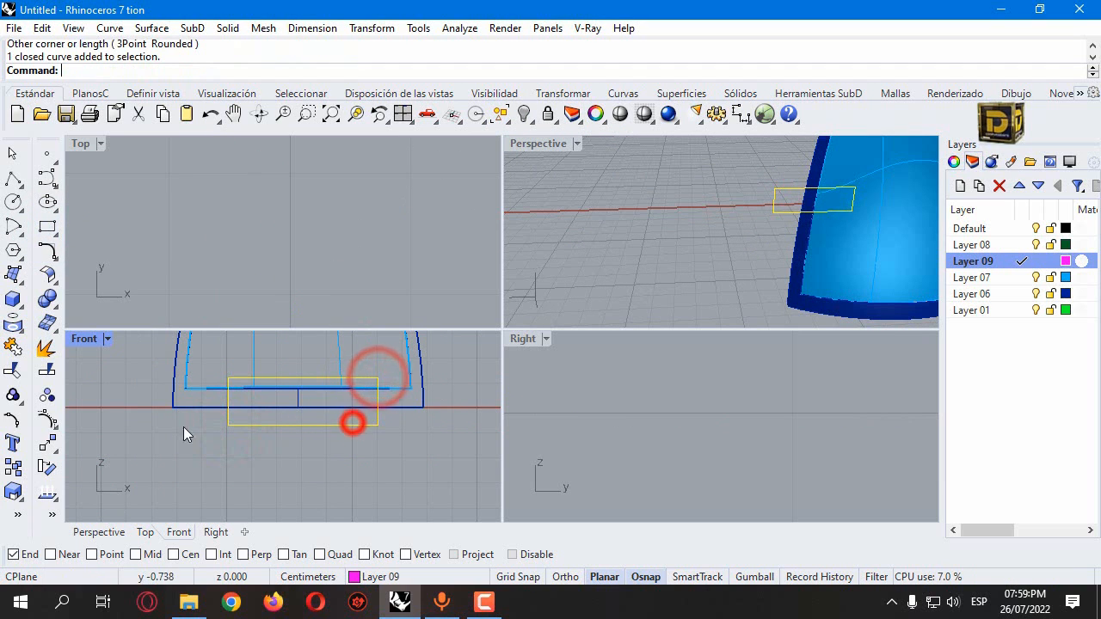
Step: Trim away the band and panel portions inside the rectangle to form a notch, and delete the rectangle
{"action": "left_click", "coordinate": [13, 370]}
{"action": "scroll", "coordinate": [272, 412], "scroll_direction": "up", "scroll_amount": 5}
{"action": "left_click", "coordinate": [284, 411]}
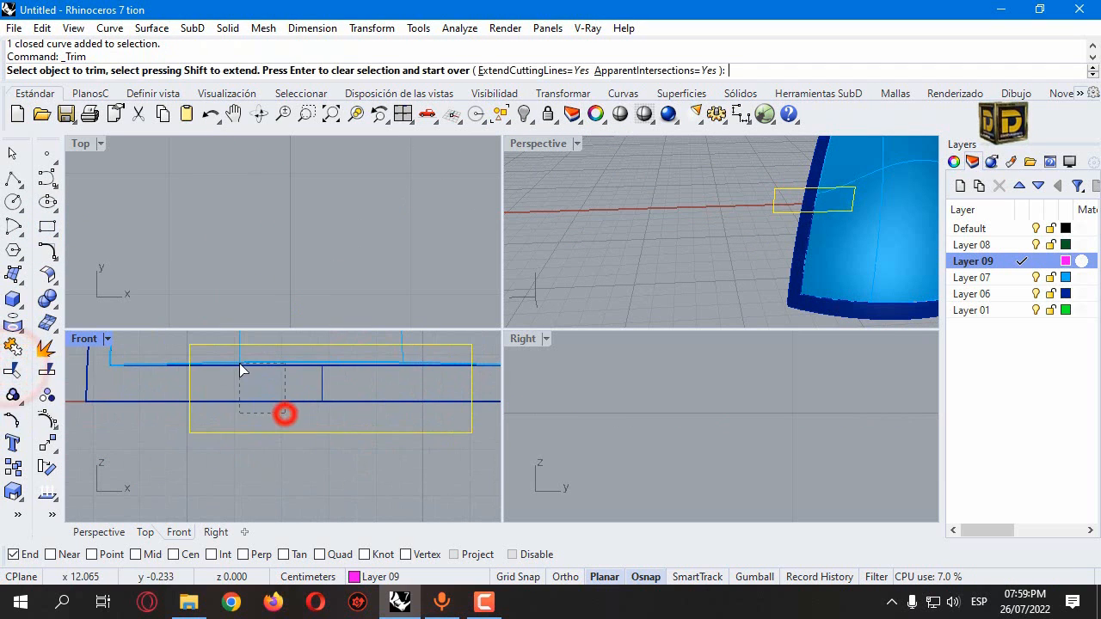
{"action": "key", "text": "Return"}
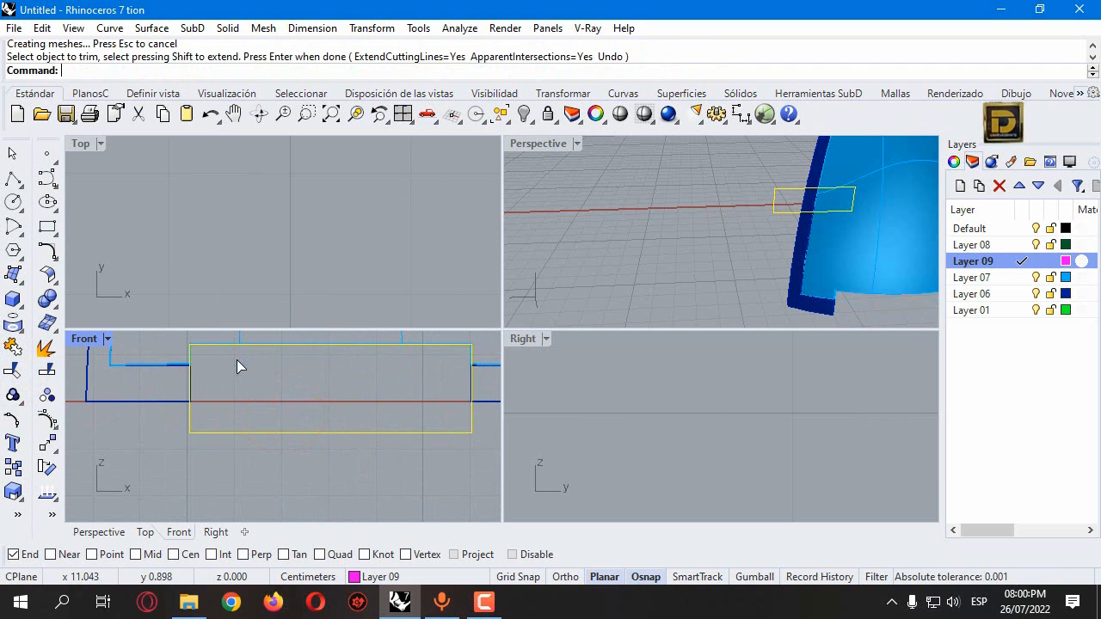
{"action": "left_click", "coordinate": [284, 440]}
{"action": "key", "text": "Delete"}
{"action": "left_click", "coordinate": [285, 432]}
{"action": "key", "text": "Return"}
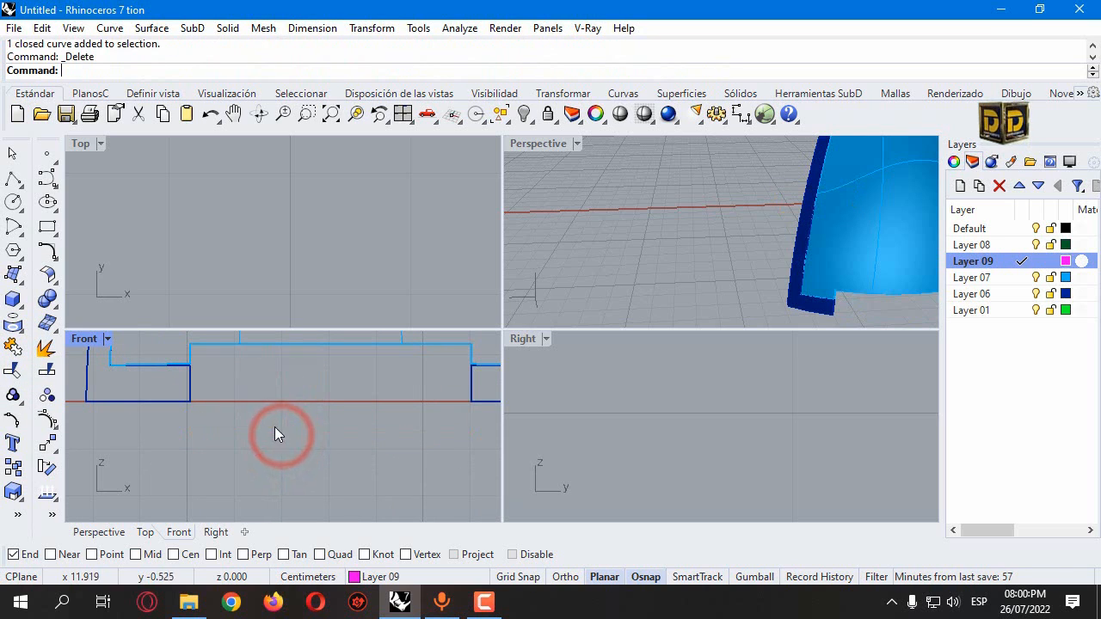
Step: Draw a horizontal line from the upper corner of the band's left cut end to just past the middle of the notch
{"action": "left_click", "coordinate": [14, 182]}
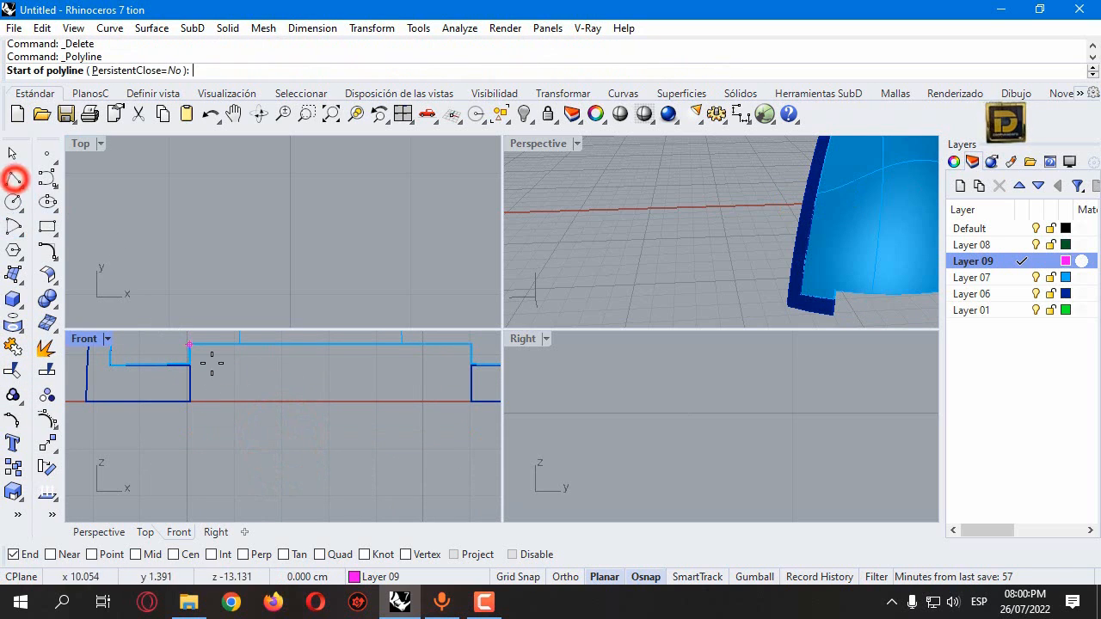
{"action": "left_click", "coordinate": [189, 365]}
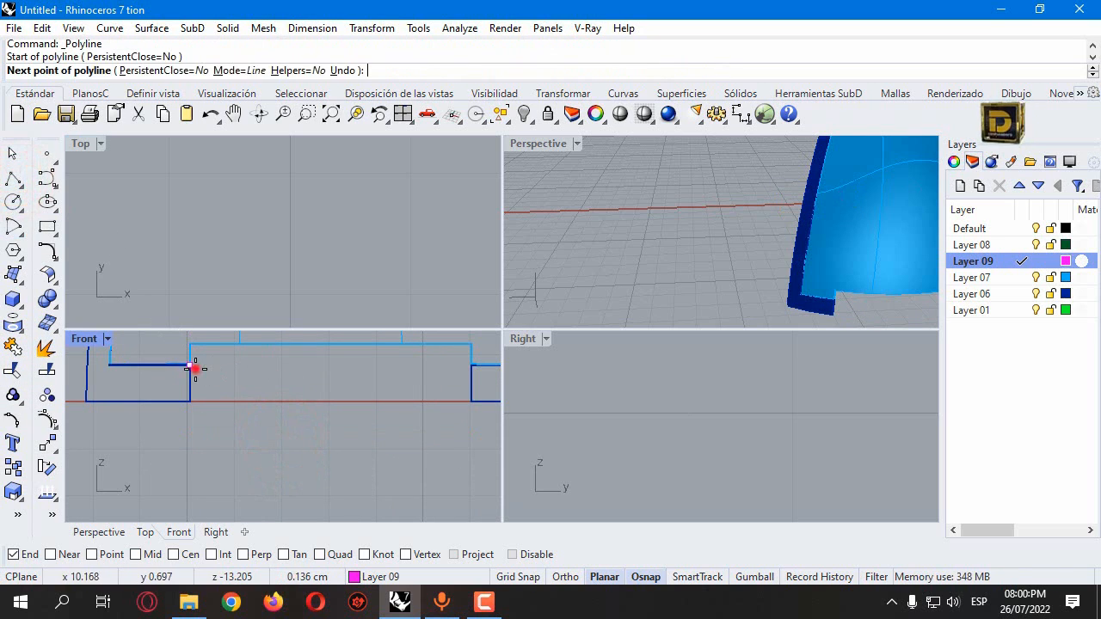
{"action": "left_click", "coordinate": [356, 365]}
{"action": "key", "text": "Return"}
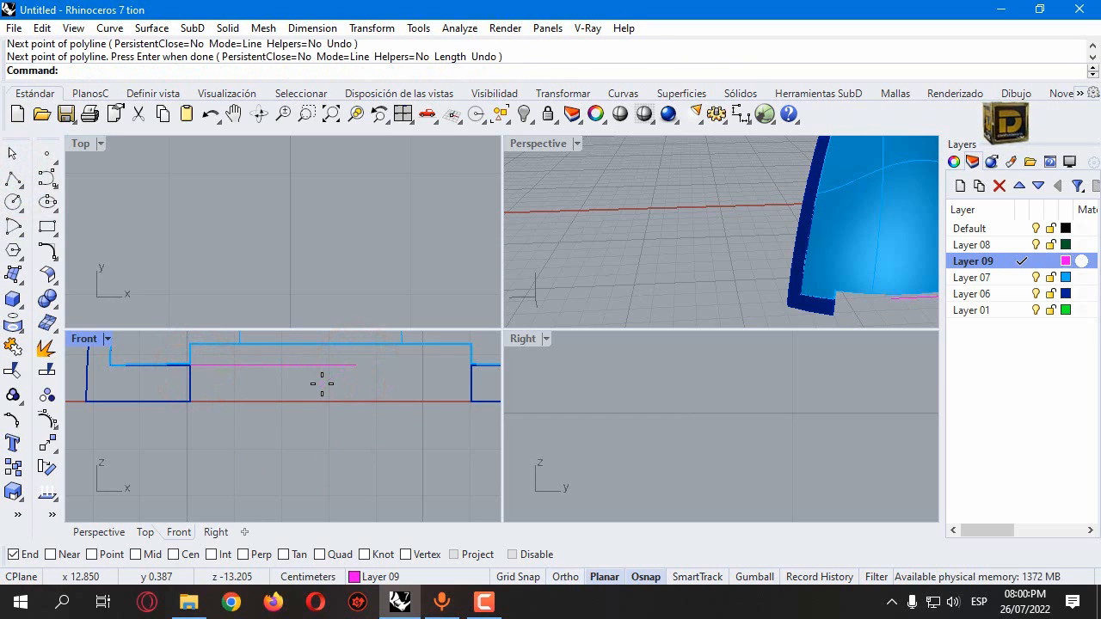
Step: Copy the horizontal line down from the upper corner to the lower corner of the band's left cut end
{"action": "left_click", "coordinate": [14, 469]}
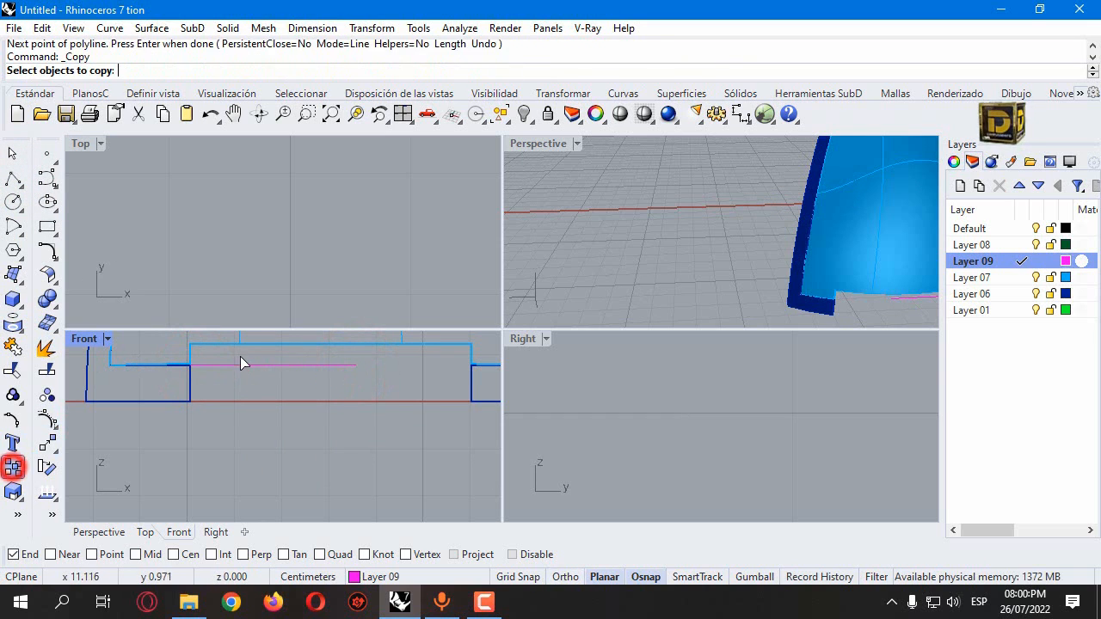
{"action": "left_click", "coordinate": [244, 364]}
{"action": "key", "text": "Return"}
{"action": "left_click", "coordinate": [190, 365]}
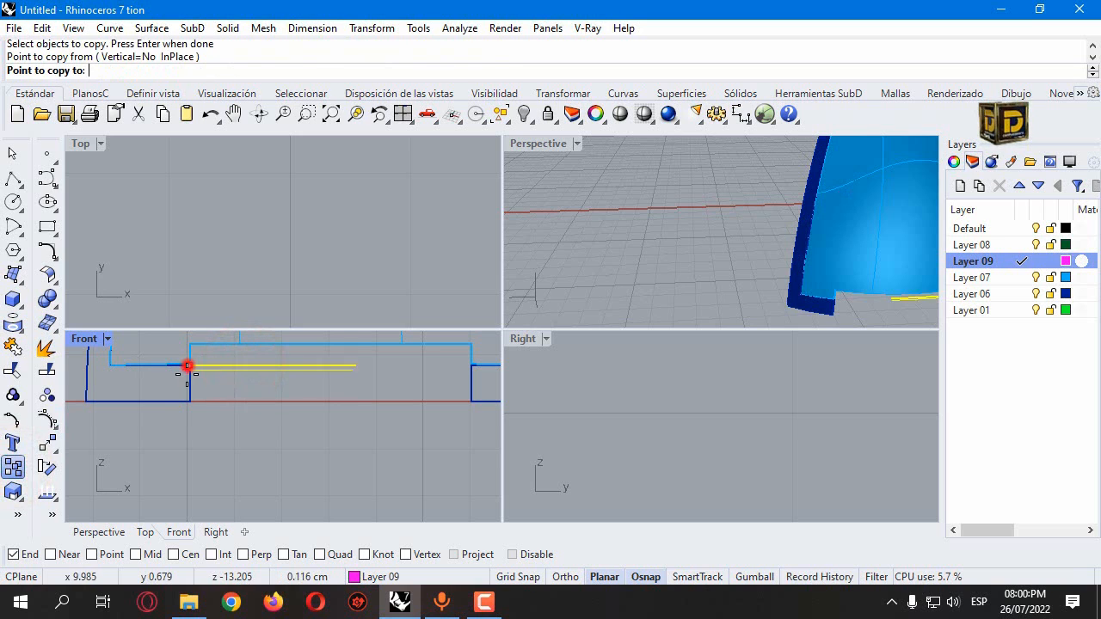
{"action": "left_click", "coordinate": [190, 401]}
{"action": "key", "text": "Return"}
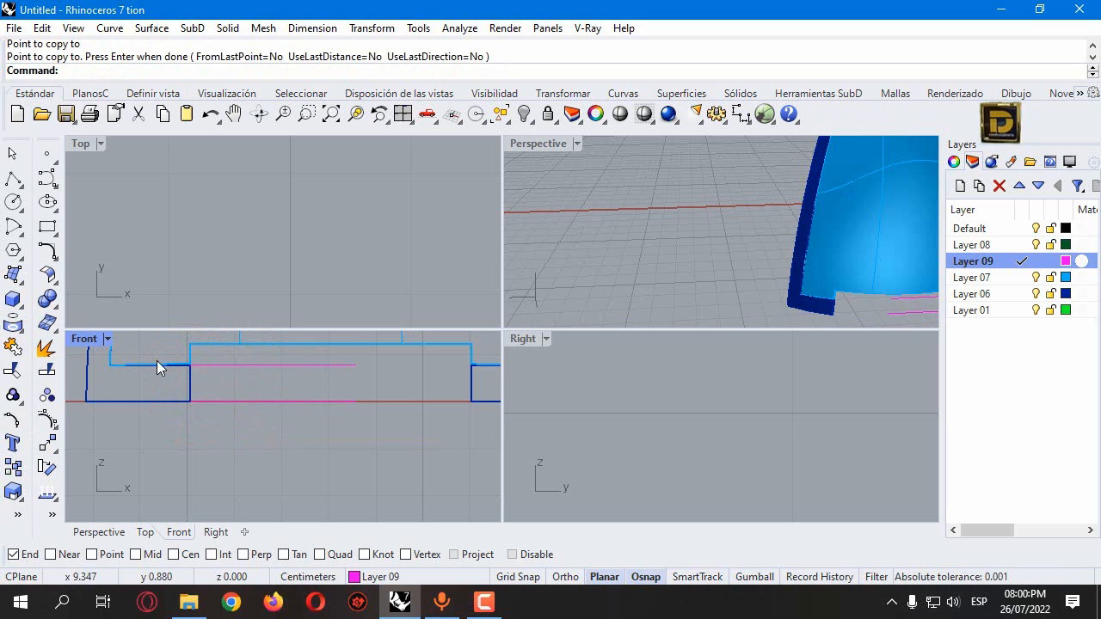
Step: Draw a vertical line joining the left ends of the two horizontal lines along the band's cut end
{"action": "left_click", "coordinate": [13, 178]}
{"action": "left_click", "coordinate": [190, 364]}
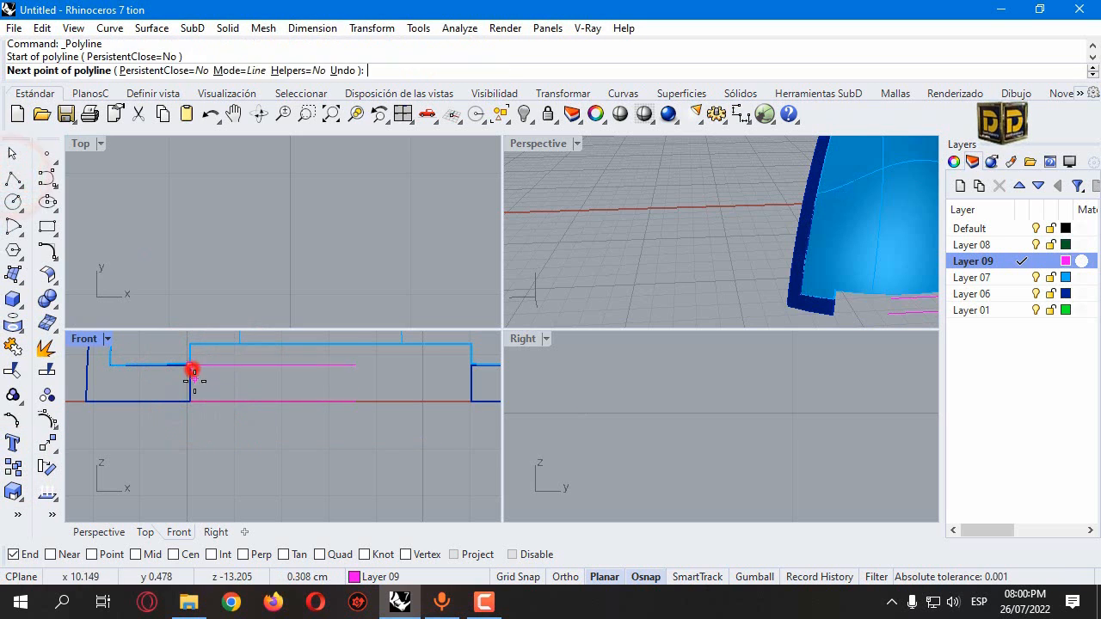
{"action": "left_click", "coordinate": [190, 400]}
{"action": "key", "text": "Return"}
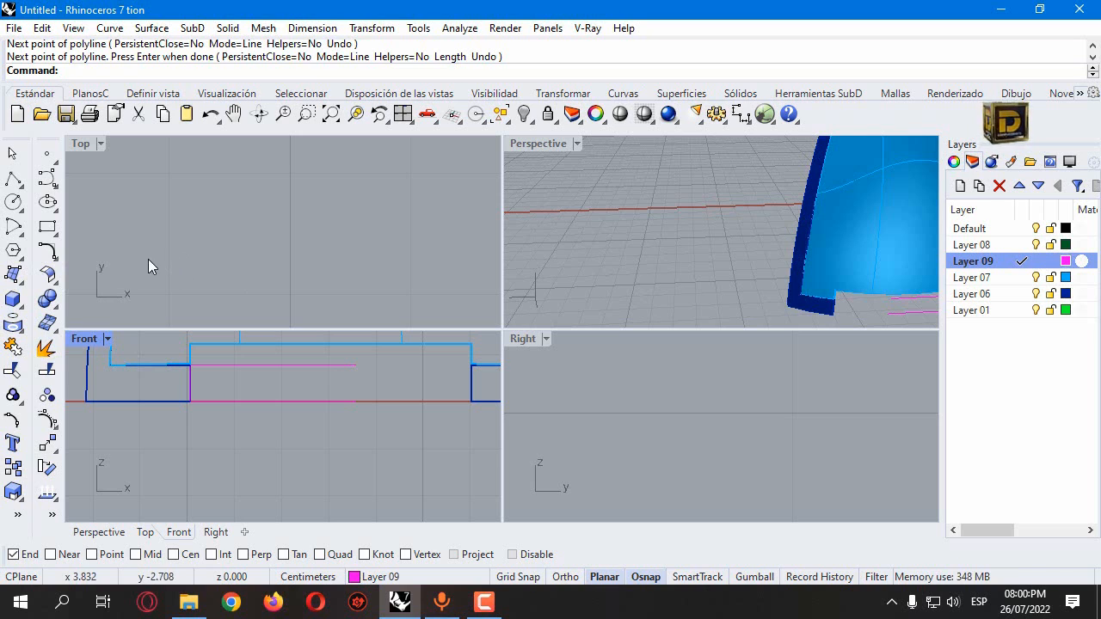
Step: Connect the free ends of the two horizontal strap lines inside the notch with a rounded arc blend
{"action": "left_click", "coordinate": [53, 258]}
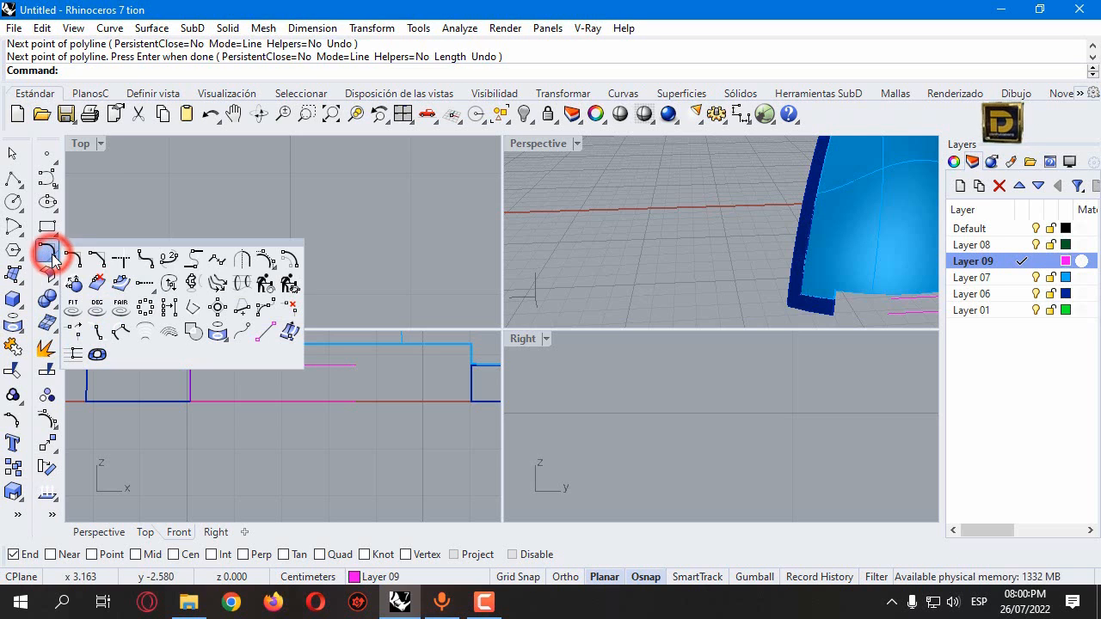
{"action": "left_click", "coordinate": [193, 258]}
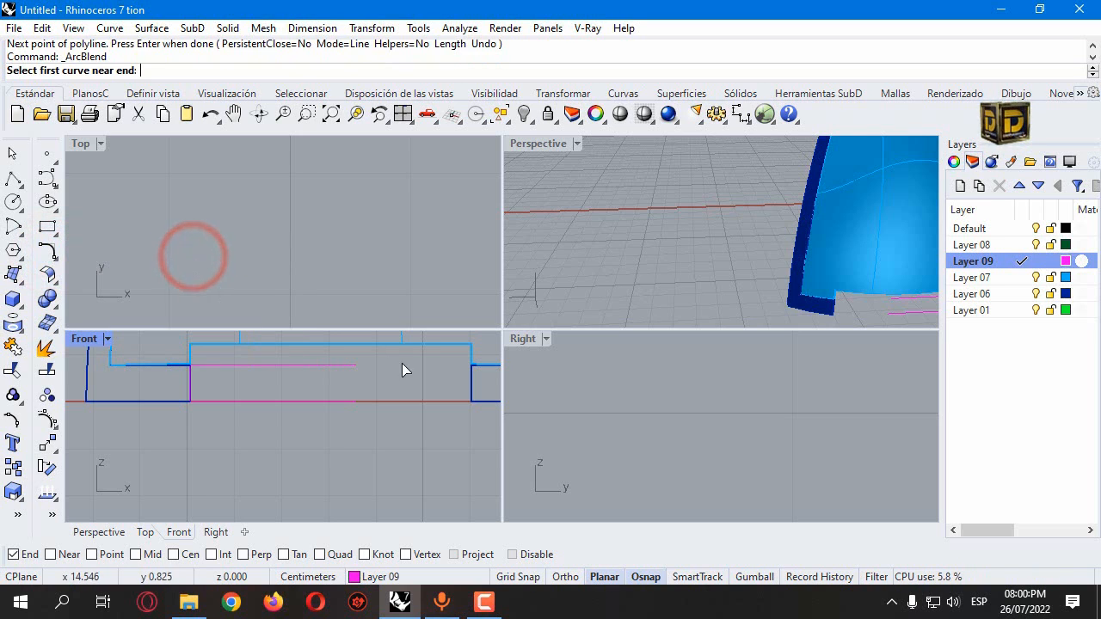
{"action": "left_click", "coordinate": [357, 364]}
{"action": "left_click", "coordinate": [356, 396]}
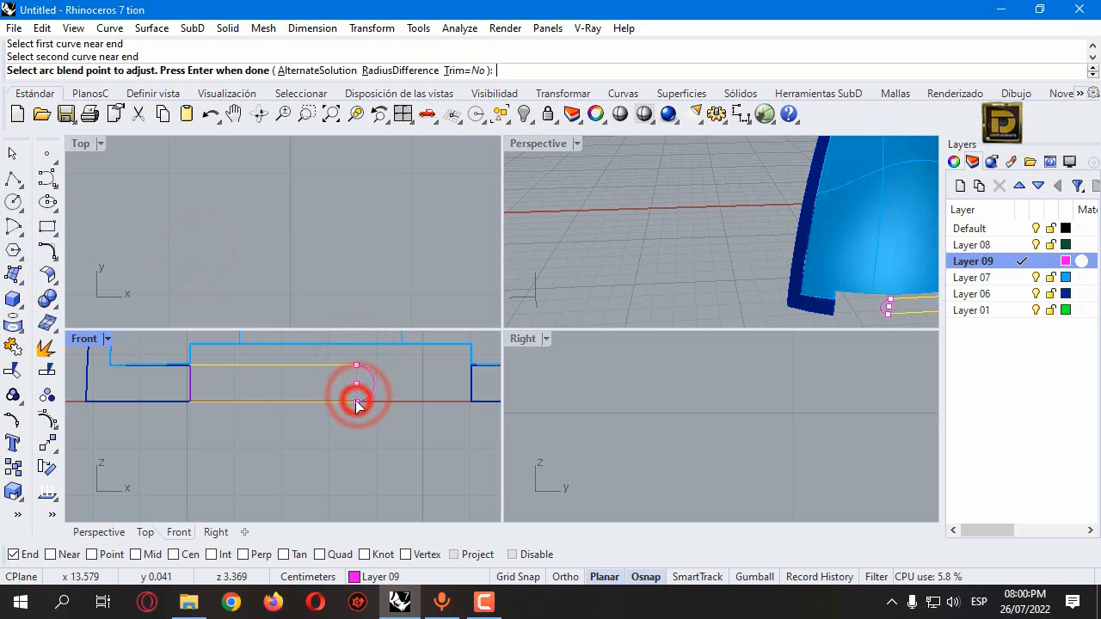
{"action": "key", "text": "Return"}
Step: Join the arc, the two horizontal lines and the vertical line into one closed strap outline
{"action": "left_click_drag", "start_coordinate": [294, 415], "coordinate": [279, 420]}
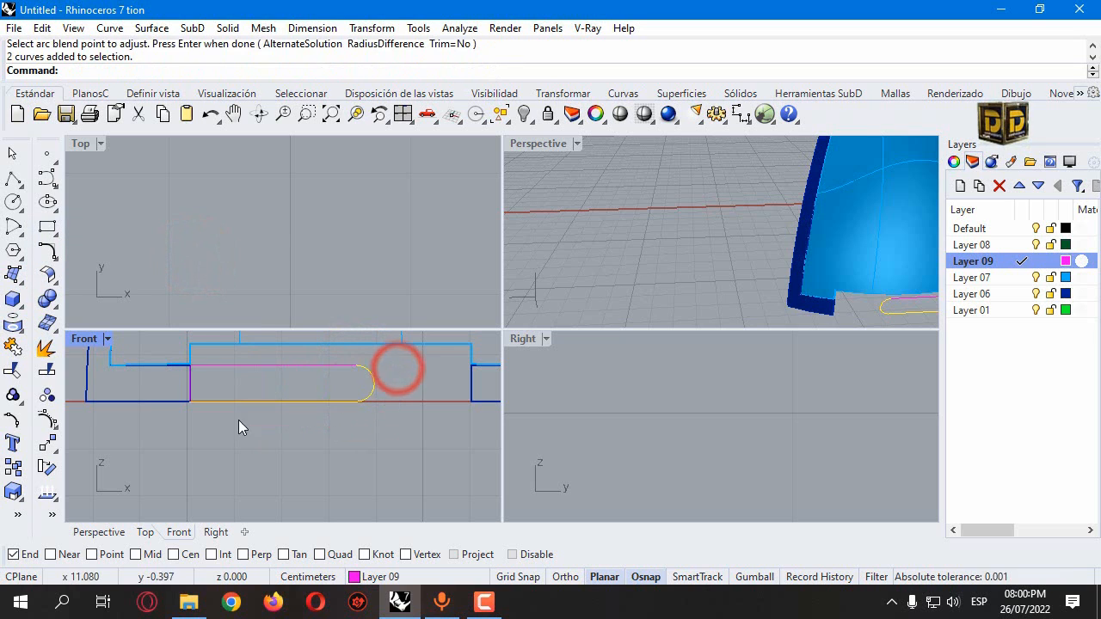
{"action": "left_click", "coordinate": [271, 366]}
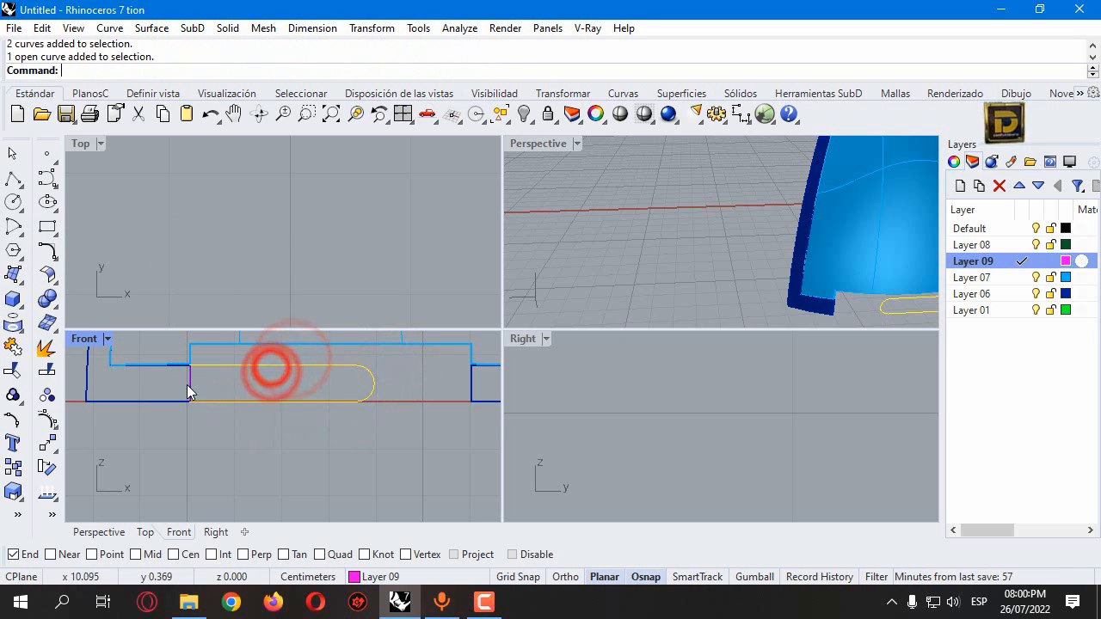
{"action": "left_click", "coordinate": [186, 382]}
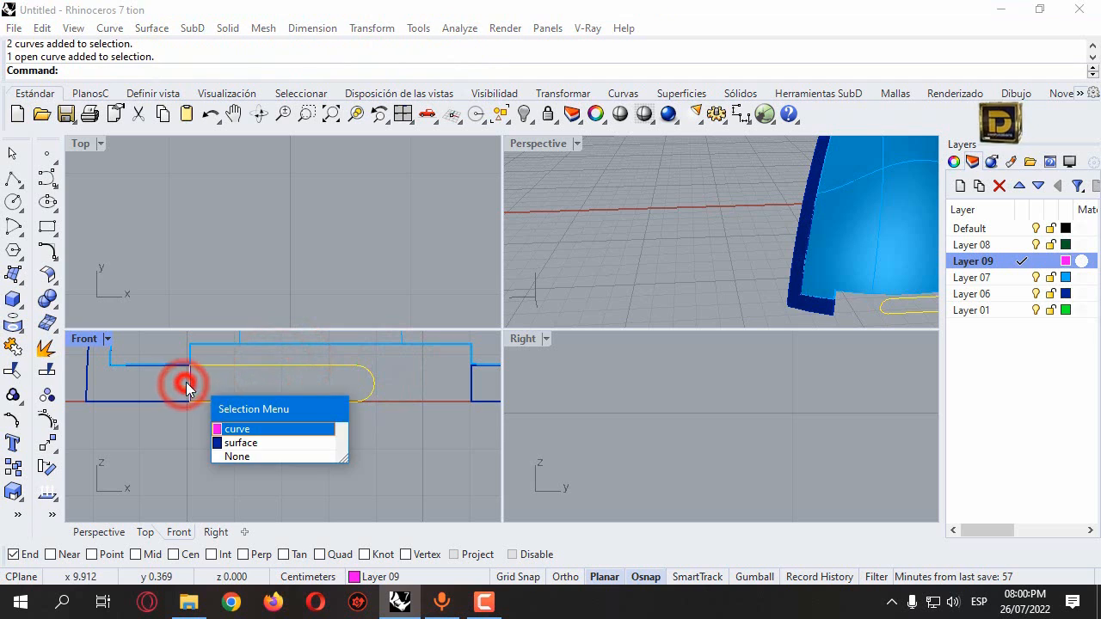
{"action": "left_click", "coordinate": [216, 429]}
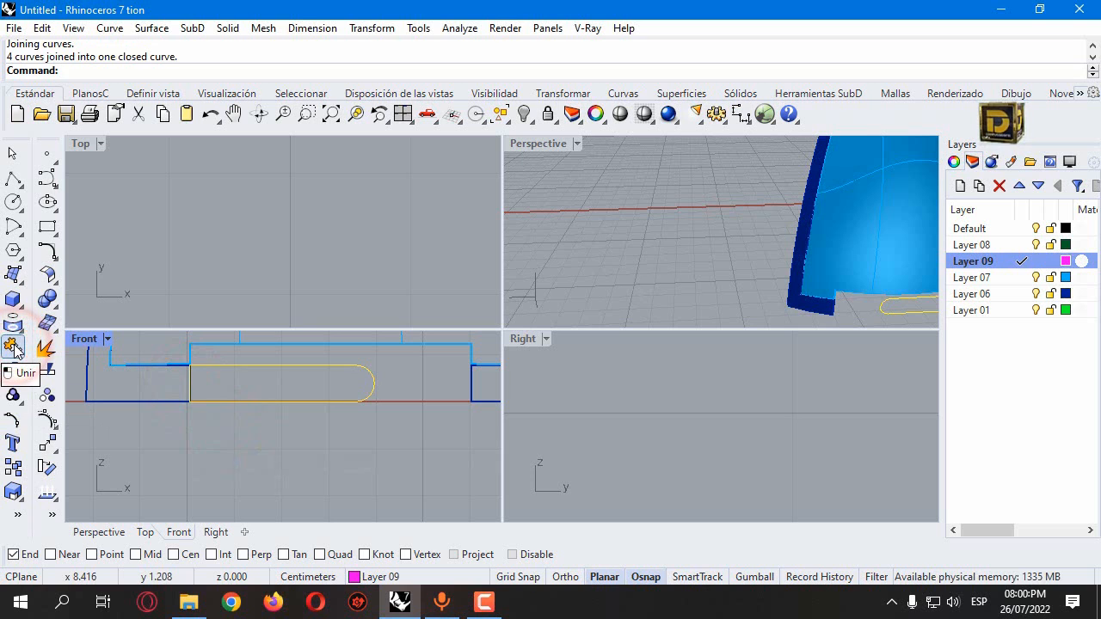
Step: Extrude the closed strap outline into a thin solid, about as thick as the band, and delete the outline curve
{"action": "left_click", "coordinate": [13, 299]}
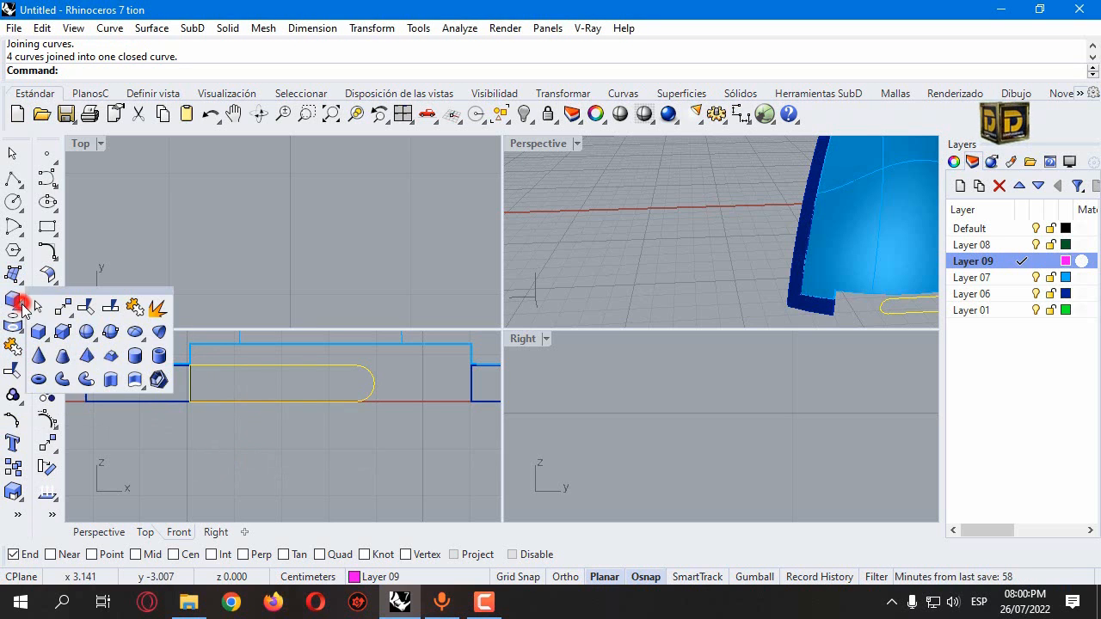
{"action": "left_click", "coordinate": [110, 380]}
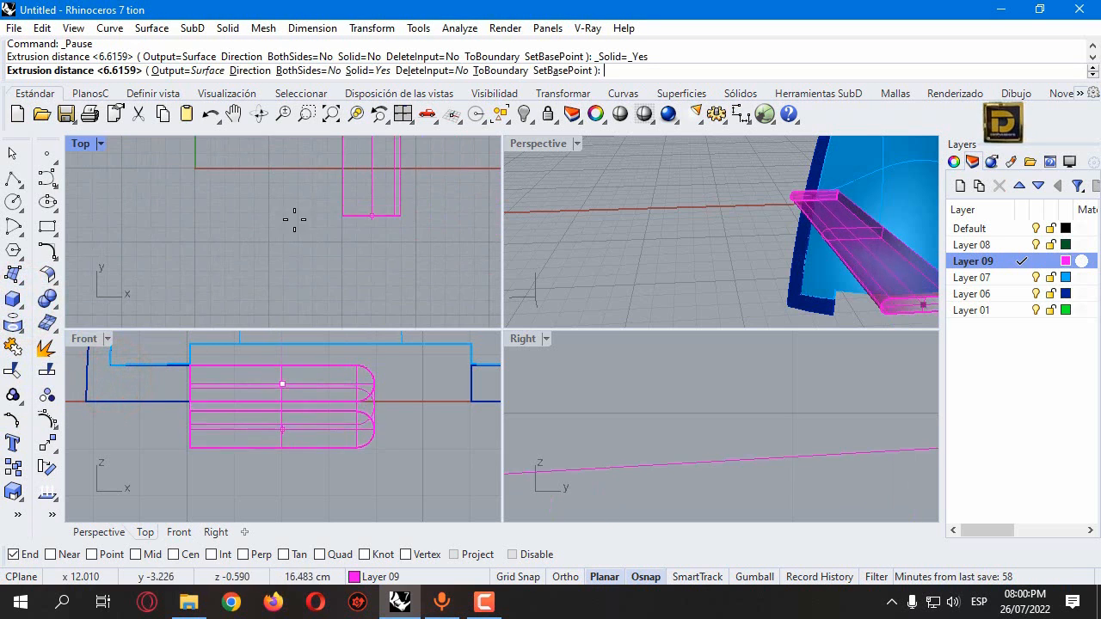
{"action": "scroll", "coordinate": [297, 207], "scroll_direction": "down", "scroll_amount": 3}
{"action": "scroll", "coordinate": [294, 190], "scroll_direction": "up", "scroll_amount": 10}
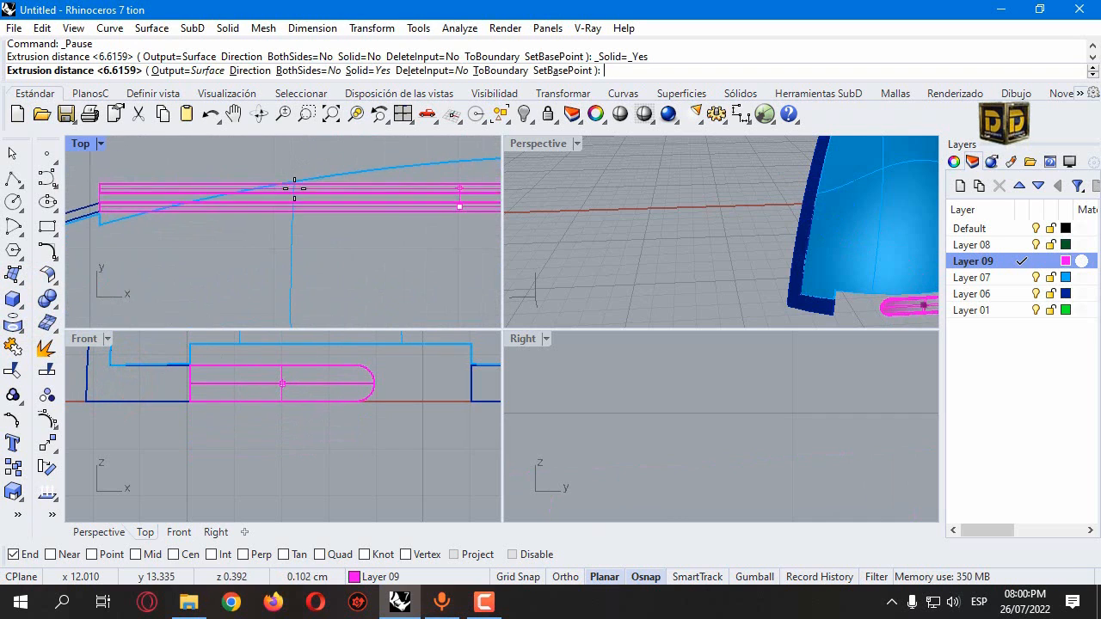
{"action": "left_click", "coordinate": [298, 203]}
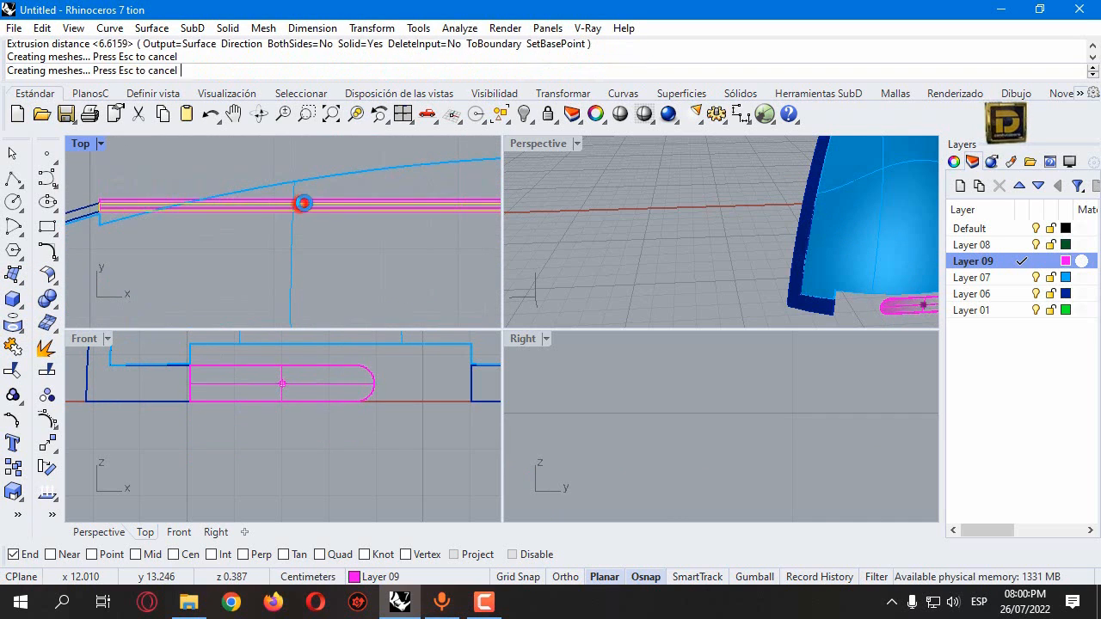
{"action": "key", "text": "Delete"}
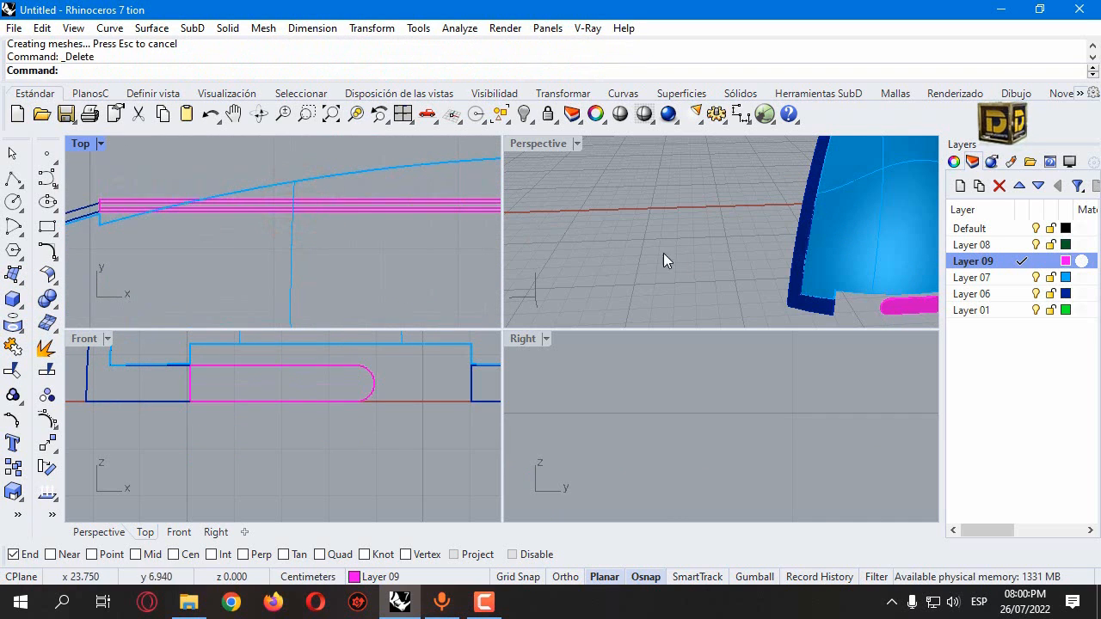
Step: Draw a small, short solid cylinder in the Front view near the upper corner of the strap's straight end
{"action": "scroll", "coordinate": [663, 253], "scroll_direction": "down", "scroll_amount": 5}
{"action": "scroll", "coordinate": [645, 243], "scroll_direction": "up", "scroll_amount": 5}
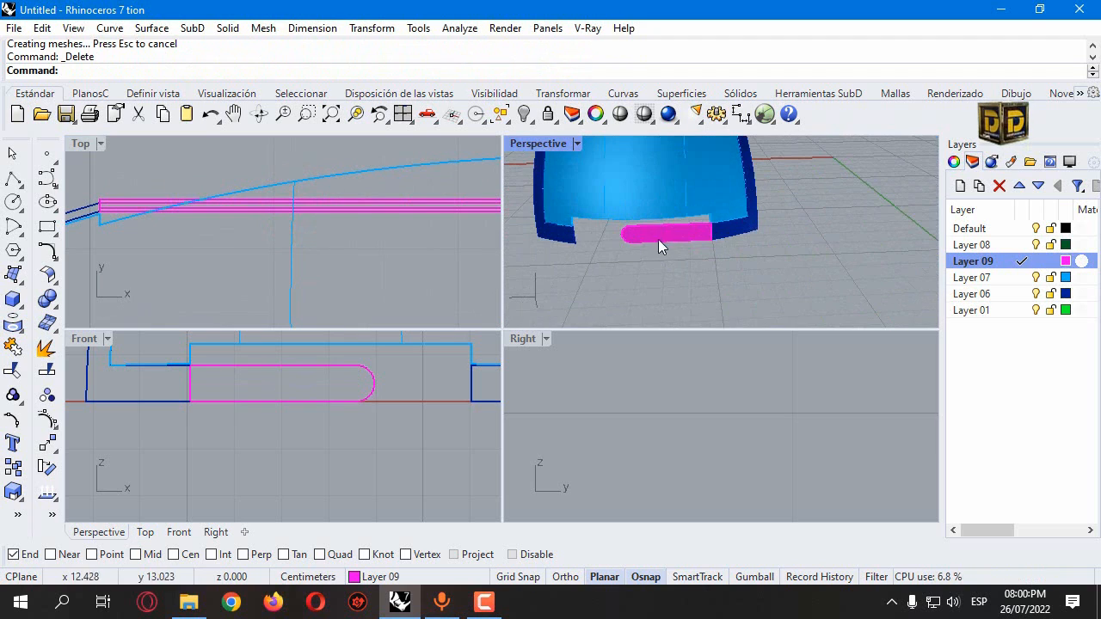
{"action": "left_click", "coordinate": [16, 309]}
{"action": "left_click", "coordinate": [17, 303]}
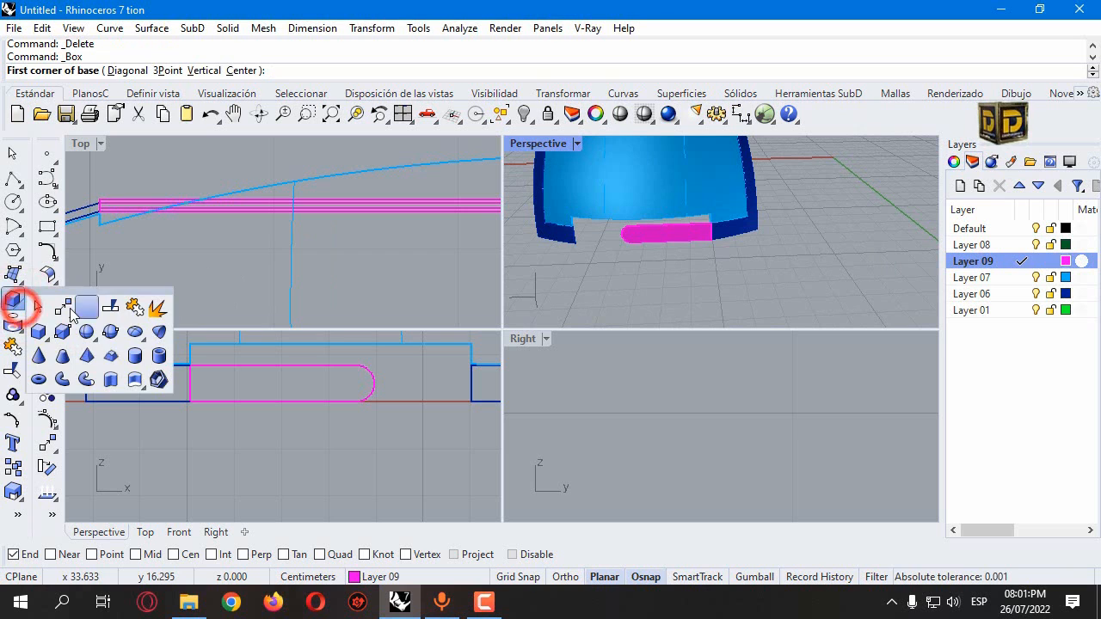
{"action": "left_click", "coordinate": [135, 355]}
{"action": "scroll", "coordinate": [205, 379], "scroll_direction": "up", "scroll_amount": 10}
{"action": "left_click", "coordinate": [193, 375]}
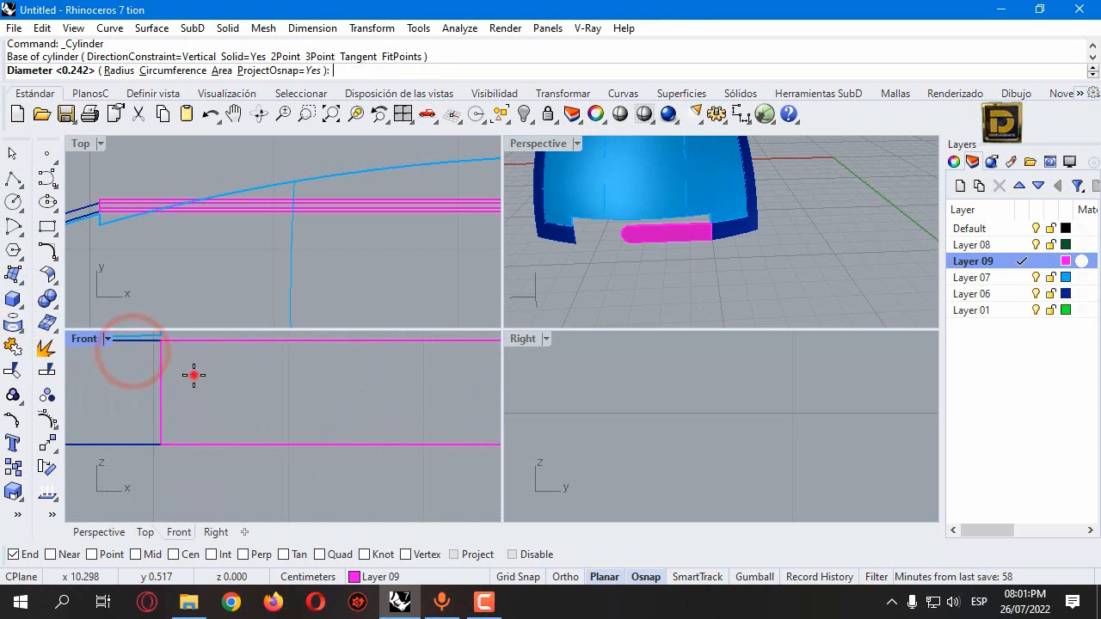
{"action": "left_click", "coordinate": [205, 375]}
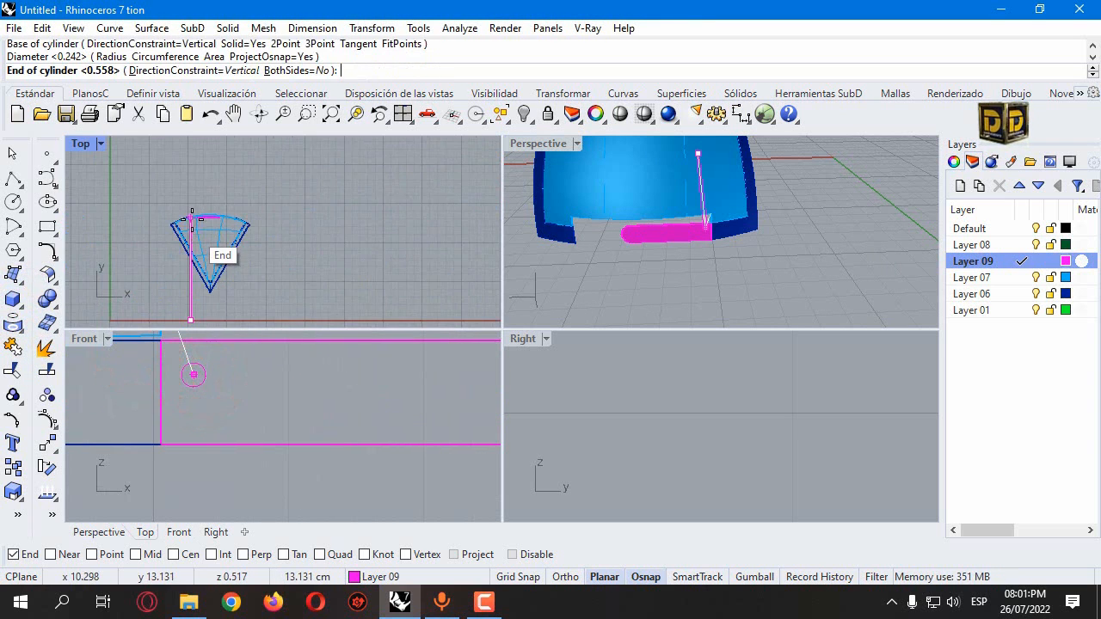
{"action": "scroll", "coordinate": [196, 263], "scroll_direction": "up", "scroll_amount": 7}
{"action": "scroll", "coordinate": [191, 232], "scroll_direction": "down", "scroll_amount": 8}
{"action": "scroll", "coordinate": [190, 233], "scroll_direction": "up", "scroll_amount": 8}
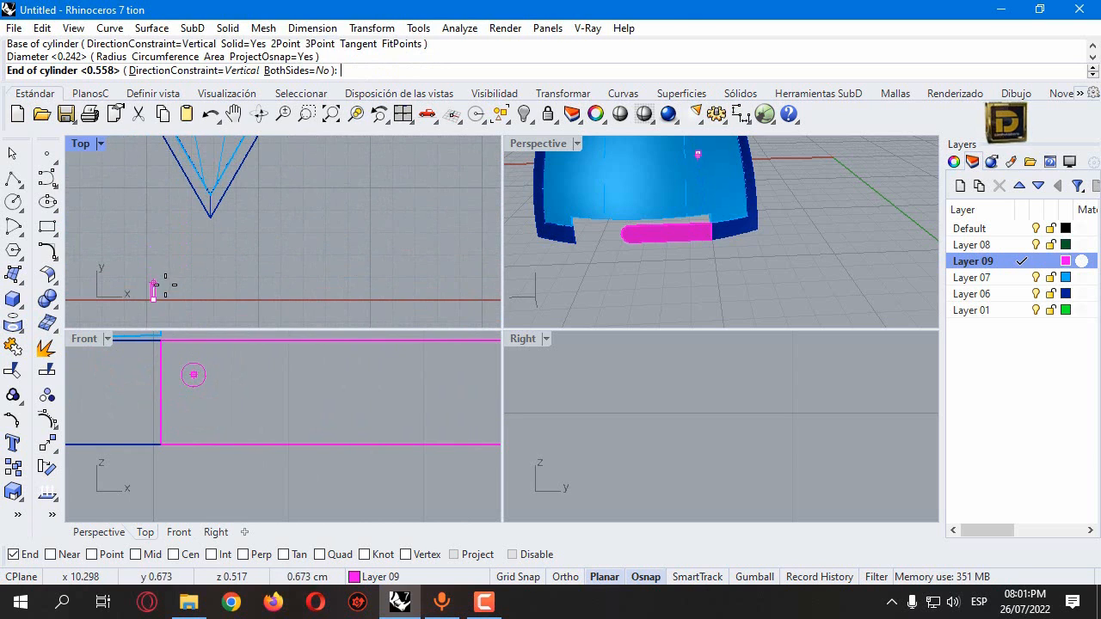
{"action": "left_click", "coordinate": [168, 293]}
Step: Move the cylinder in the Top view onto the strap's straight end so that it protrudes toward the cap's inside
{"action": "left_click_drag", "start_coordinate": [150, 299], "coordinate": [131, 210]}
{"action": "scroll", "coordinate": [167, 241], "scroll_direction": "down", "scroll_amount": 10}
{"action": "scroll", "coordinate": [172, 163], "scroll_direction": "up", "scroll_amount": 5}
{"action": "scroll", "coordinate": [168, 191], "scroll_direction": "up", "scroll_amount": 3}
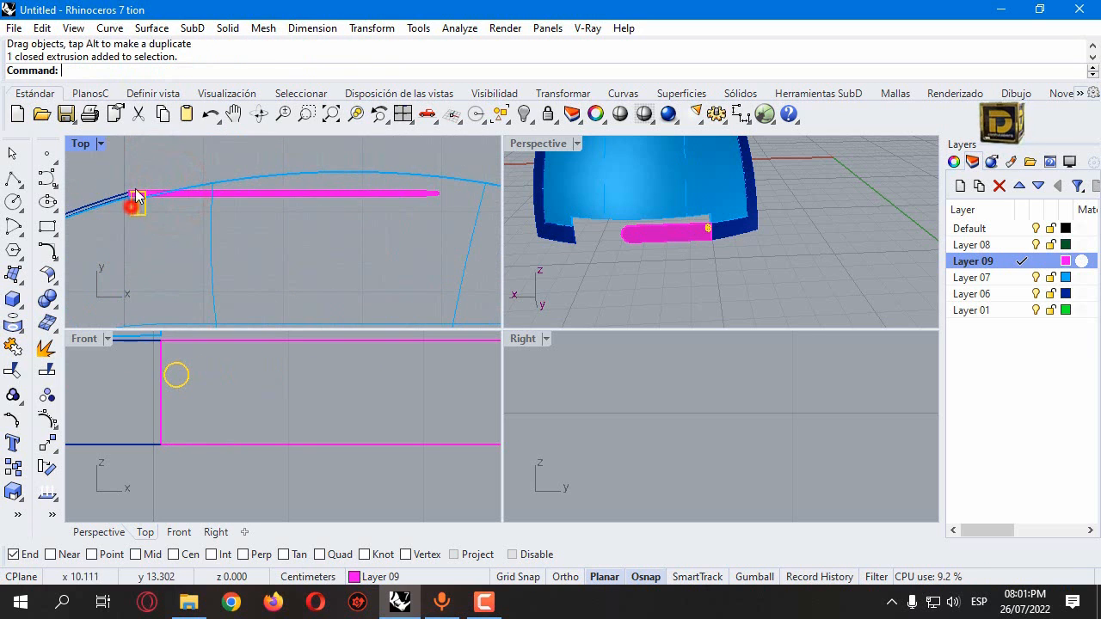
Step: Shorten the cylinder along its axis to about half its length with Scale 1-D from its outer end
{"action": "left_click", "coordinate": [371, 28]}
{"action": "mouse_move", "coordinate": [386, 121]}
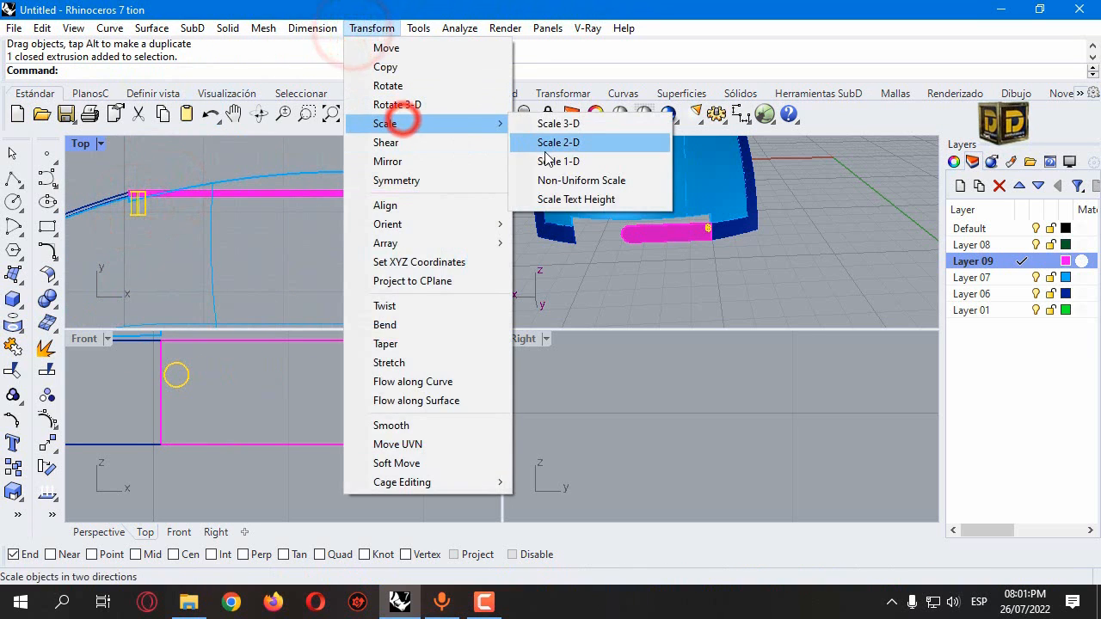
{"action": "left_click", "coordinate": [555, 160]}
{"action": "left_click", "coordinate": [137, 200]}
{"action": "left_click", "coordinate": [138, 200]}
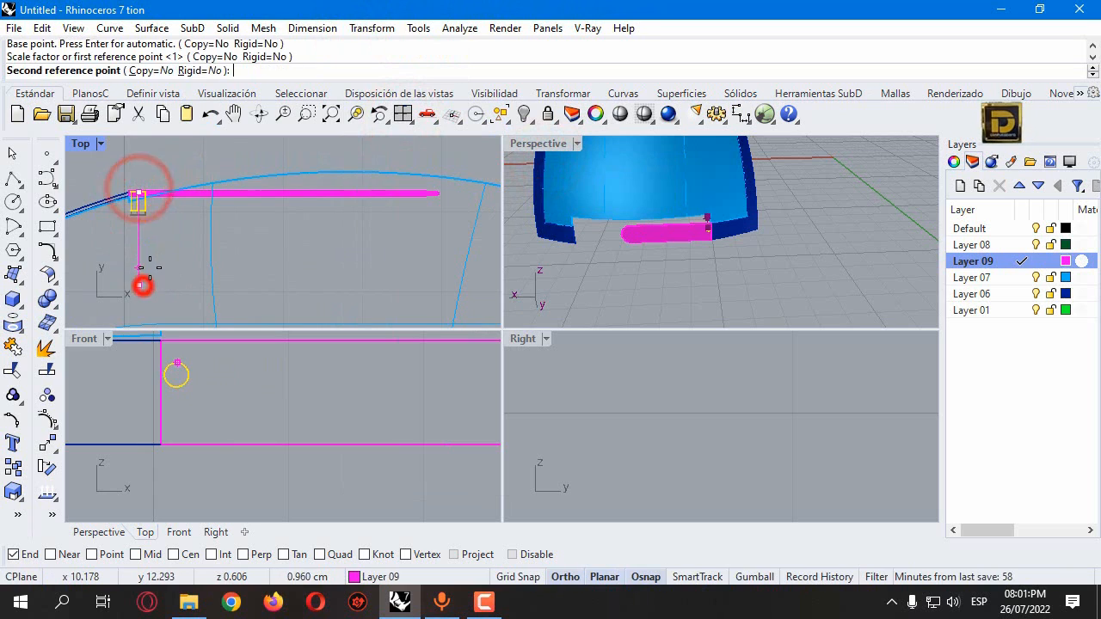
{"action": "left_click", "coordinate": [147, 239]}
{"action": "scroll", "coordinate": [144, 215], "scroll_direction": "up", "scroll_amount": 3}
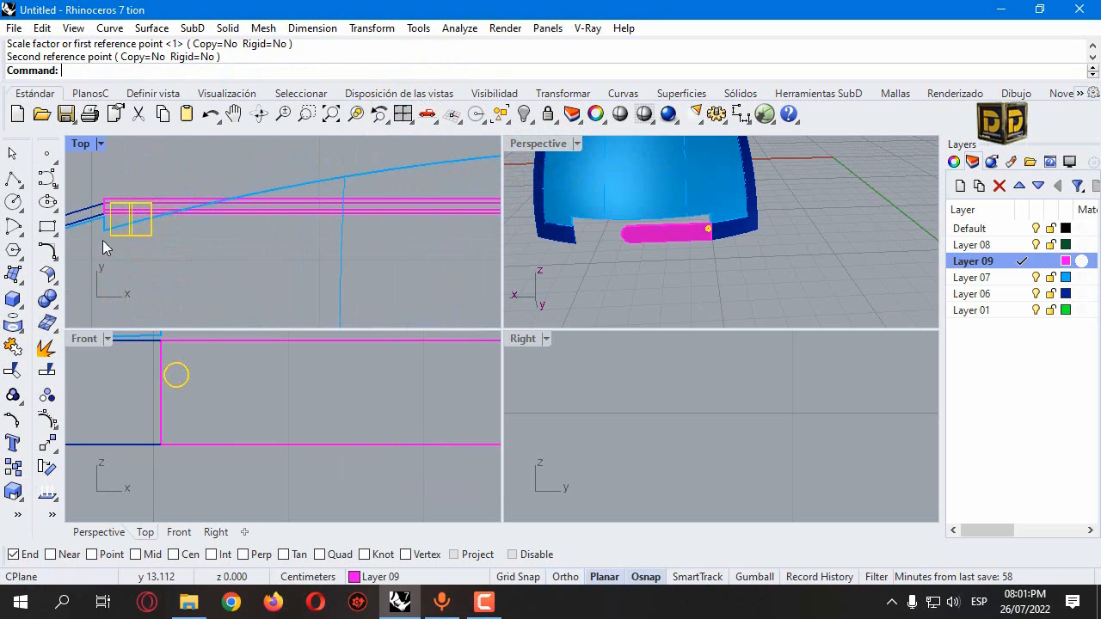
Step: Shift the cylinder slightly inward from the strap's straight end and copy it about 0.36 cm straight down
{"action": "left_click_drag", "start_coordinate": [188, 371], "coordinate": [210, 364]}
{"action": "left_click", "coordinate": [13, 466]}
{"action": "left_click", "coordinate": [196, 365]}
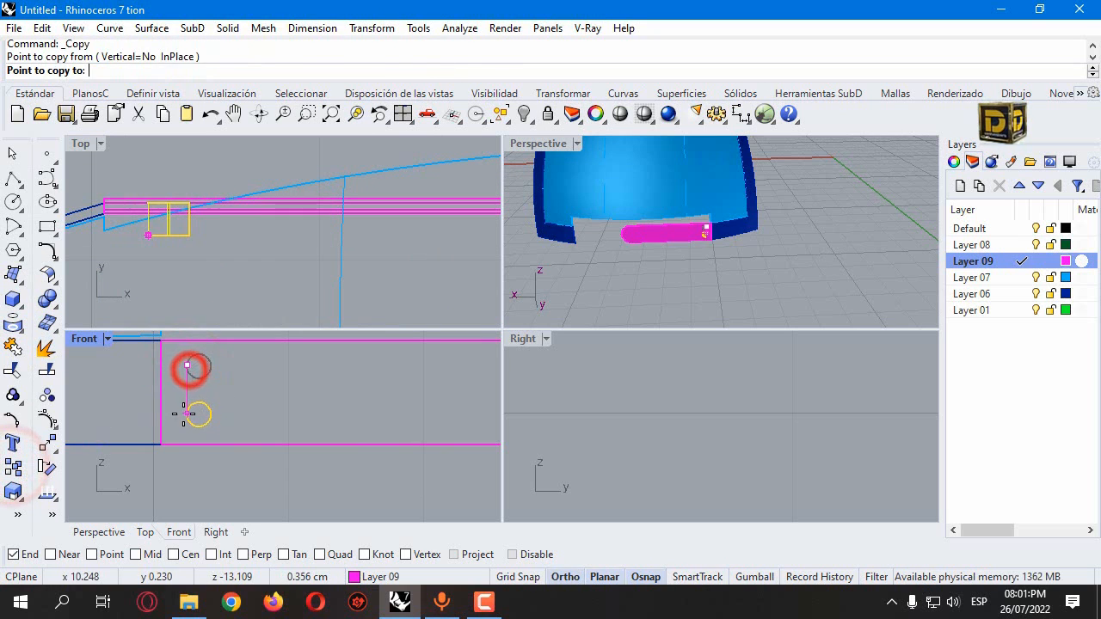
{"action": "left_click", "coordinate": [198, 414]}
{"action": "key", "text": "Return"}
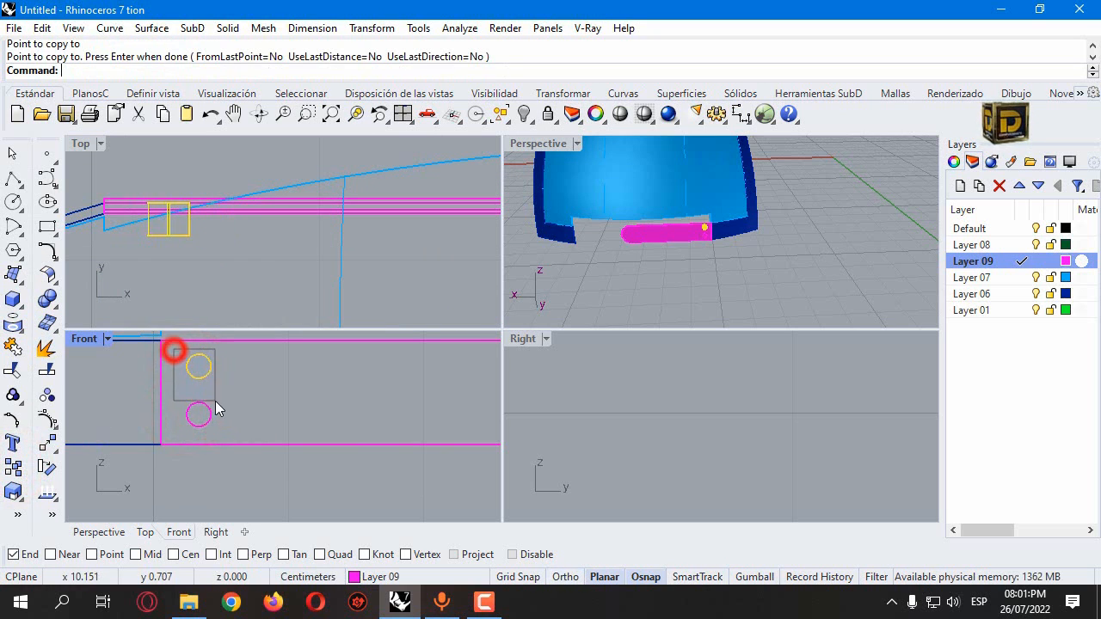
Step: Copy the pair of cylinders five times along the strap at roughly even spacing, up to its rounded end
{"action": "left_click_drag", "start_coordinate": [215, 401], "coordinate": [235, 425]}
{"action": "left_click_drag", "start_coordinate": [239, 470], "coordinate": [239, 469]}
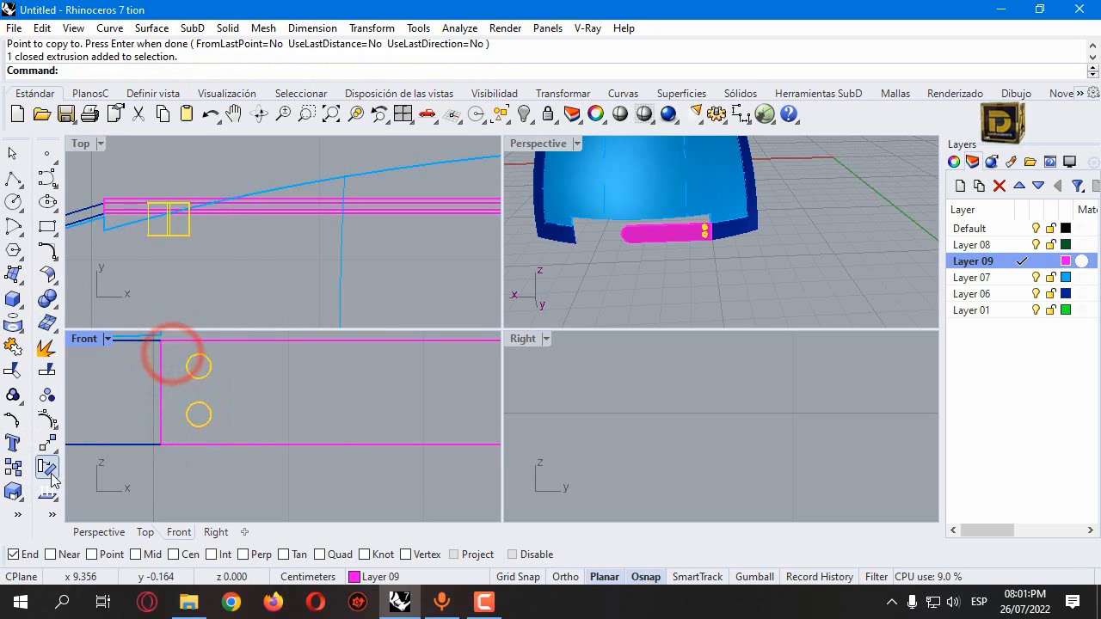
{"action": "left_click", "coordinate": [12, 467]}
{"action": "left_click", "coordinate": [189, 415]}
{"action": "left_click", "coordinate": [263, 413]}
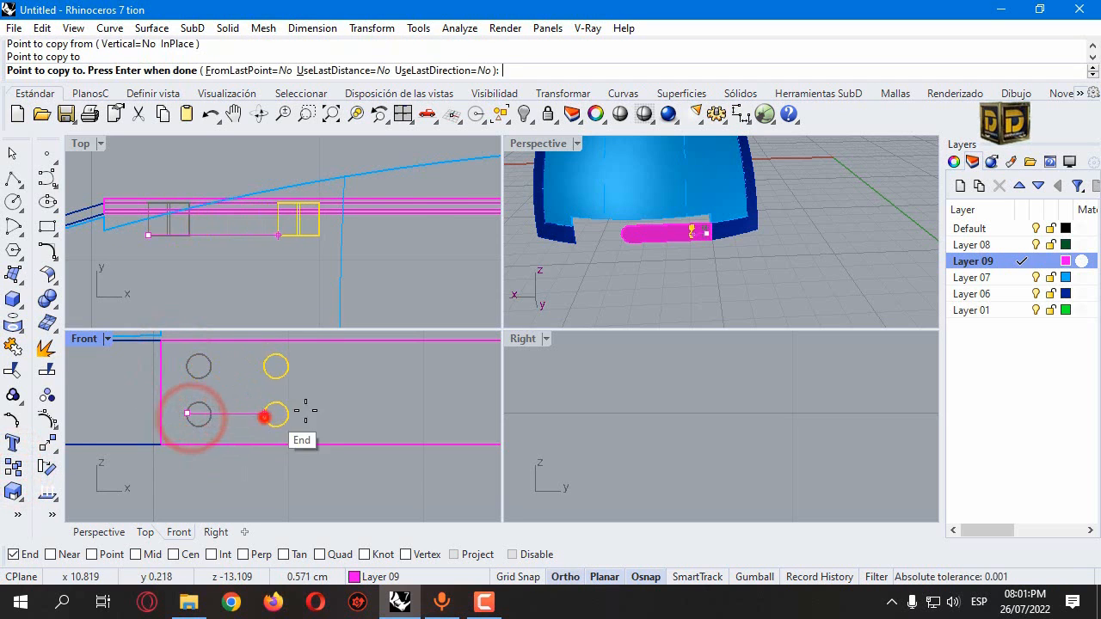
{"action": "scroll", "coordinate": [261, 409], "scroll_direction": "down", "scroll_amount": 3}
{"action": "left_click", "coordinate": [309, 412]}
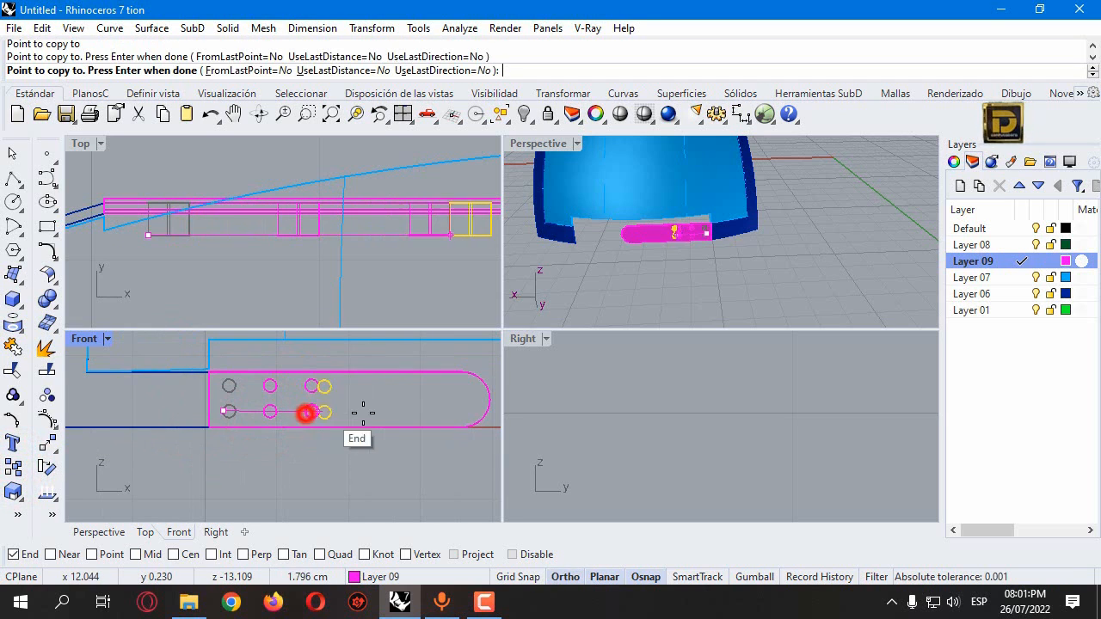
{"action": "left_click", "coordinate": [354, 412]}
{"action": "left_click", "coordinate": [398, 414]}
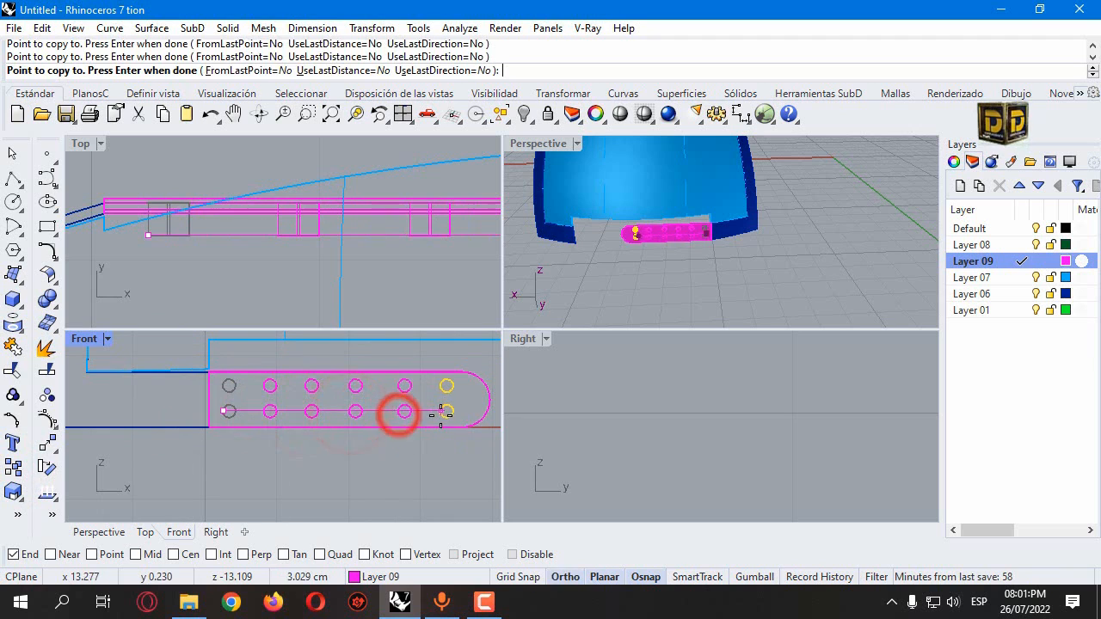
{"action": "left_click", "coordinate": [440, 413]}
{"action": "key", "text": "Return"}
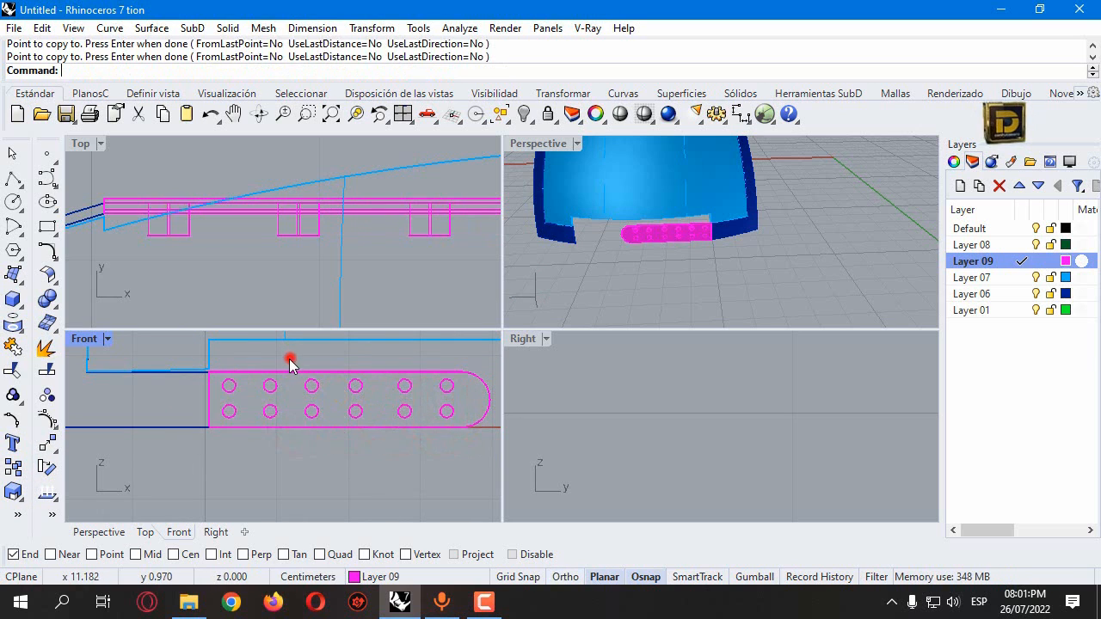
Step: Copy the strap body without its pins in the Top view, straight toward the cap's inside just past the pin ends
{"action": "left_click_drag", "start_coordinate": [290, 358], "coordinate": [225, 424]}
{"action": "left_click", "coordinate": [327, 370]}
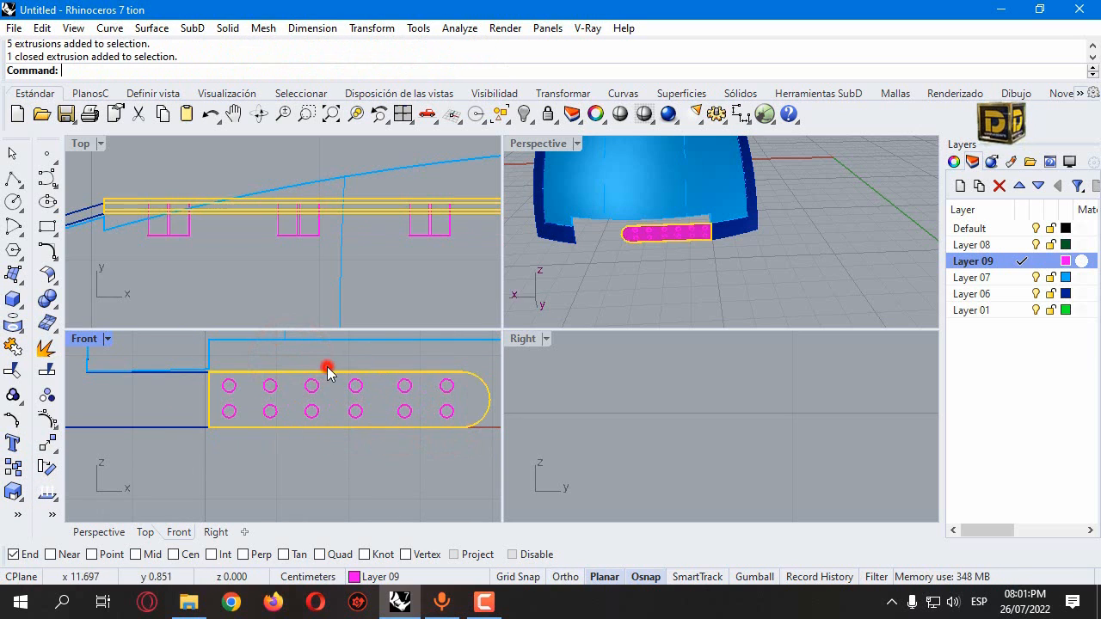
{"action": "left_click", "coordinate": [337, 428]}
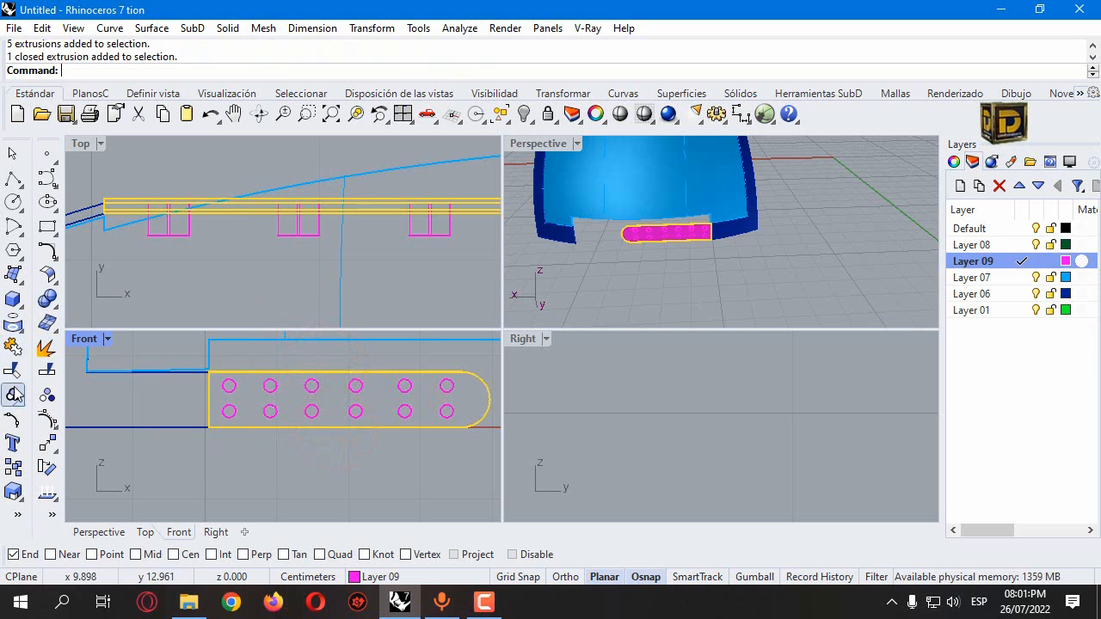
{"action": "left_click", "coordinate": [14, 467]}
{"action": "left_click", "coordinate": [282, 221]}
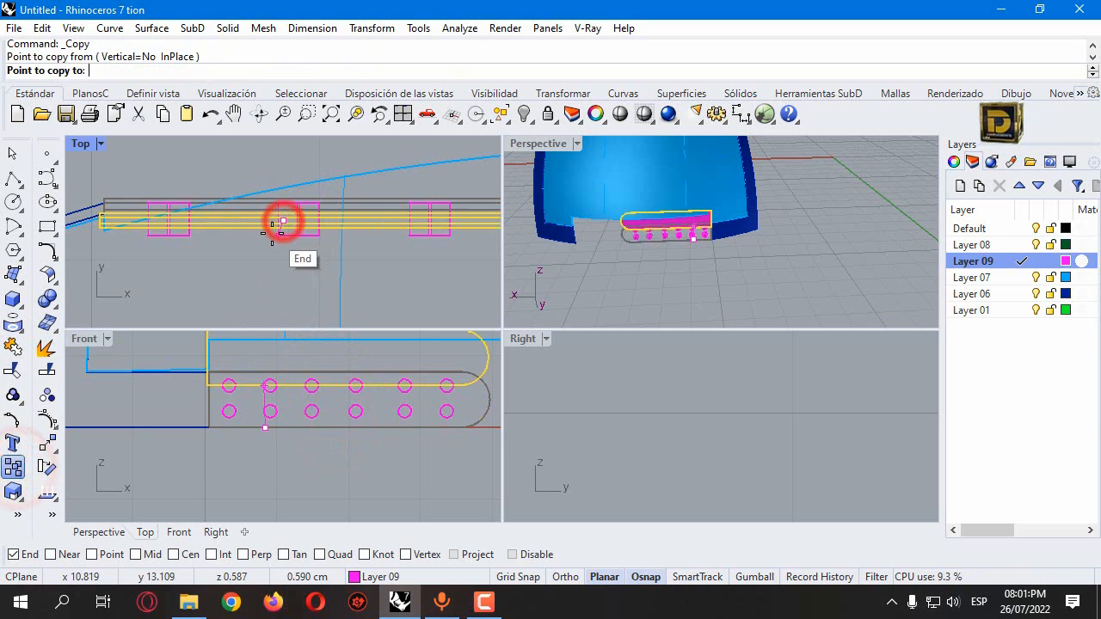
{"action": "left_click", "coordinate": [264, 254], "text": "shift"}
{"action": "right_click", "coordinate": [243, 282]}
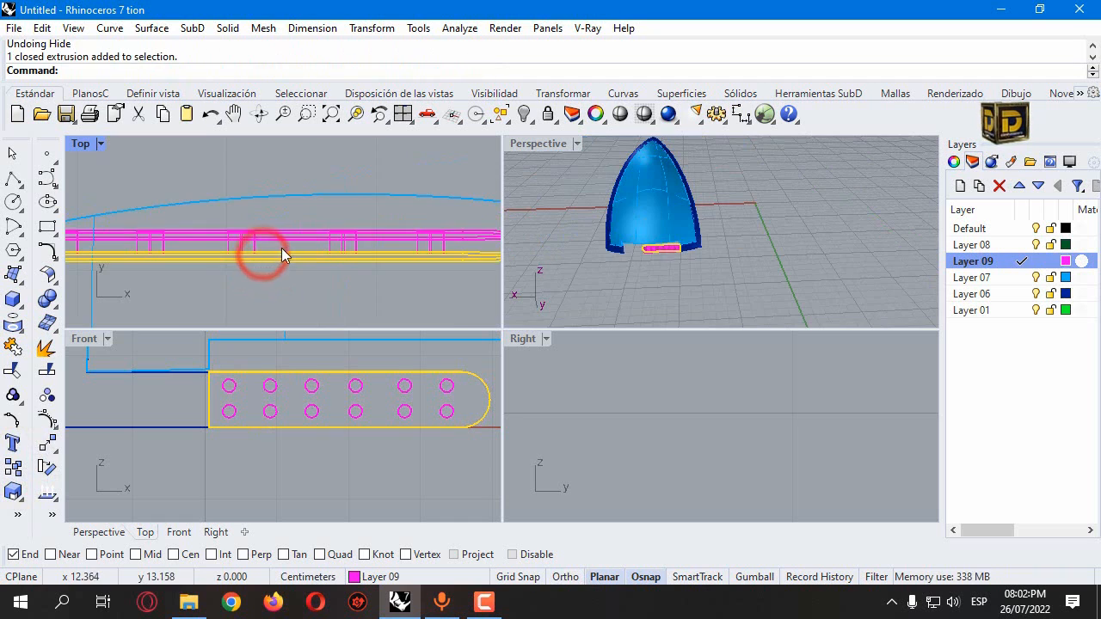
Step: Rotate the copied strap half a turn in the Top view about a point just below its rounded end
{"action": "scroll", "coordinate": [266, 237], "scroll_direction": "down", "scroll_amount": 5}
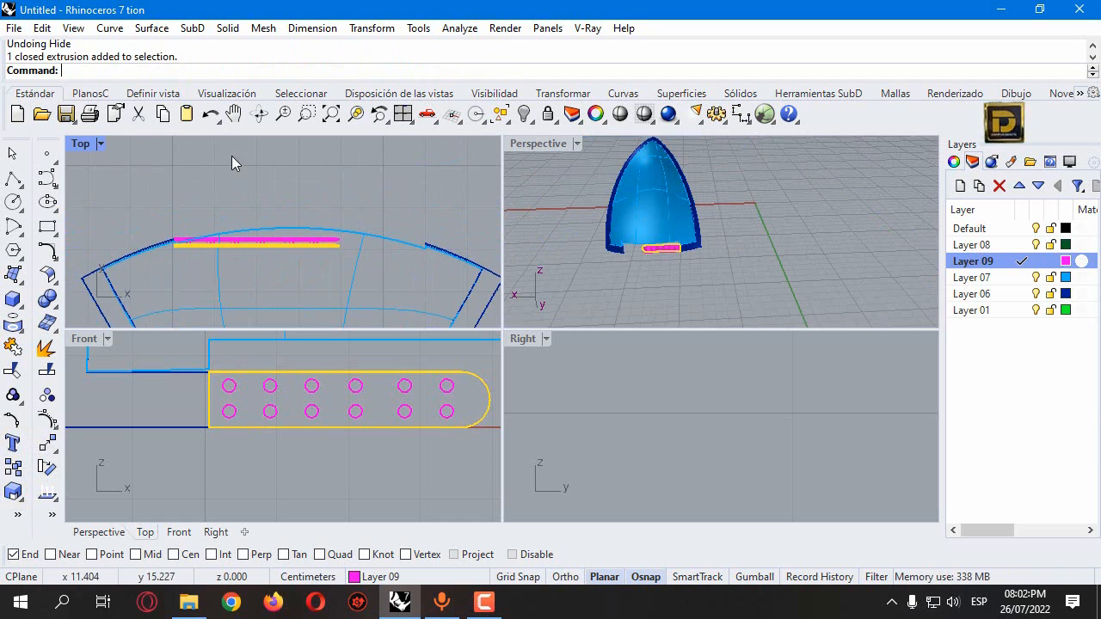
{"action": "left_click", "coordinate": [370, 28]}
{"action": "left_click", "coordinate": [392, 84]}
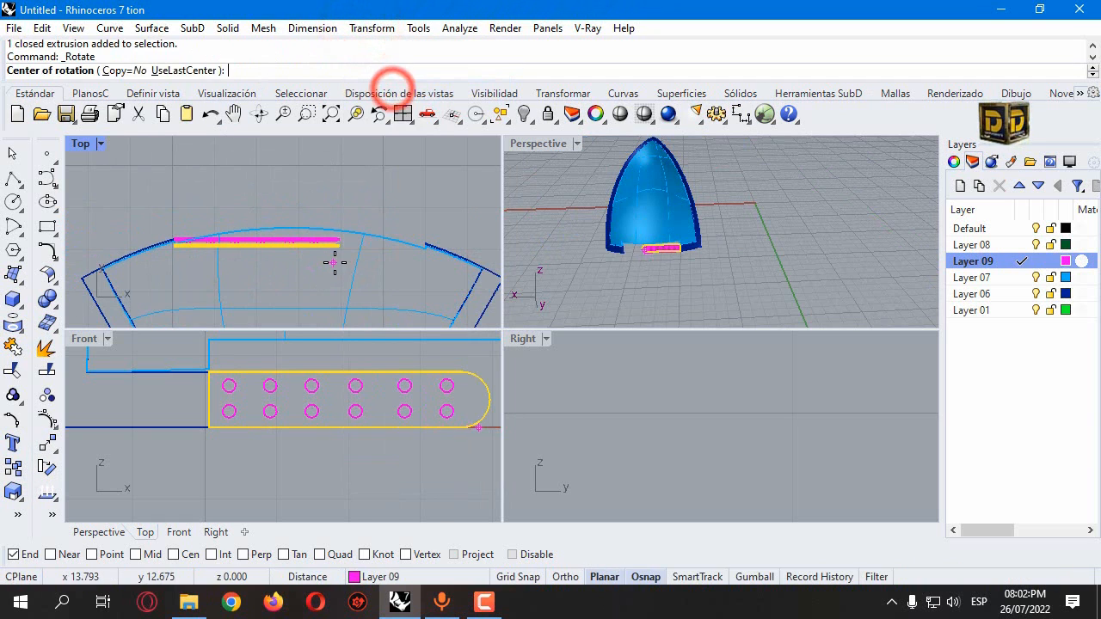
{"action": "left_click", "coordinate": [338, 260]}
{"action": "left_click", "coordinate": [159, 260]}
{"action": "left_click", "coordinate": [407, 226]}
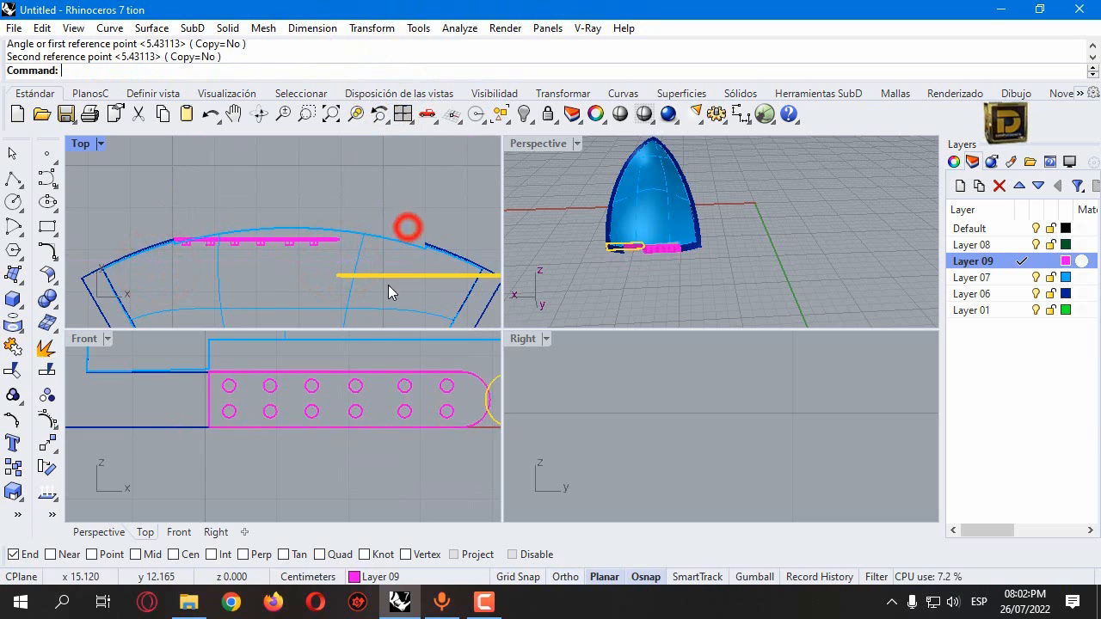
Step: Move the rotated strap in the Top view so its rounded end overlaps the pinned strap and the pins pass through its thickness
{"action": "left_click_drag", "start_coordinate": [398, 275], "coordinate": [329, 245]}
{"action": "scroll", "coordinate": [312, 238], "scroll_direction": "up", "scroll_amount": 8}
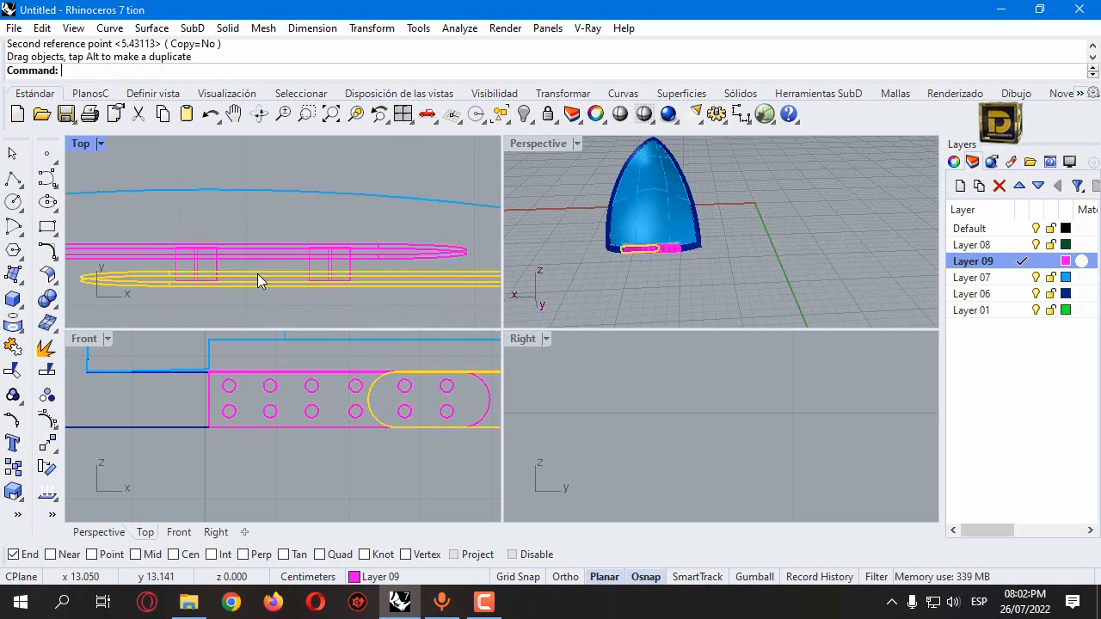
{"action": "mouse_move", "coordinate": [257, 273]}
{"action": "left_mouse_down", "text": "shift"}
{"action": "mouse_move", "coordinate": [260, 257]}
{"action": "mouse_move", "coordinate": [263, 271]}
{"action": "left_mouse_up", "text": "shift"}
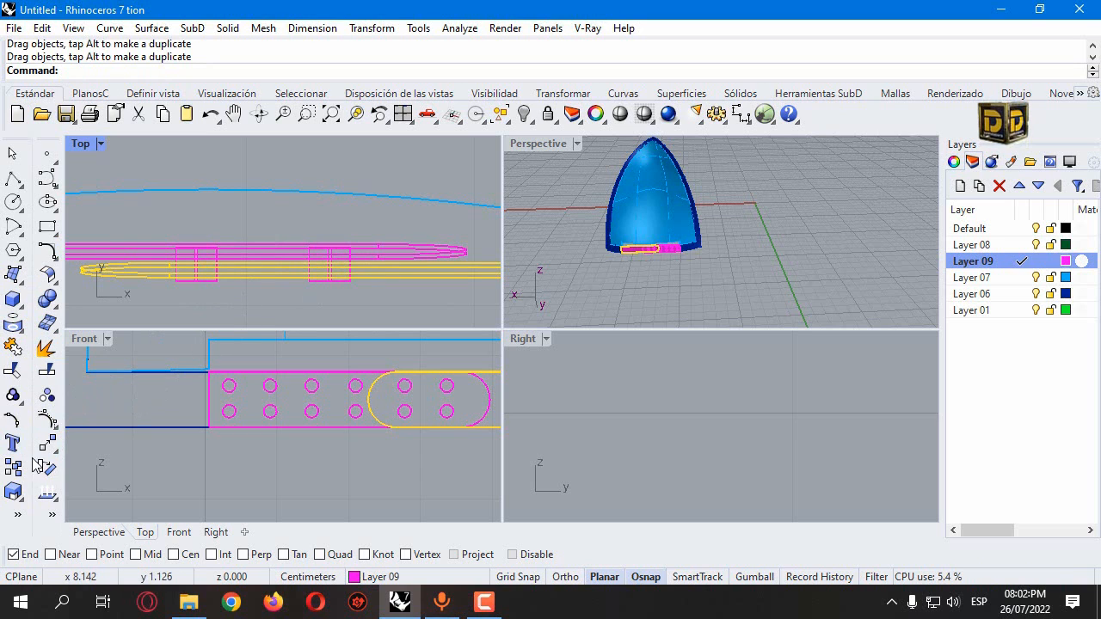
Step: Subtract the overlapping pins from the rounded end of the copied strap with a Boolean difference that keeps the pins (DeleteInput=No)
{"action": "left_click", "coordinate": [48, 301]}
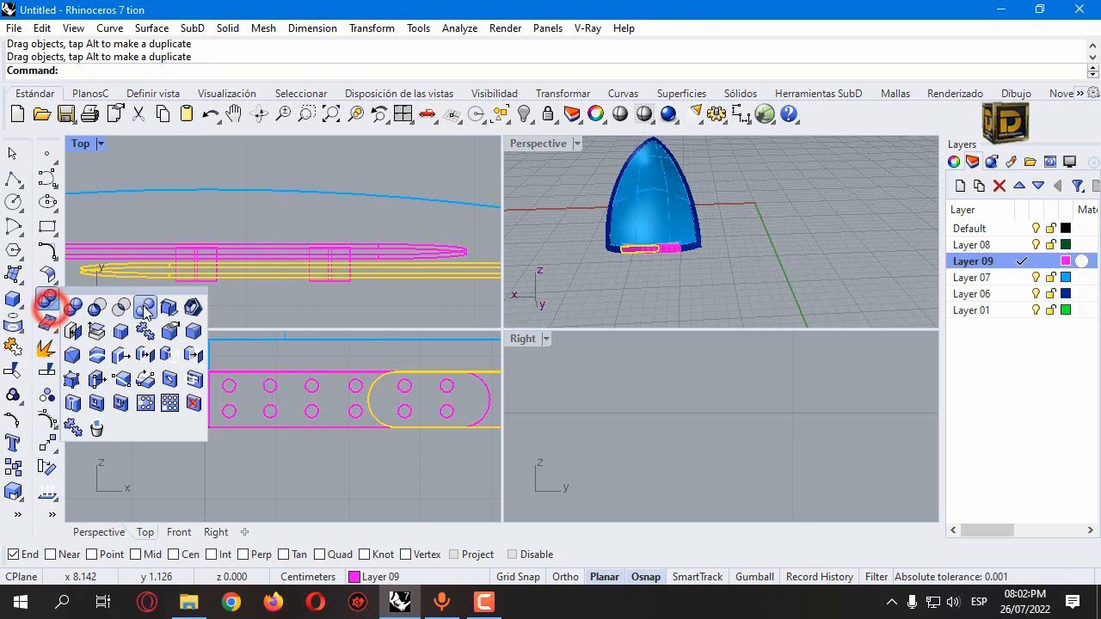
{"action": "left_click", "coordinate": [93, 301]}
{"action": "left_click", "coordinate": [198, 284]}
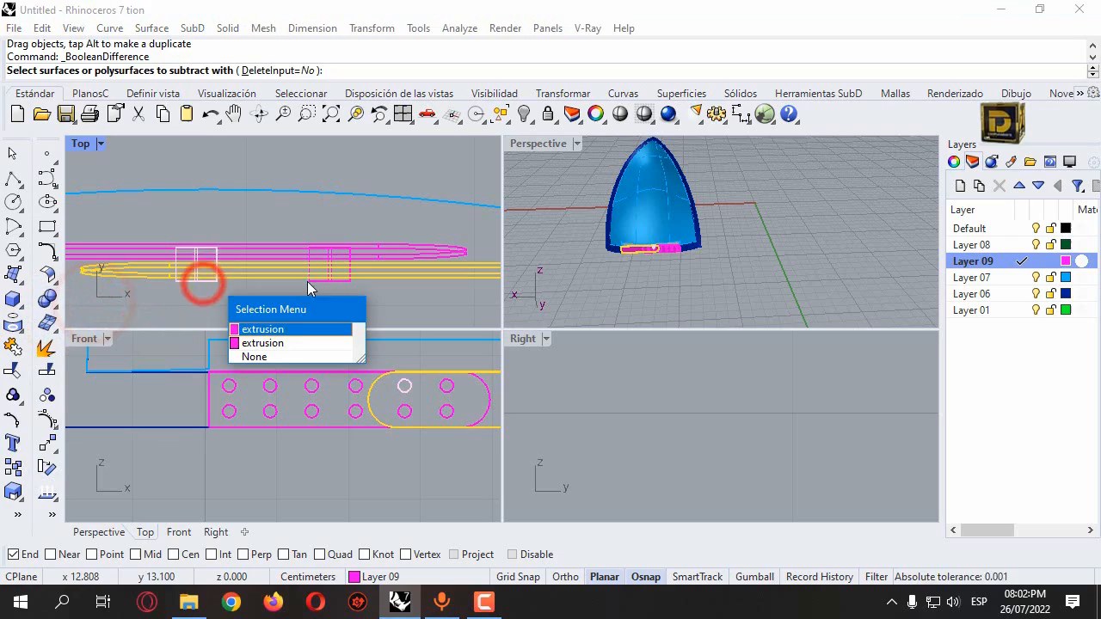
{"action": "left_click", "coordinate": [286, 335]}
{"action": "left_click", "coordinate": [447, 386]}
{"action": "left_click", "coordinate": [404, 411]}
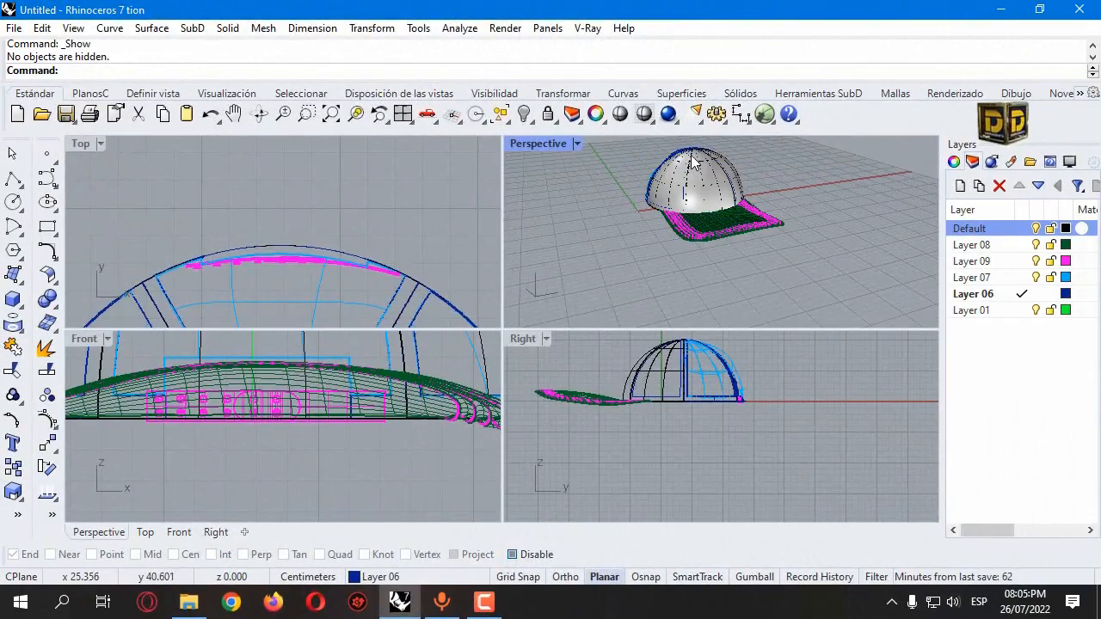
Step: Isolate the front crown panel above the visor, hiding every other object
{"action": "scroll", "coordinate": [693, 163], "scroll_direction": "up", "scroll_amount": 2}
{"action": "left_click", "coordinate": [697, 208]}
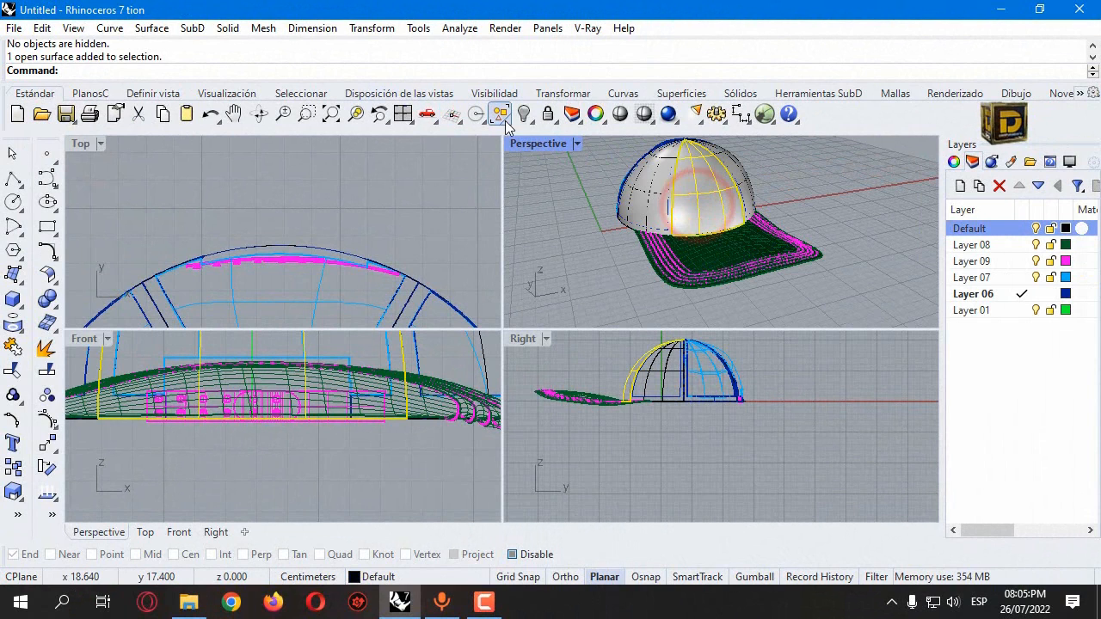
{"action": "left_click", "coordinate": [531, 121]}
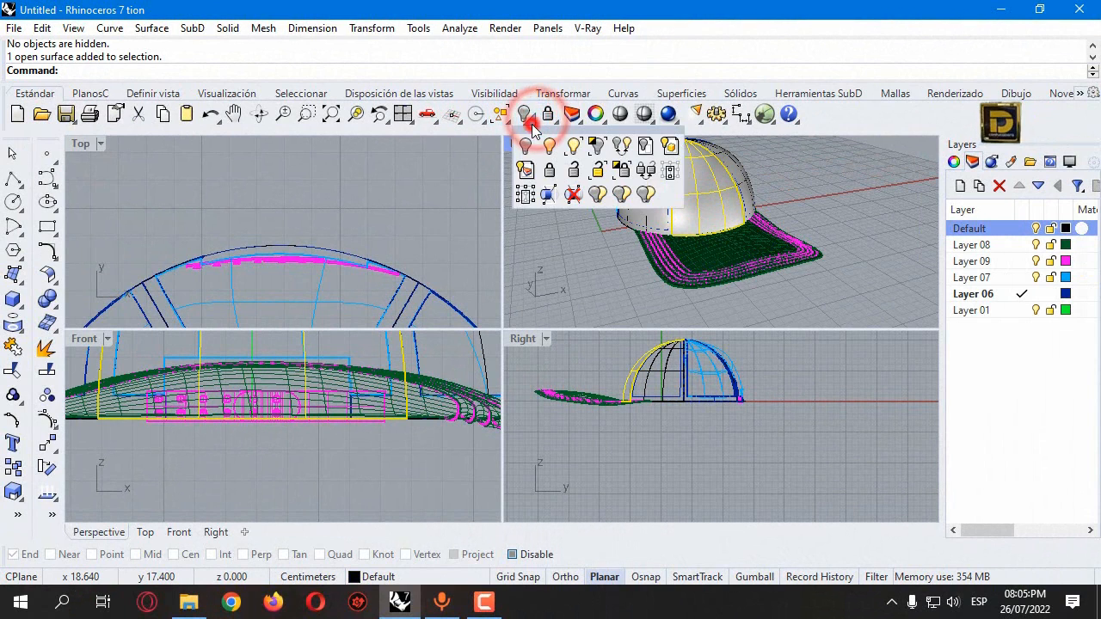
{"action": "left_click", "coordinate": [593, 141]}
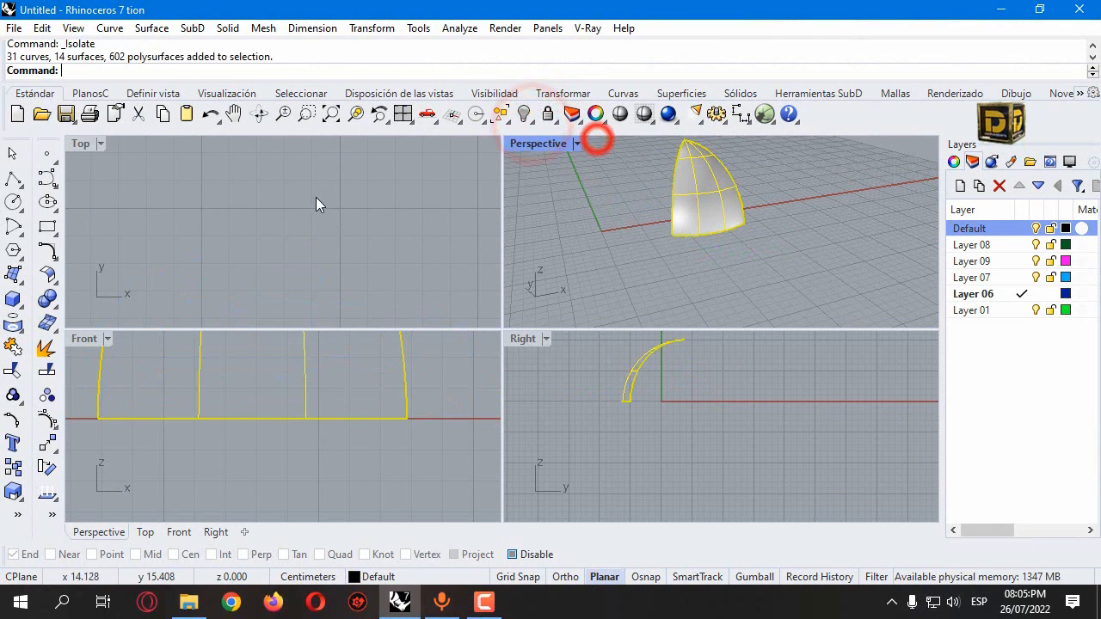
Step: Start a degree 3 control-point curve on the panel in the Front view, tracing a swoosh's lower edge from its hook to its upper tip
{"action": "left_click", "coordinate": [45, 180]}
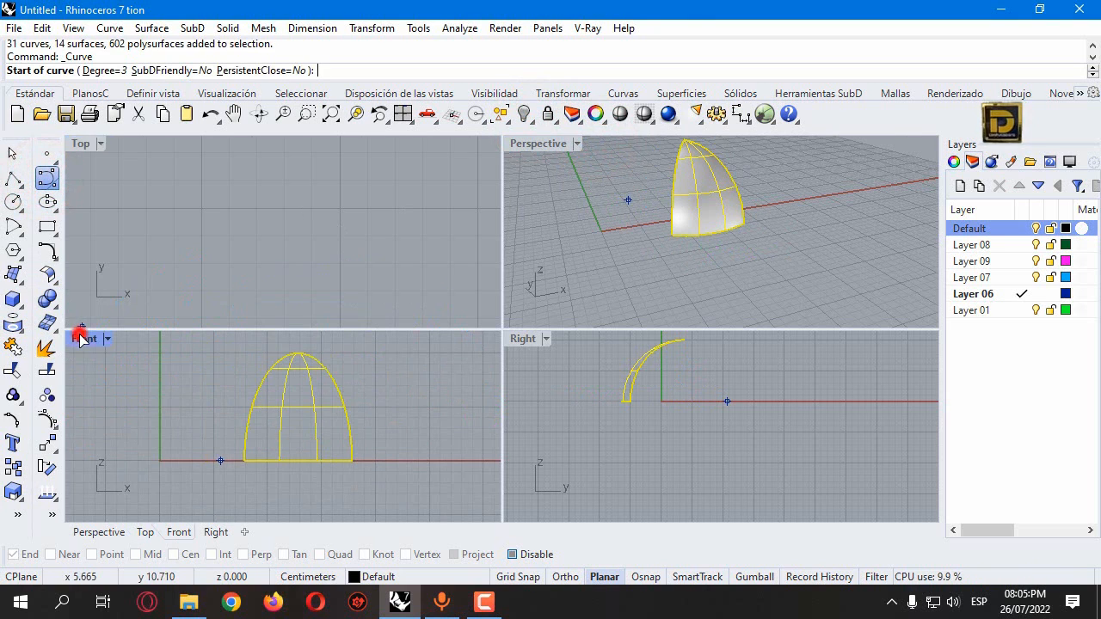
{"action": "double_click", "coordinate": [82, 337]}
{"action": "left_click", "coordinate": [475, 296]}
{"action": "left_click", "coordinate": [476, 325]}
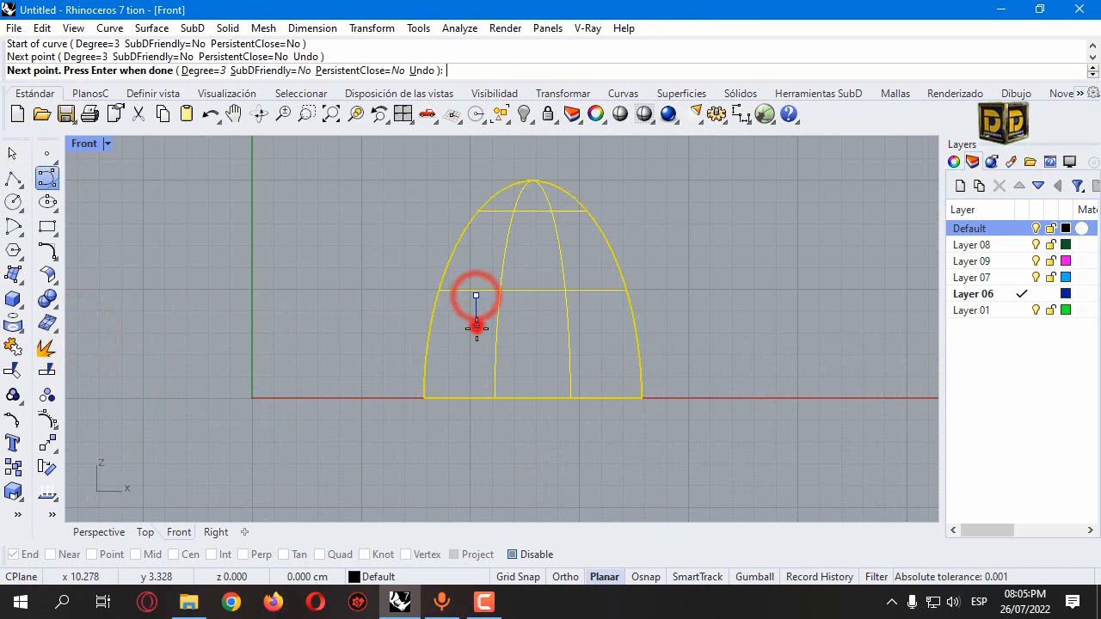
{"action": "left_click", "coordinate": [494, 340]}
{"action": "left_click", "coordinate": [523, 319]}
{"action": "left_click", "coordinate": [583, 244]}
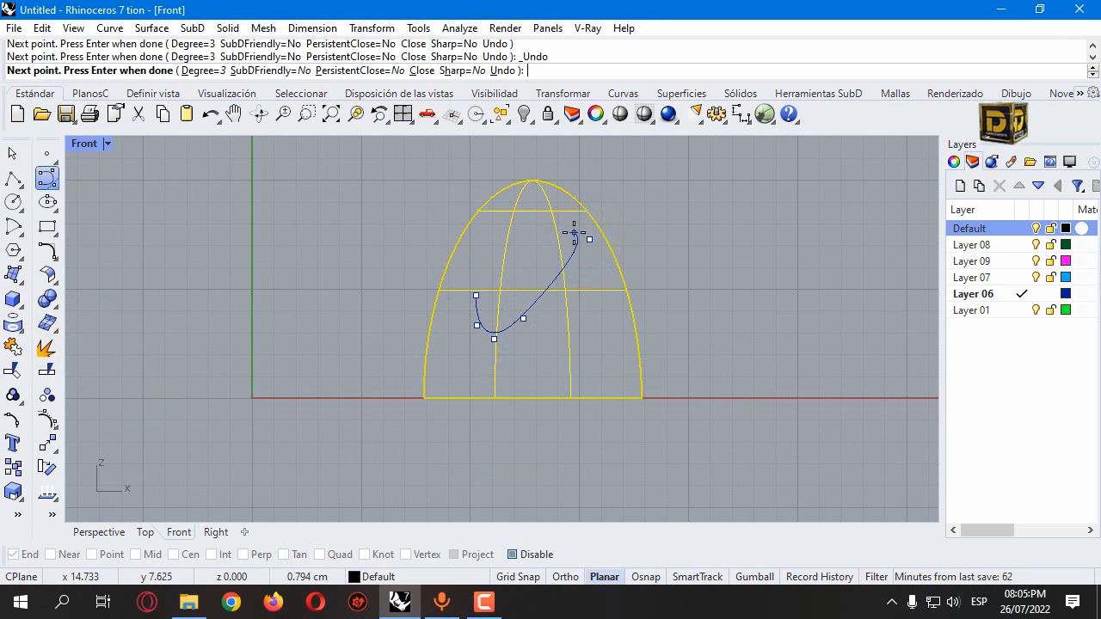
Step: Trace the swoosh's upper edge back to the hook and close the curve at its start point, about 5 cm wide overall
{"action": "scroll", "coordinate": [574, 232], "scroll_direction": "up", "scroll_amount": 4}
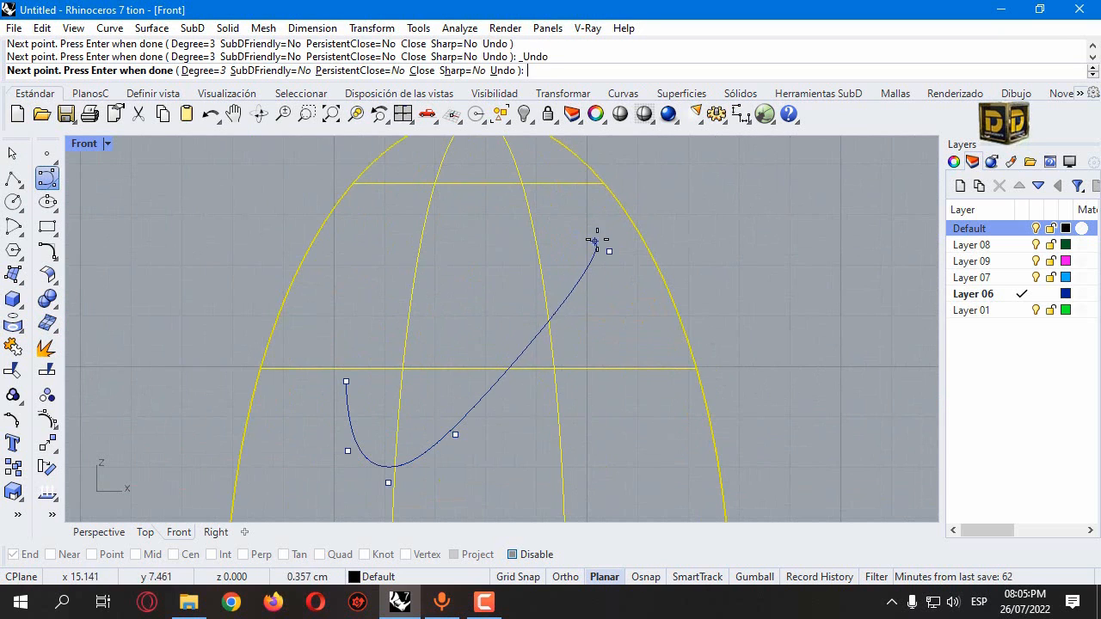
{"action": "left_click", "coordinate": [565, 274]}
{"action": "left_click", "coordinate": [467, 372]}
{"action": "left_click", "coordinate": [410, 405]}
{"action": "left_click", "coordinate": [385, 407]}
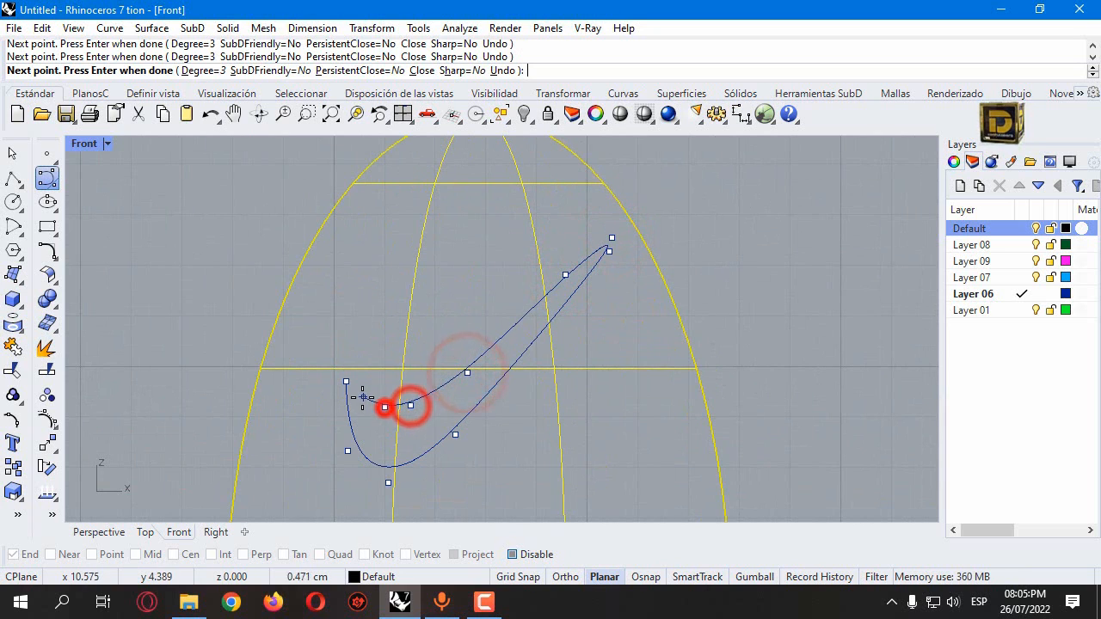
{"action": "left_click", "coordinate": [361, 396]}
{"action": "left_click", "coordinate": [362, 350]}
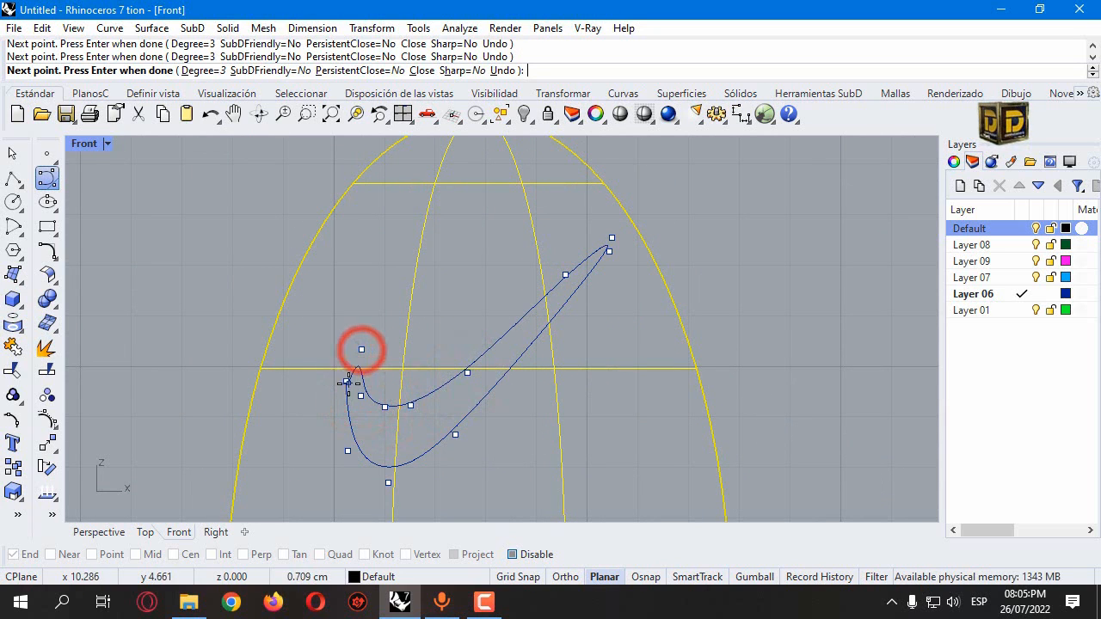
{"action": "left_click", "coordinate": [347, 383]}
Step: Duplicate the front crown panel in place and hide one of the two copies
{"action": "scroll", "coordinate": [223, 309], "scroll_direction": "down", "scroll_amount": 2}
{"action": "left_click", "coordinate": [286, 288]}
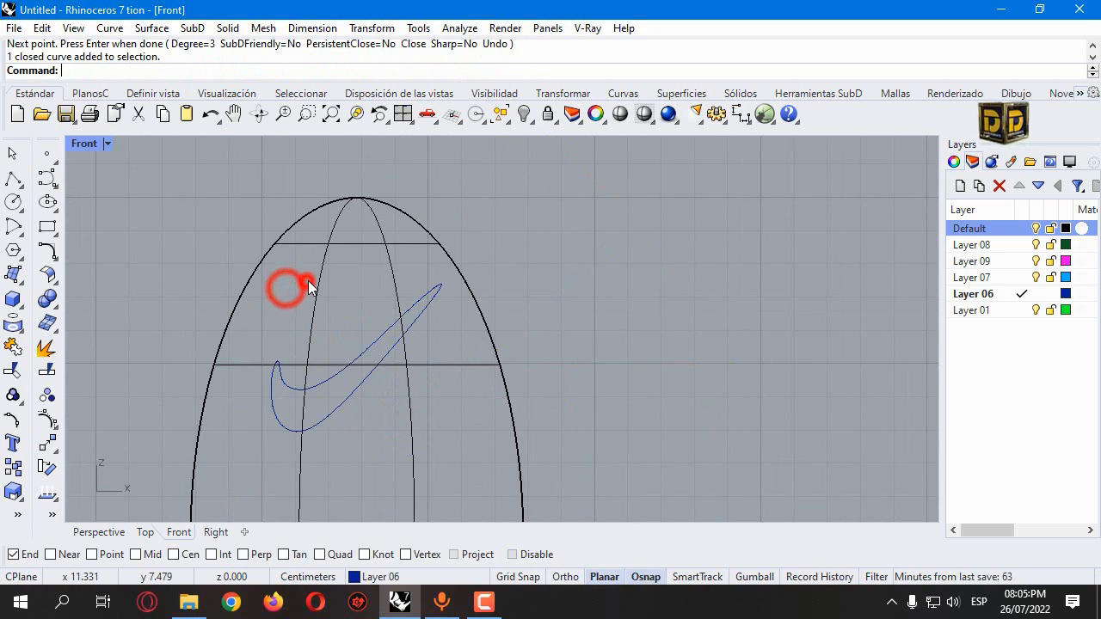
{"action": "left_click", "coordinate": [312, 286]}
{"action": "key", "text": "ctrl+c"}
{"action": "key", "text": "ctrl+v"}
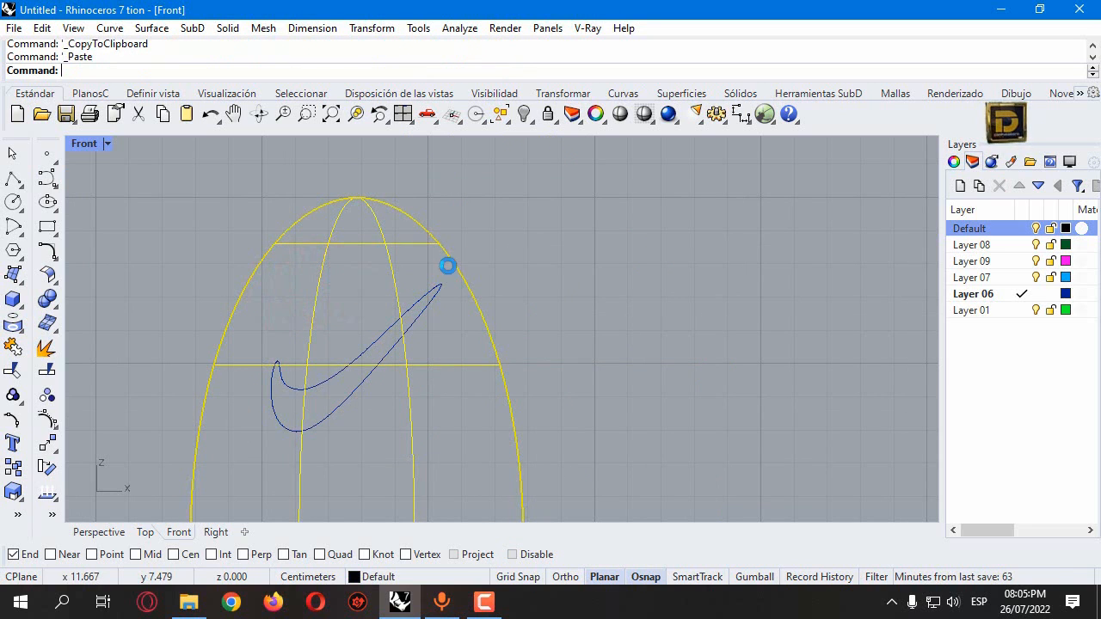
{"action": "left_click", "coordinate": [526, 115]}
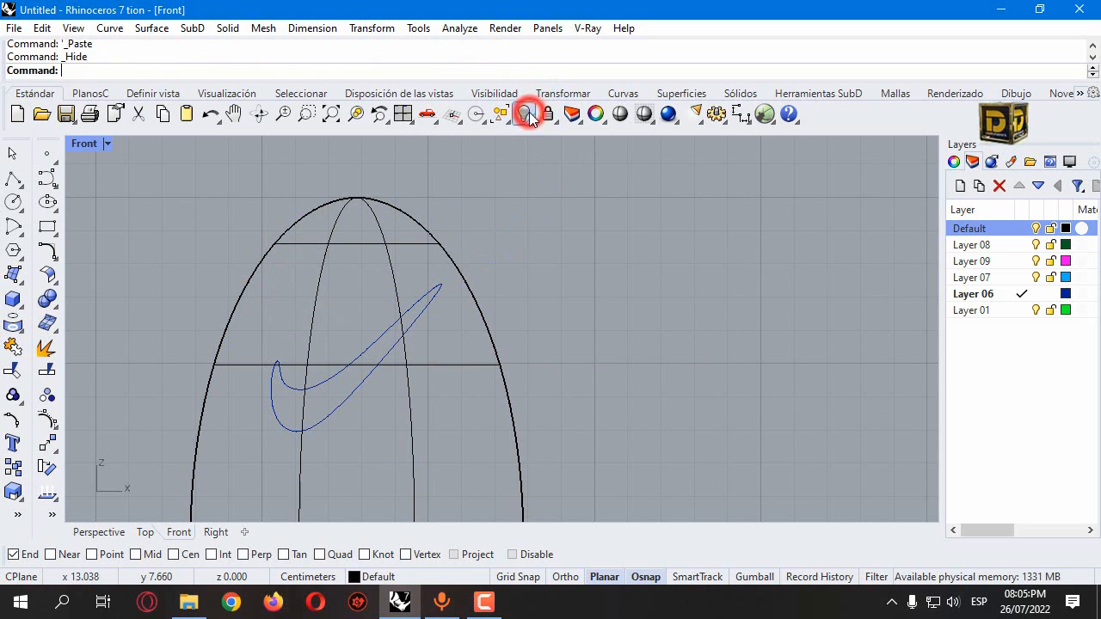
Step: Trim away the visible panel outside the swoosh curve in the Front view and delete the cutting curve
{"action": "left_click", "coordinate": [317, 387]}
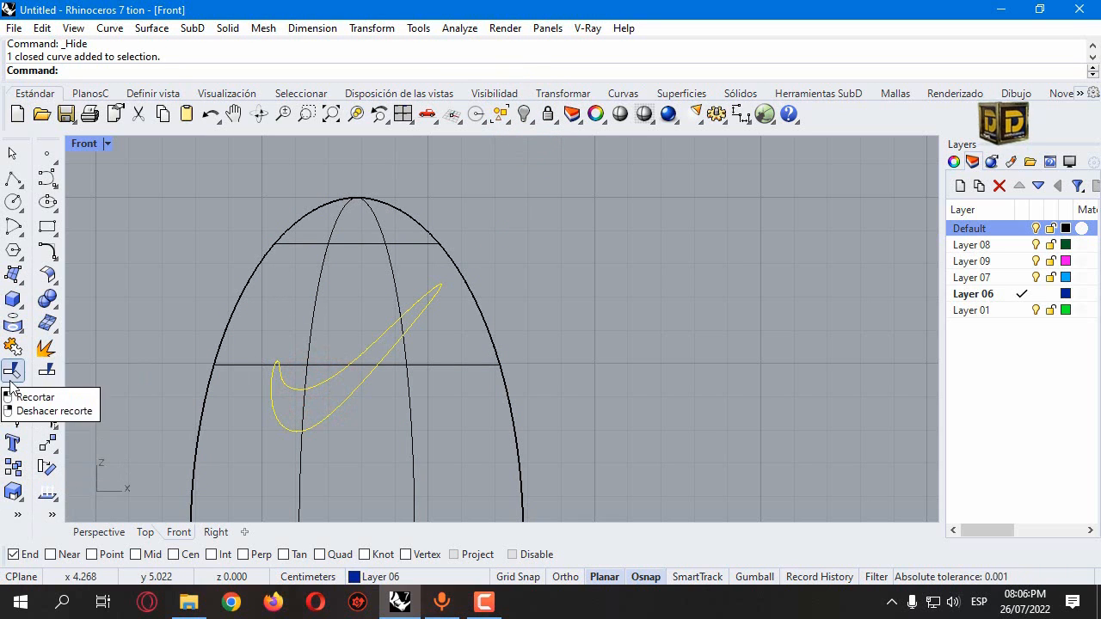
{"action": "left_click", "coordinate": [12, 370]}
{"action": "left_click", "coordinate": [318, 311]}
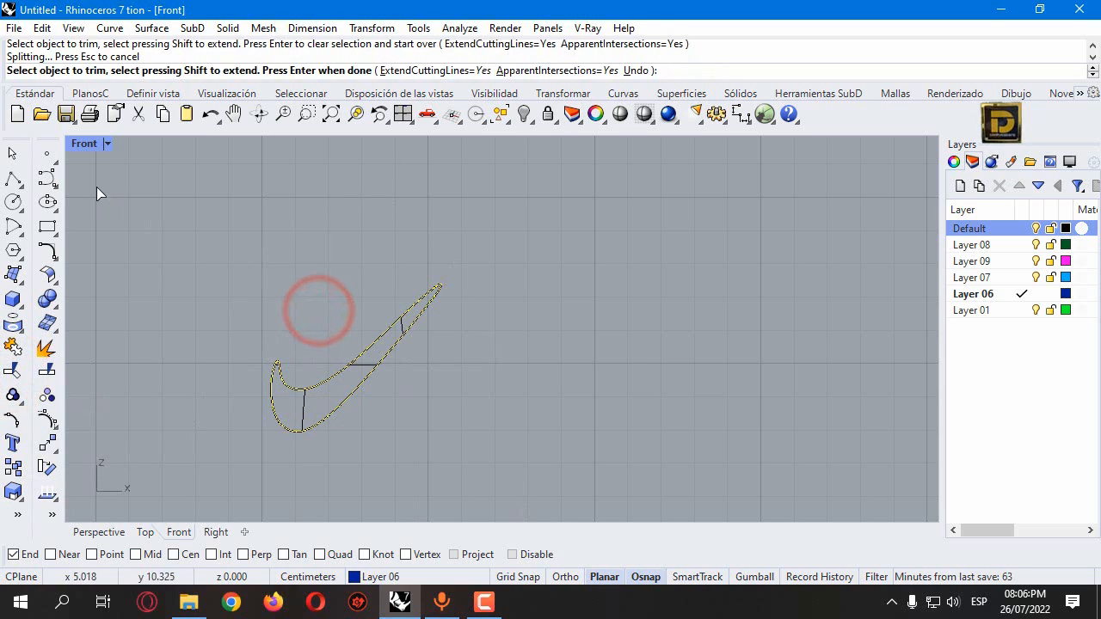
{"action": "double_click", "coordinate": [86, 144]}
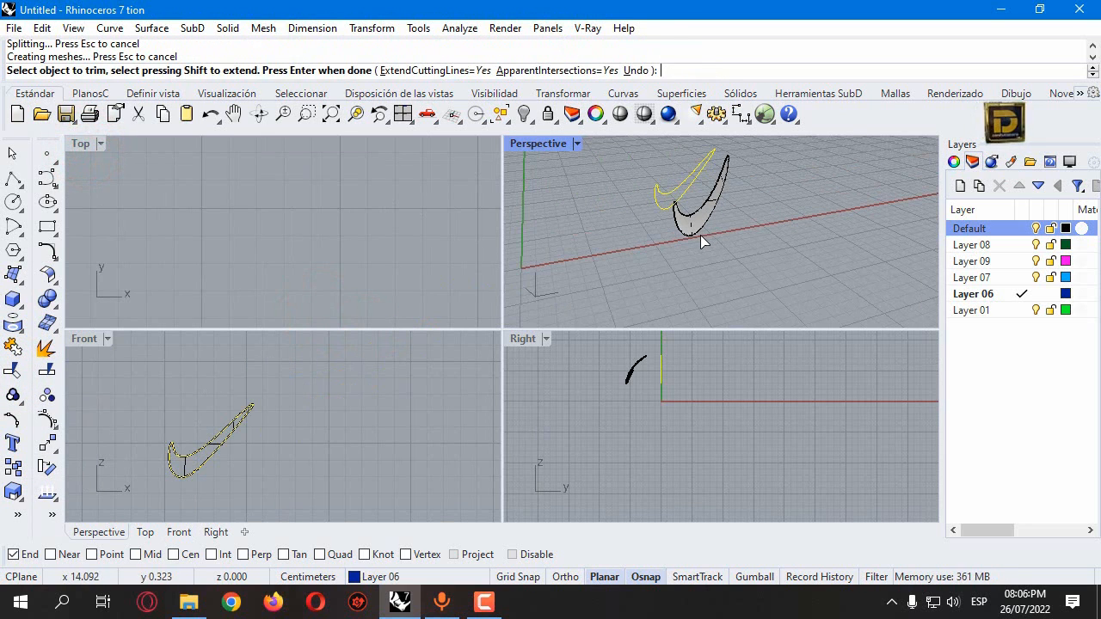
{"action": "key", "text": "Return"}
{"action": "left_click", "coordinate": [684, 186]}
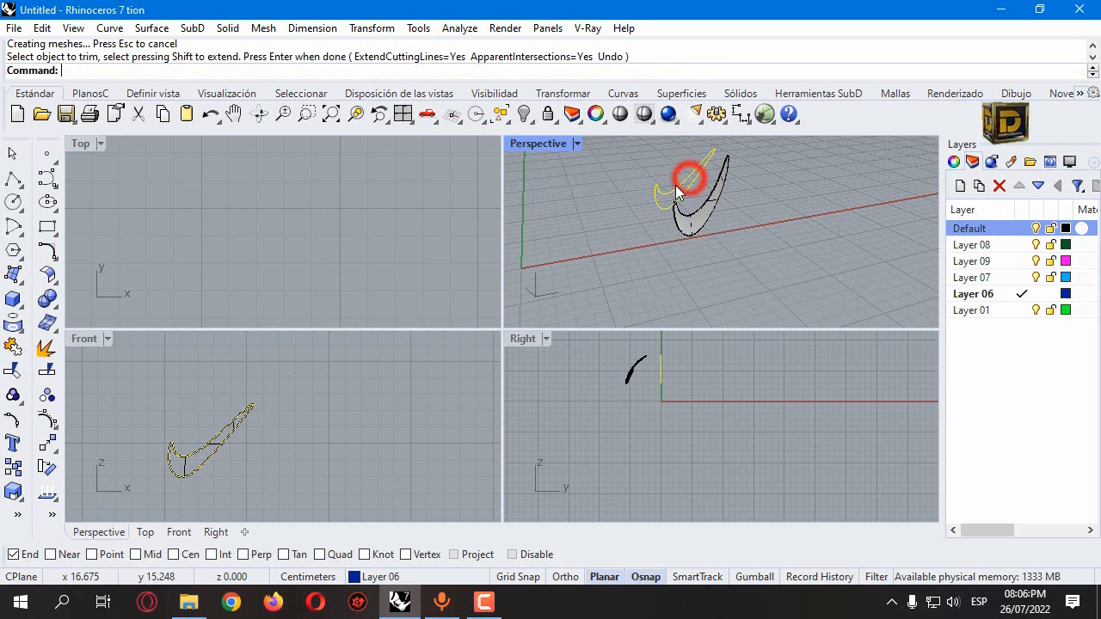
{"action": "key", "text": "Delete"}
Step: Create a new layer for the swoosh and set its colour to white
{"action": "left_click", "coordinate": [710, 221]}
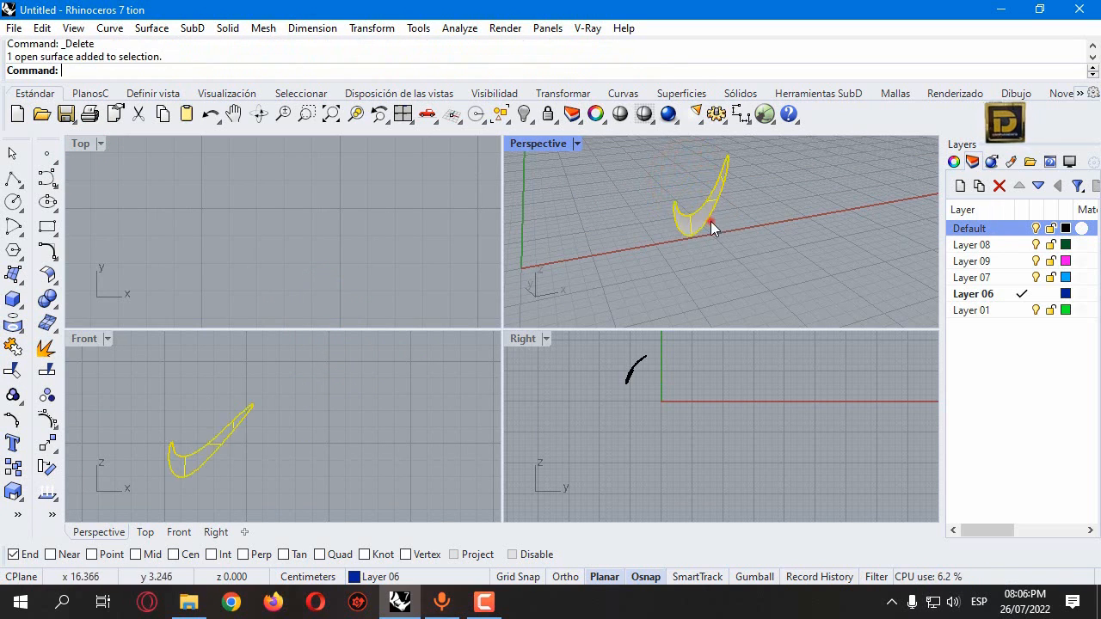
{"action": "left_click", "coordinate": [960, 186]}
{"action": "left_click", "coordinate": [1065, 244]}
{"action": "left_click_drag", "start_coordinate": [685, 287], "coordinate": [714, 249]}
{"action": "left_click", "coordinate": [624, 449]}
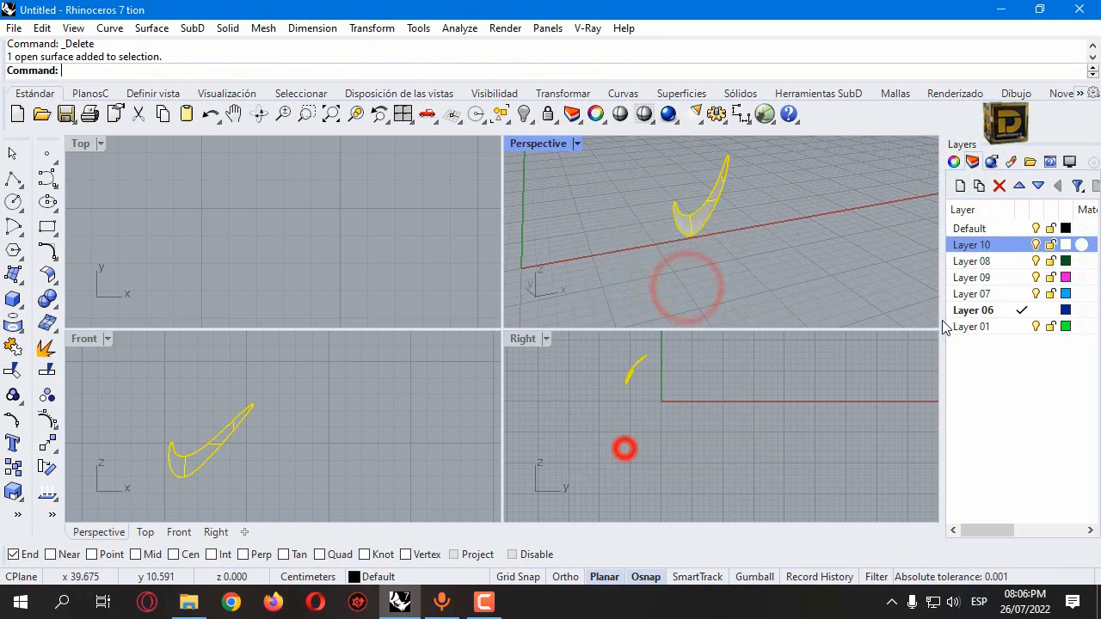
Step: Move the swoosh surface to the white Layer 10 and show all hidden objects again
{"action": "right_click", "coordinate": [1011, 253]}
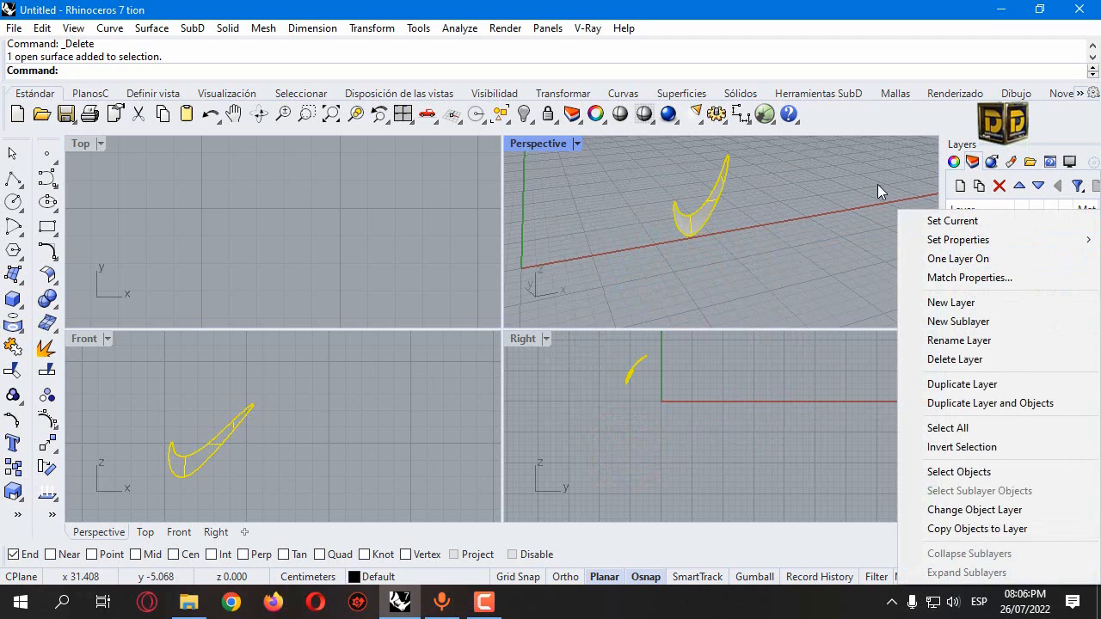
{"action": "left_click", "coordinate": [881, 173]}
{"action": "left_click", "coordinate": [682, 215]}
{"action": "right_click", "coordinate": [989, 261]}
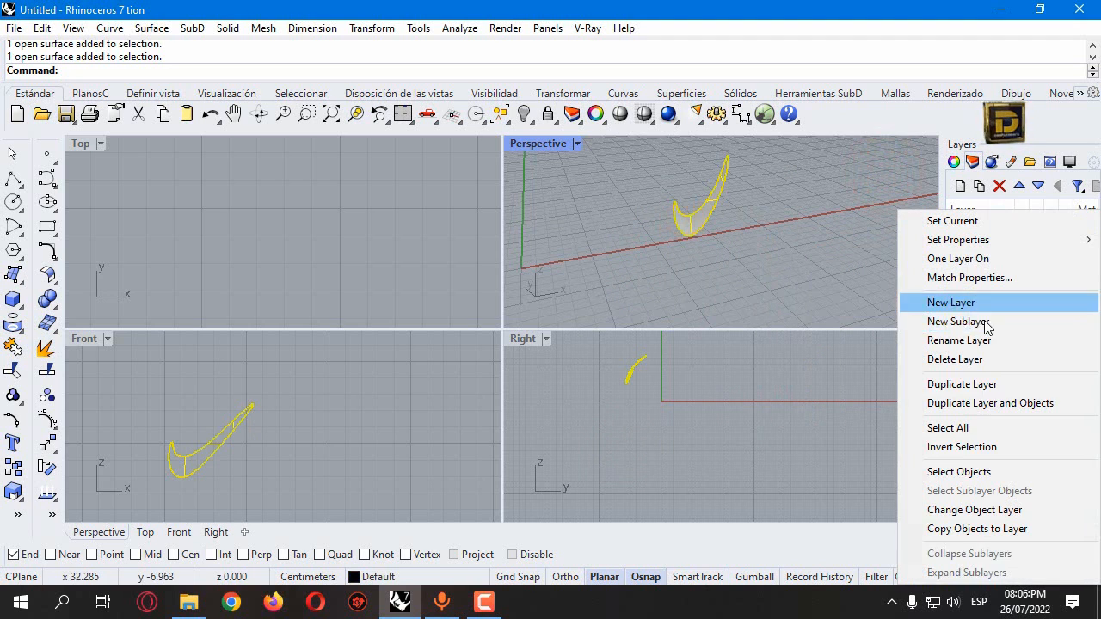
{"action": "left_click", "coordinate": [970, 511]}
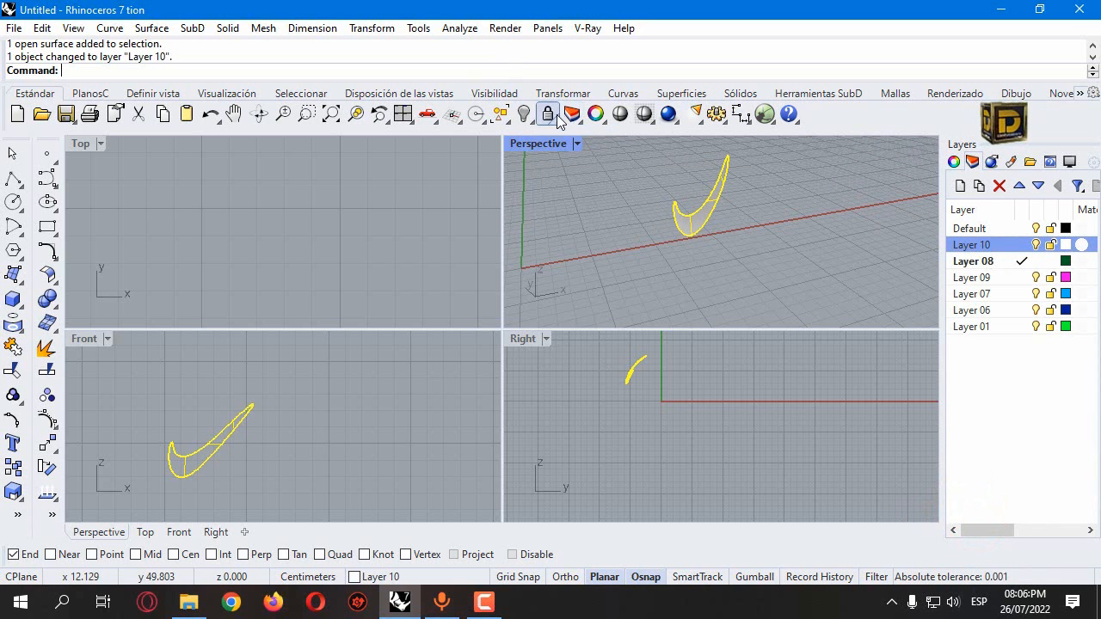
{"action": "right_click", "coordinate": [522, 116]}
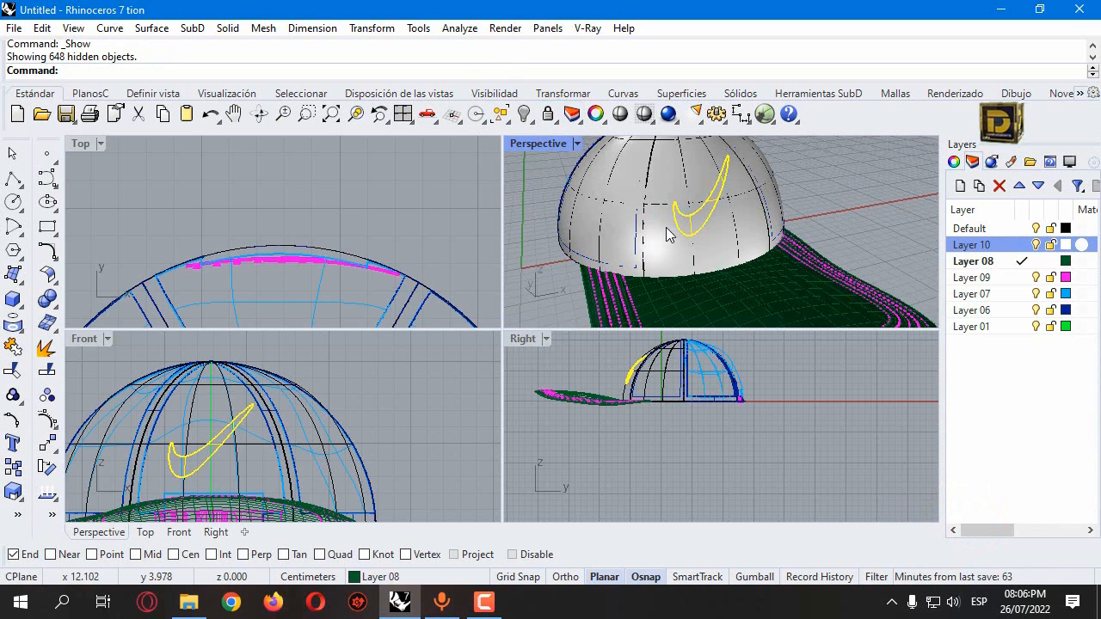
Step: Offset the swoosh surface 0.08 cm as a solid, with the offset direction flipped to point outward from the crown
{"action": "right_click_drag", "start_coordinate": [667, 235], "coordinate": [684, 232]}
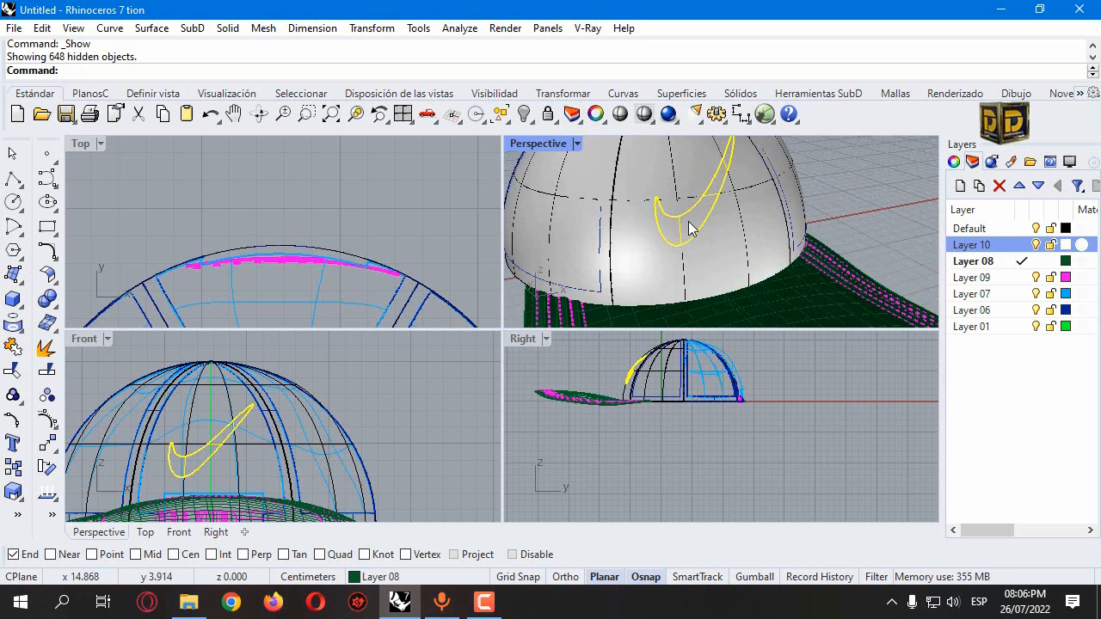
{"action": "left_click", "coordinate": [688, 228]}
{"action": "left_click", "coordinate": [726, 268]}
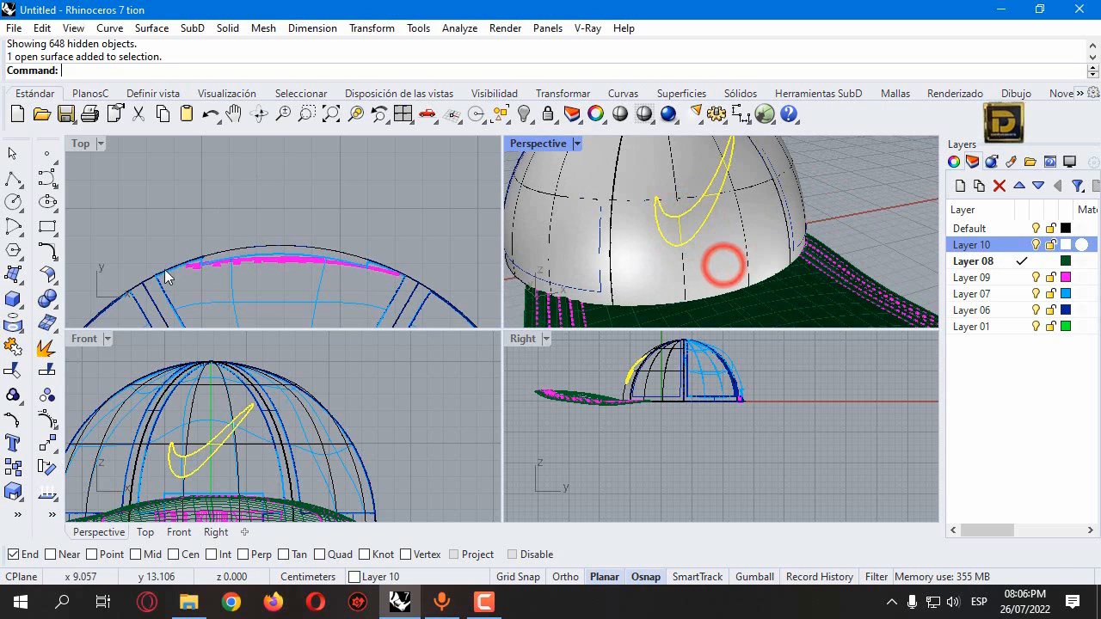
{"action": "left_click", "coordinate": [53, 277]}
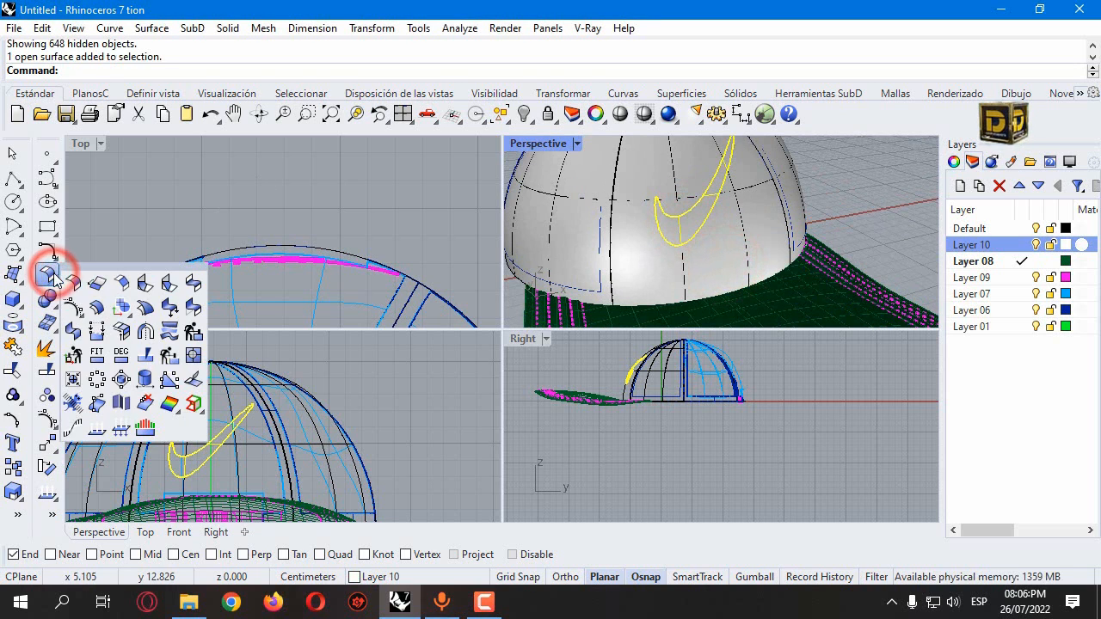
{"action": "left_click", "coordinate": [94, 301]}
{"action": "left_click", "coordinate": [754, 70]}
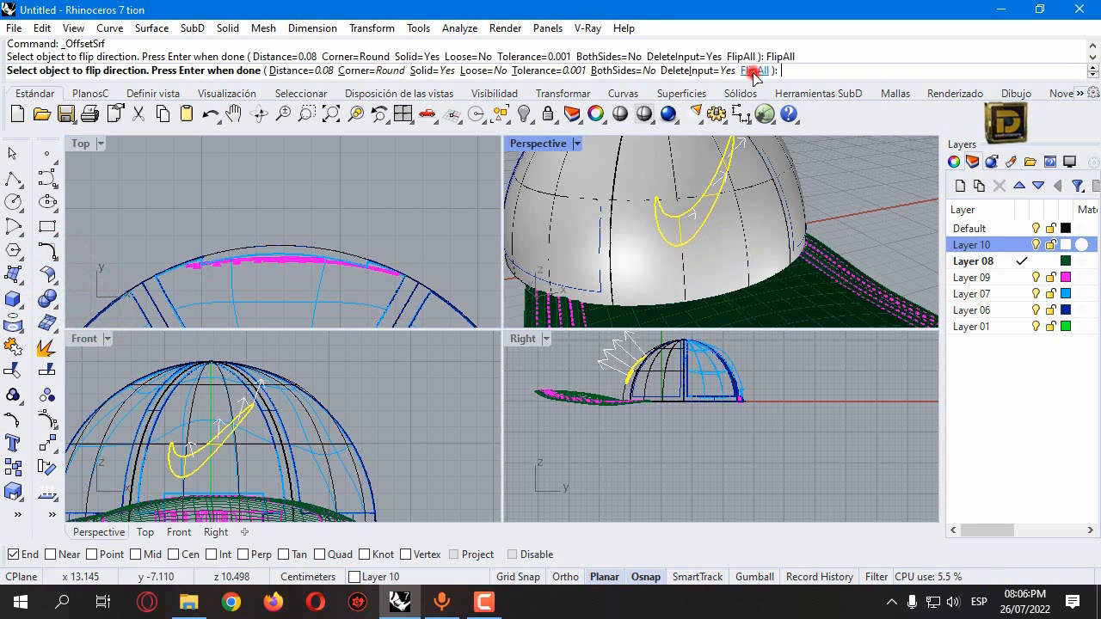
{"action": "right_click", "coordinate": [860, 225]}
{"action": "right_click_drag", "start_coordinate": [570, 217], "coordinate": [653, 227]}
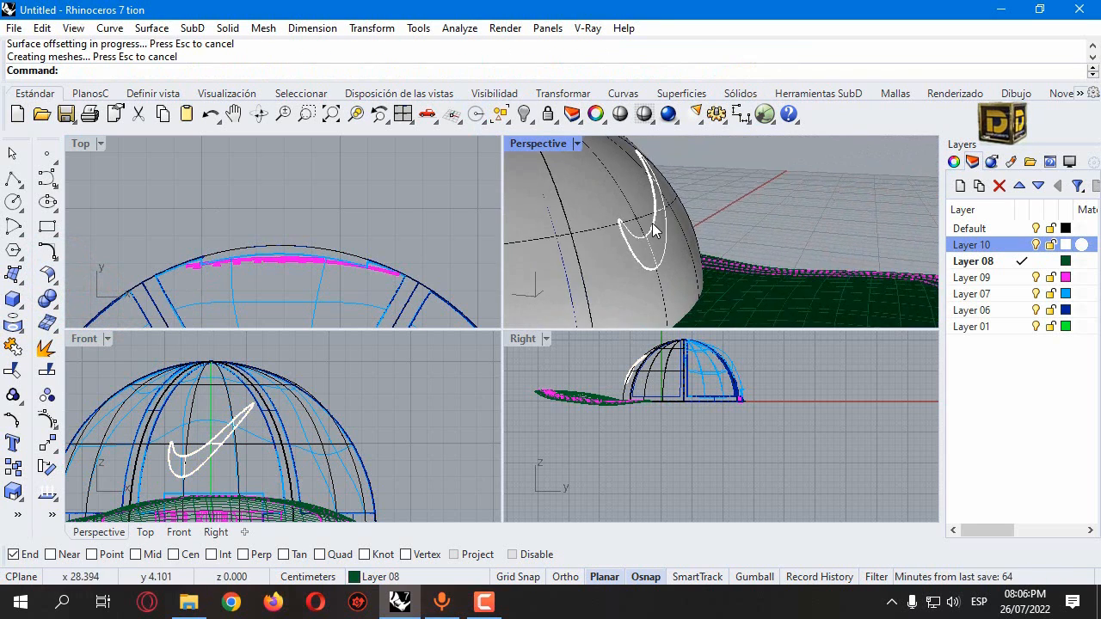
{"action": "scroll", "coordinate": [654, 227], "scroll_direction": "up", "scroll_amount": 3}
{"action": "scroll", "coordinate": [680, 214], "scroll_direction": "down", "scroll_amount": 5}
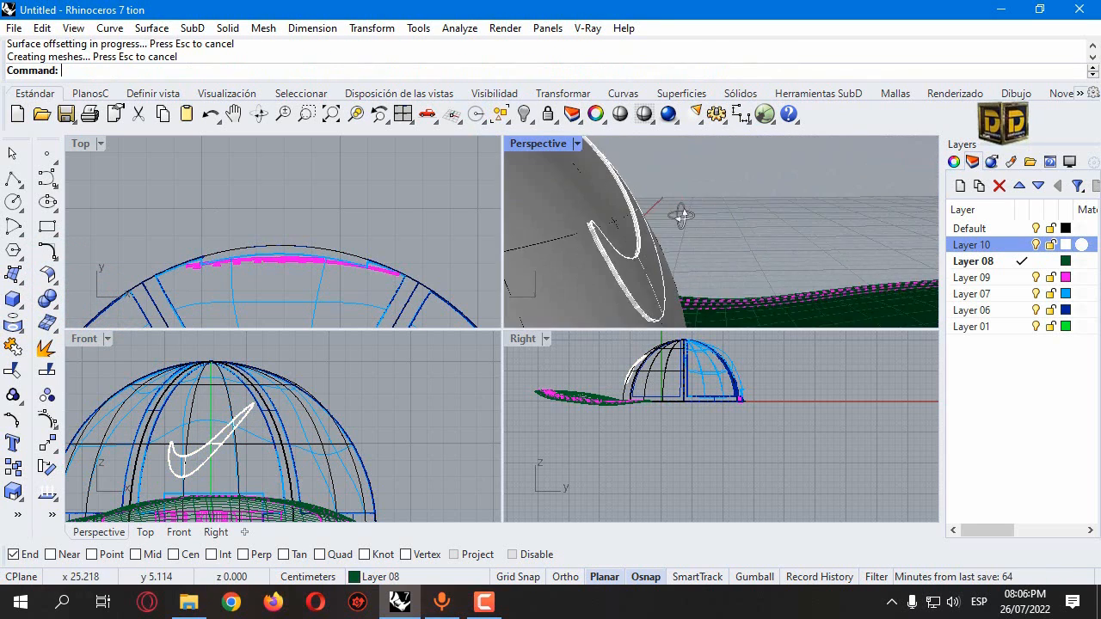
Step: Join the grey crown panels into one polysurface and select it in the maximized Perspective view
{"action": "double_click", "coordinate": [539, 144]}
{"action": "scroll", "coordinate": [624, 271], "scroll_direction": "down", "scroll_amount": 6}
{"action": "left_click", "coordinate": [12, 346]}
{"action": "right_click_drag", "start_coordinate": [627, 283], "coordinate": [413, 293]}
{"action": "left_click", "coordinate": [211, 295]}
{"action": "left_click", "coordinate": [352, 267]}
{"action": "left_click", "coordinate": [416, 274]}
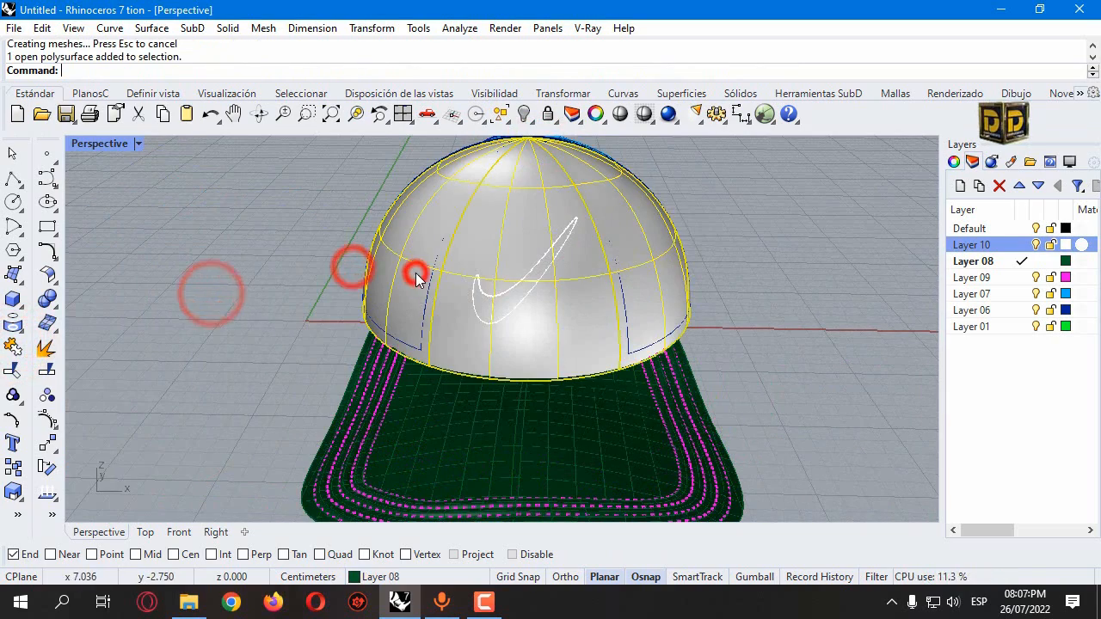
Step: Hide the magenta Layer 09 and isolate the green visor polysurface
{"action": "left_click", "coordinate": [281, 265]}
{"action": "left_click", "coordinate": [503, 361]}
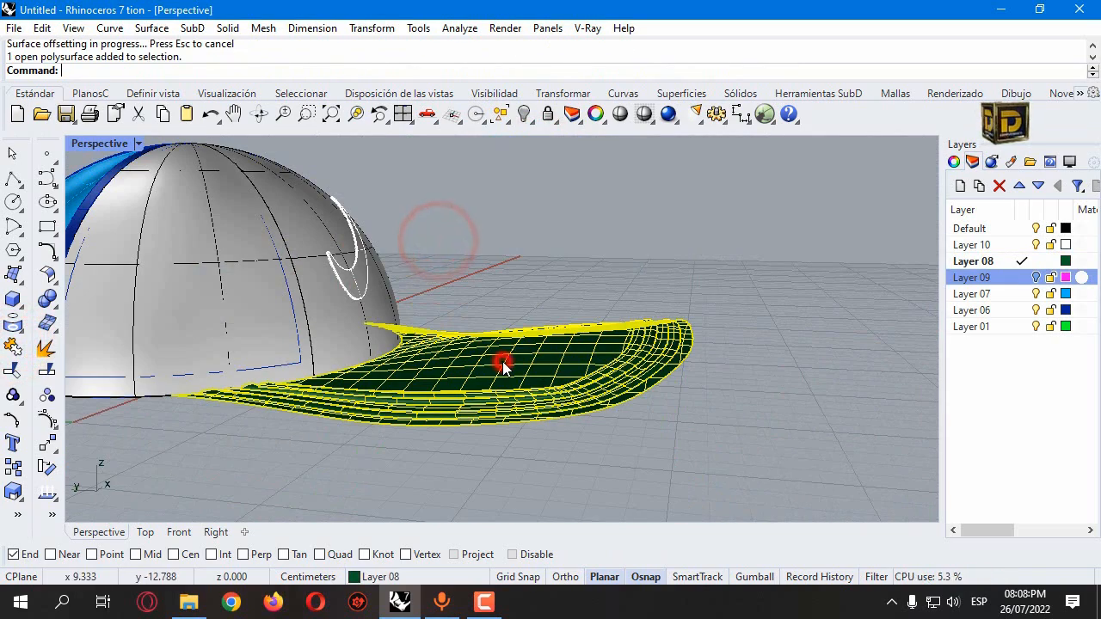
{"action": "left_click", "coordinate": [526, 114]}
{"action": "left_click", "coordinate": [595, 141]}
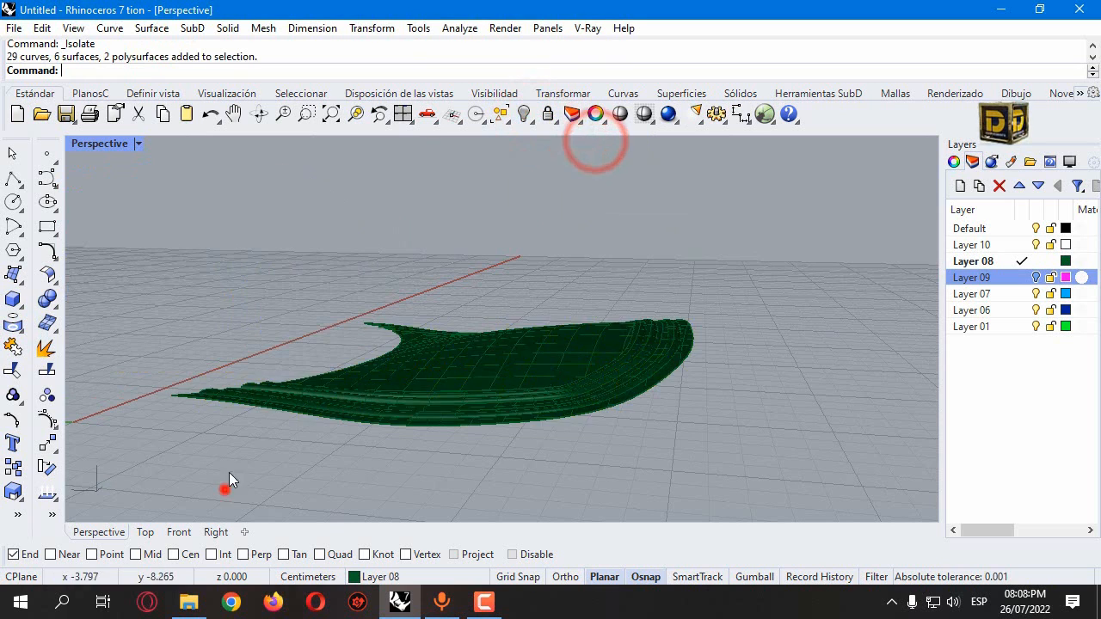
Step: Copy the visor polysurface 0.1 cm straight down in the Right view
{"action": "right_click_drag", "start_coordinate": [284, 443], "coordinate": [404, 319]}
{"action": "double_click", "coordinate": [99, 143]}
{"action": "left_click", "coordinate": [529, 391]}
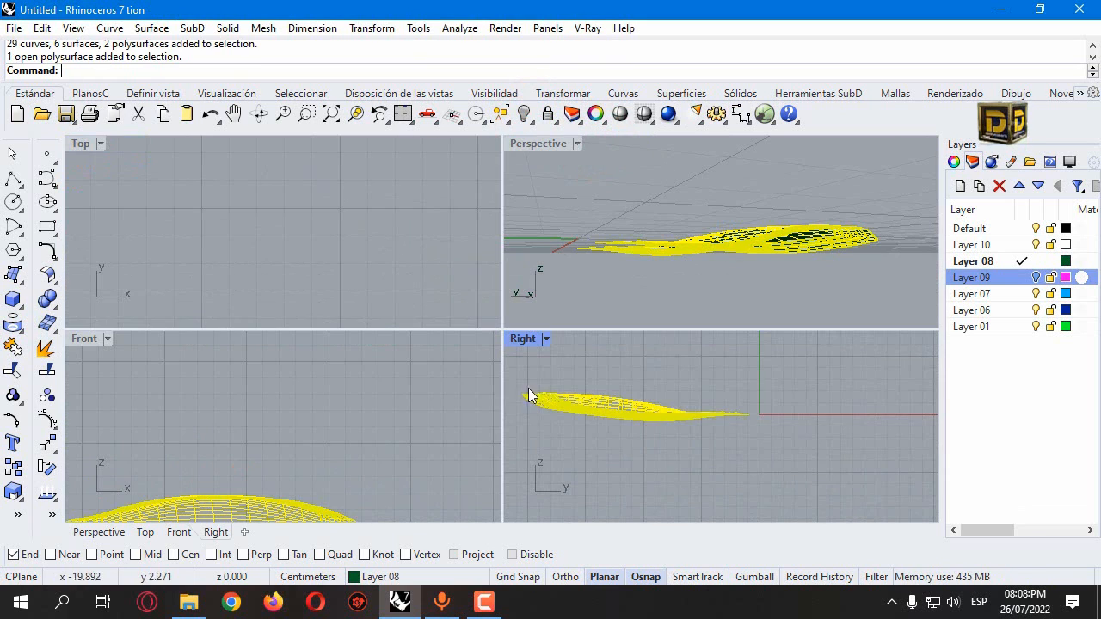
{"action": "left_click", "coordinate": [13, 467]}
{"action": "scroll", "coordinate": [675, 211], "scroll_direction": "up", "scroll_amount": 5}
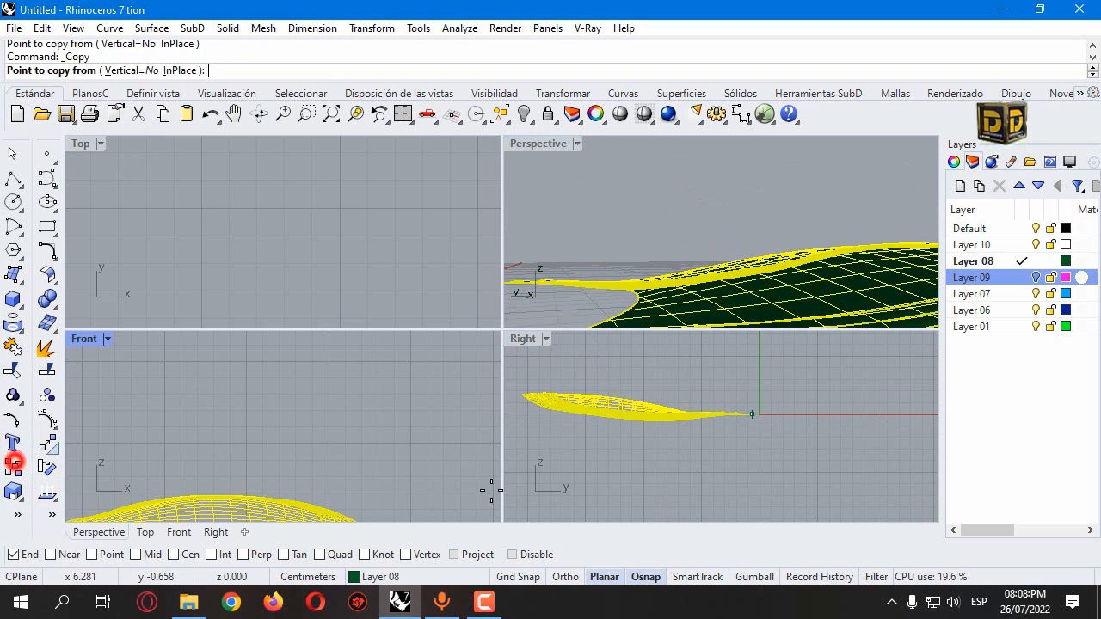
{"action": "left_click", "coordinate": [693, 416]}
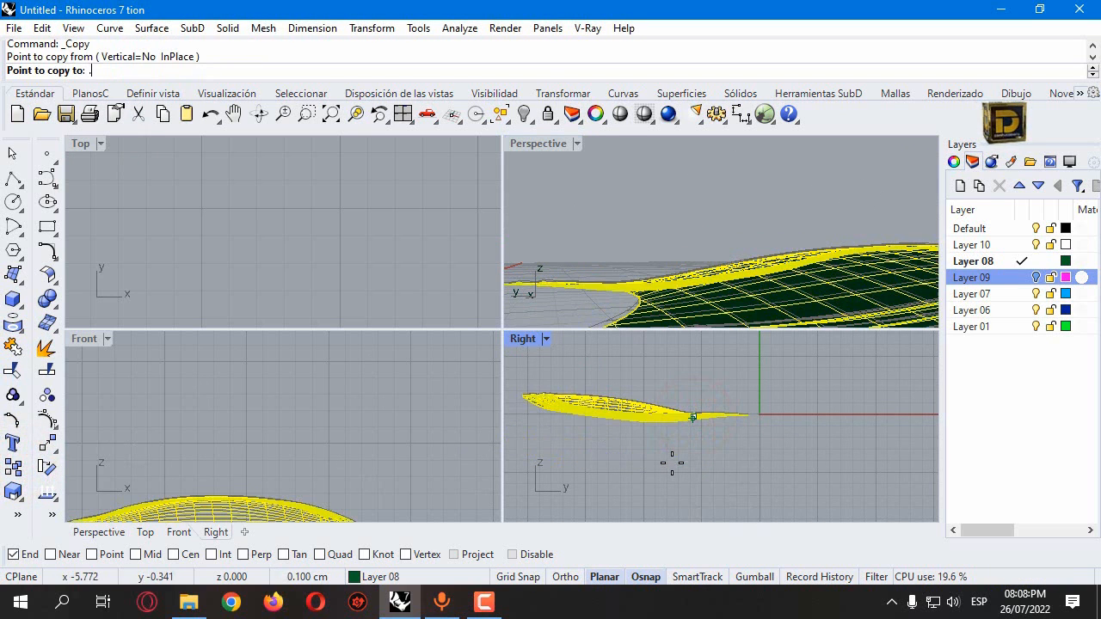
{"action": "left_click", "coordinate": [690, 503]}
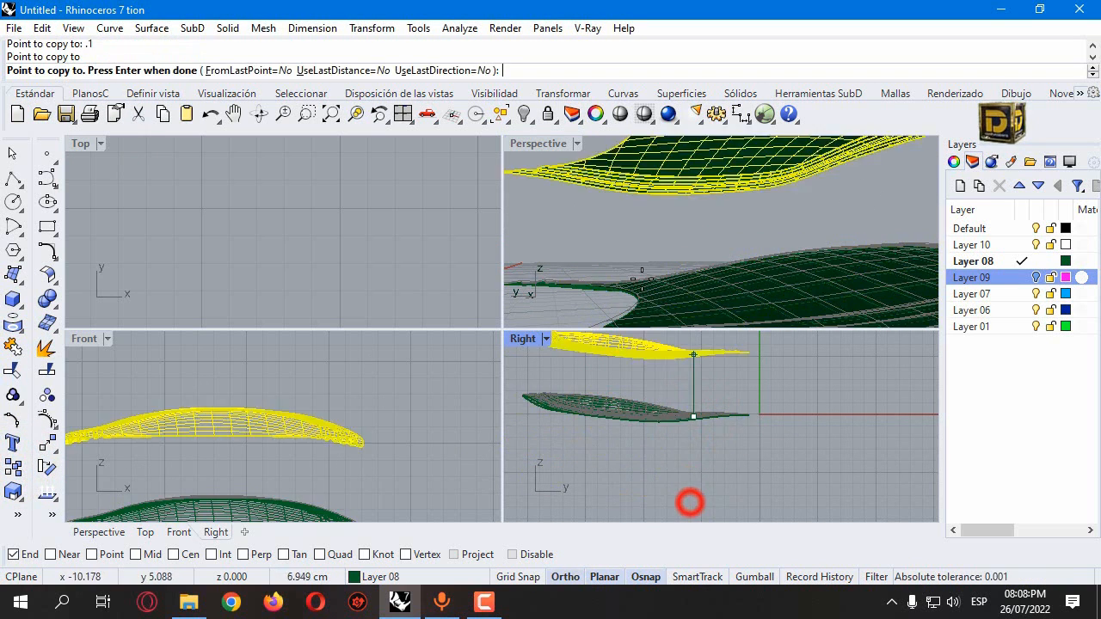
{"action": "key", "text": "Return"}
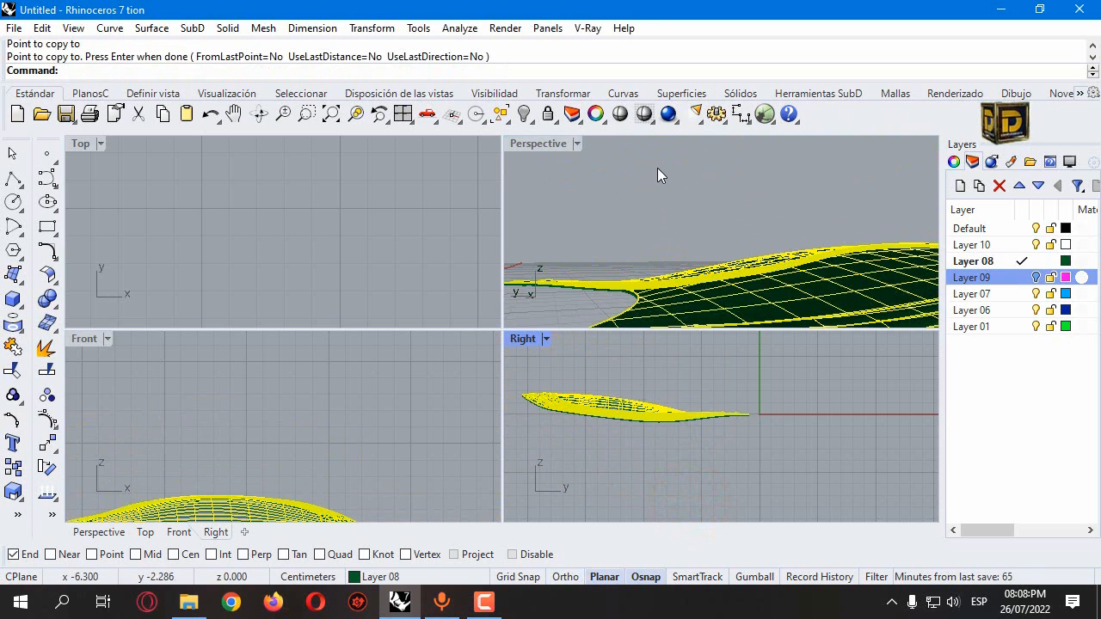
Step: Duplicate the borders of both visor polysurfaces and isolate the resulting border curves
{"action": "right_click_drag", "start_coordinate": [657, 168], "coordinate": [611, 245]}
{"action": "left_click", "coordinate": [611, 255]}
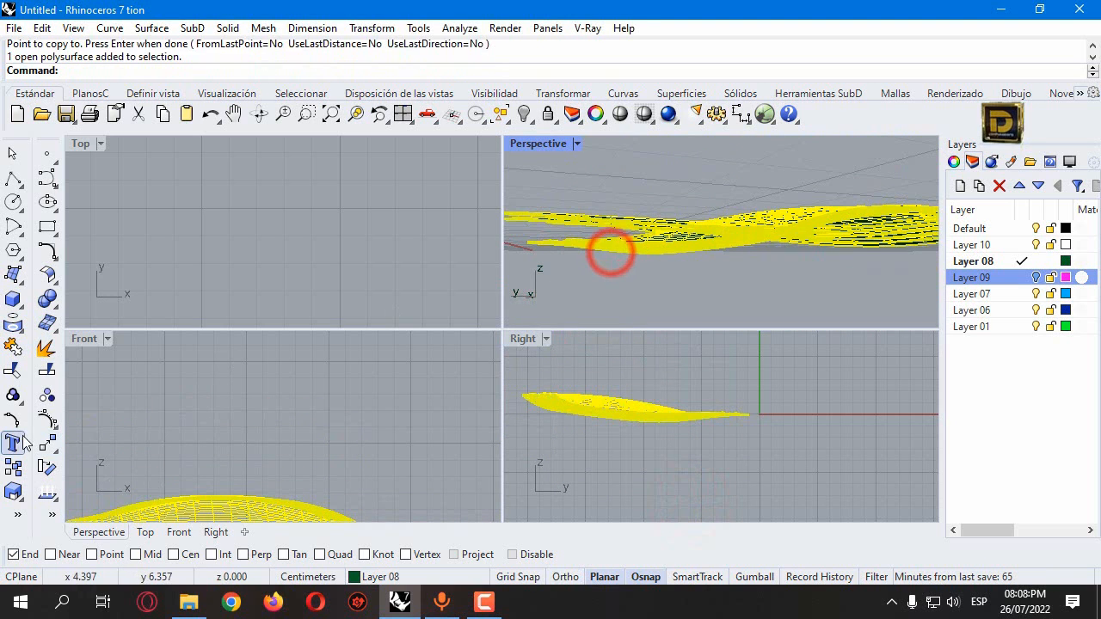
{"action": "left_click", "coordinate": [20, 328]}
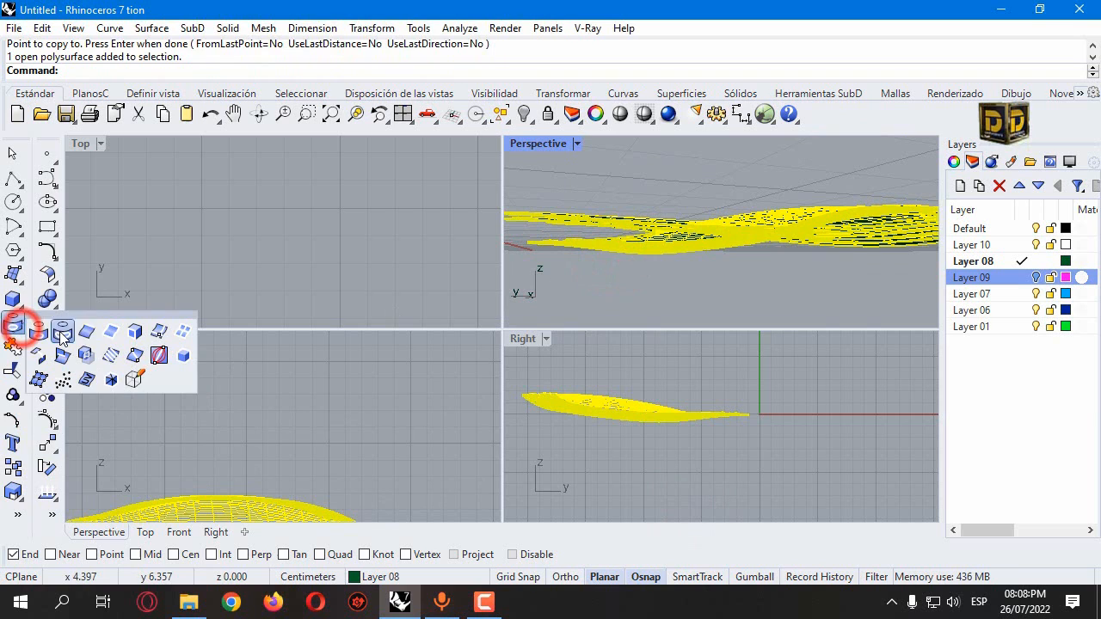
{"action": "left_click", "coordinate": [109, 336]}
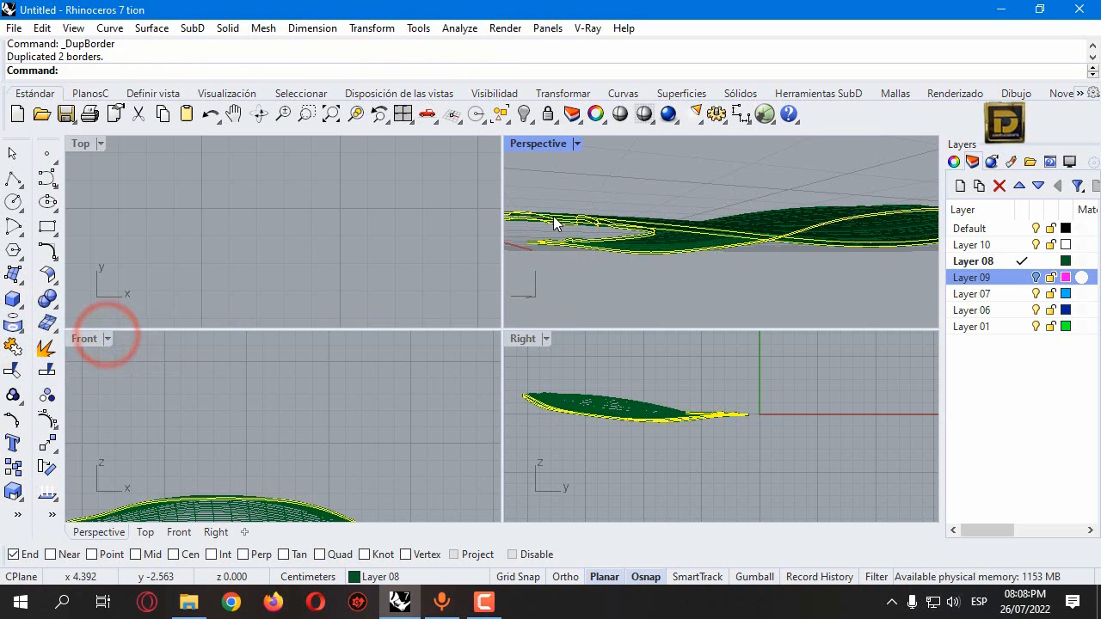
{"action": "left_click", "coordinate": [531, 127]}
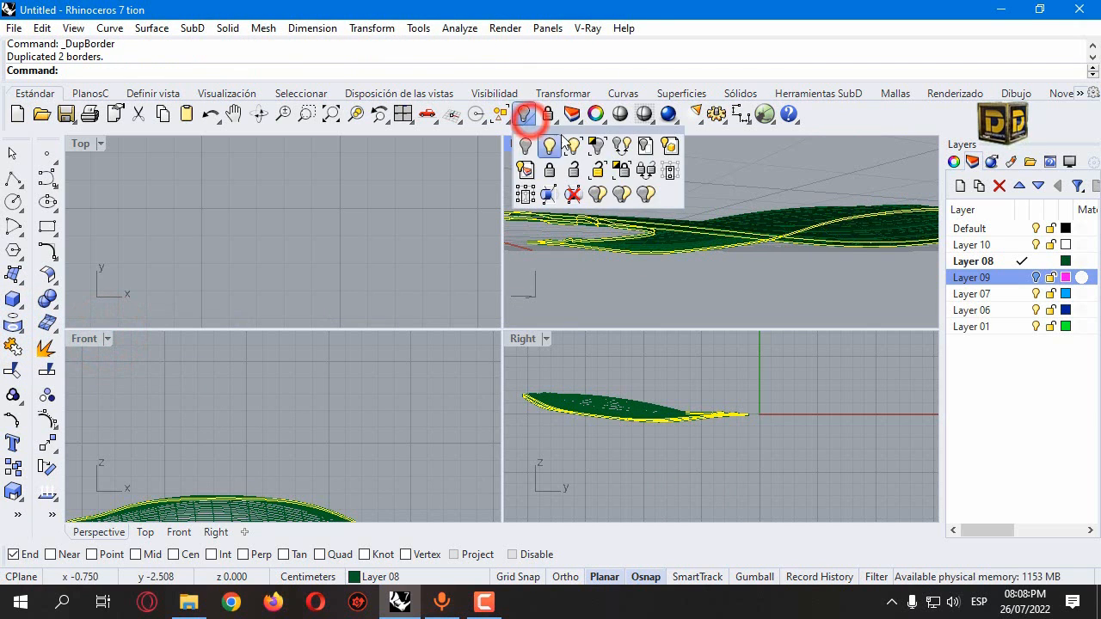
{"action": "left_click", "coordinate": [596, 146]}
{"action": "right_click_drag", "start_coordinate": [672, 183], "coordinate": [680, 196]}
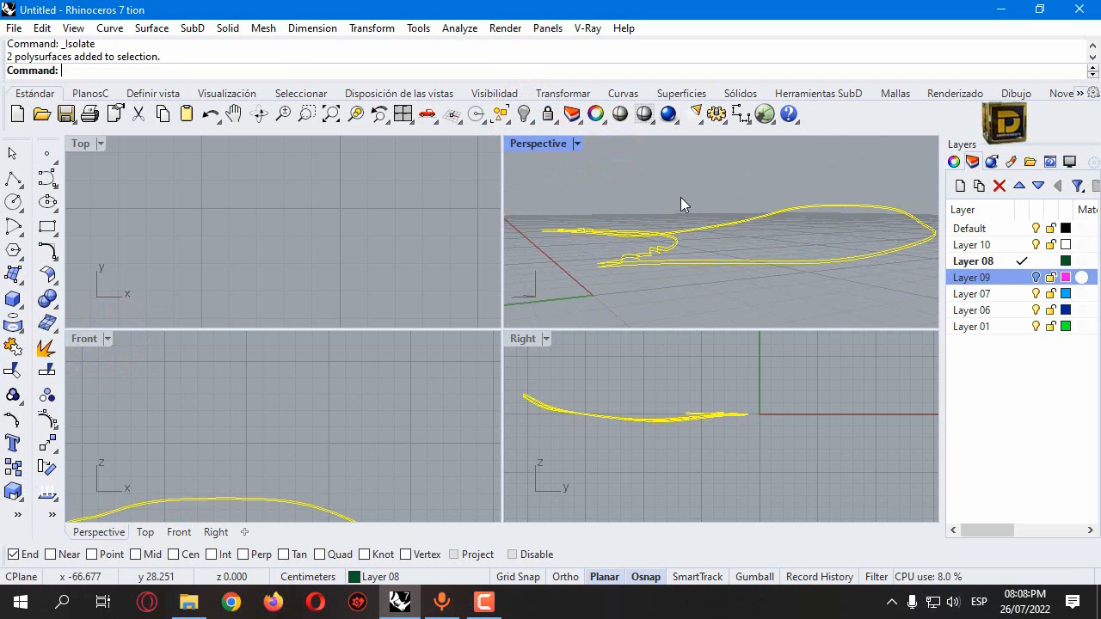
Step: Draw a short vertical polyline joining the matching corner ends of the upper and lower visor borders
{"action": "scroll", "coordinate": [601, 266], "scroll_direction": "up", "scroll_amount": 5}
{"action": "left_click", "coordinate": [589, 274]}
{"action": "scroll", "coordinate": [663, 259], "scroll_direction": "down", "scroll_amount": 3}
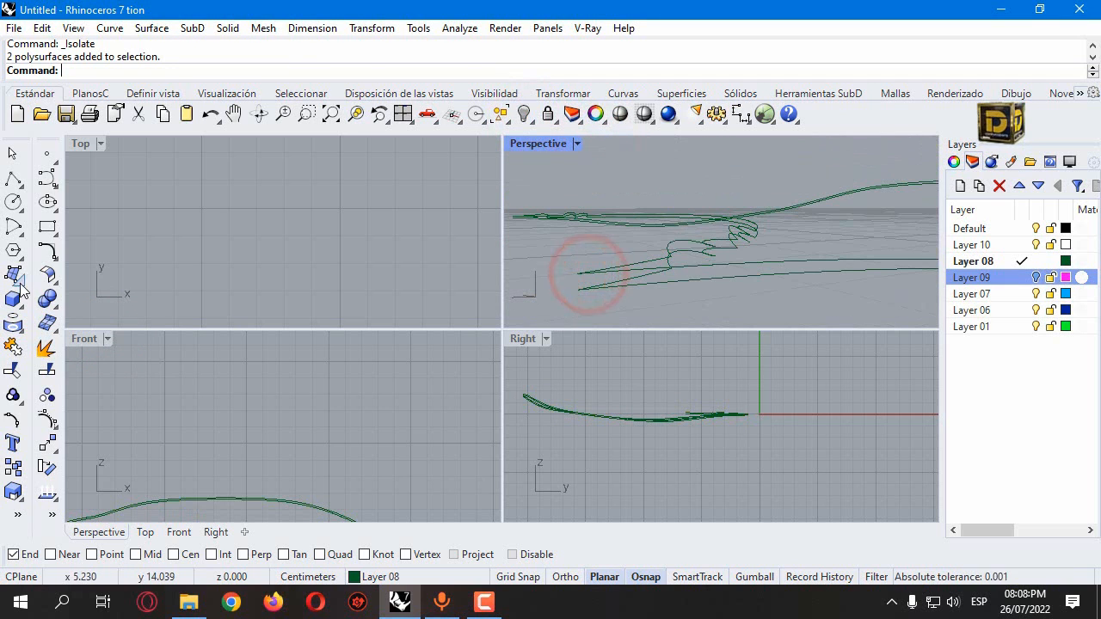
{"action": "left_click", "coordinate": [13, 178]}
{"action": "left_click", "coordinate": [577, 277]}
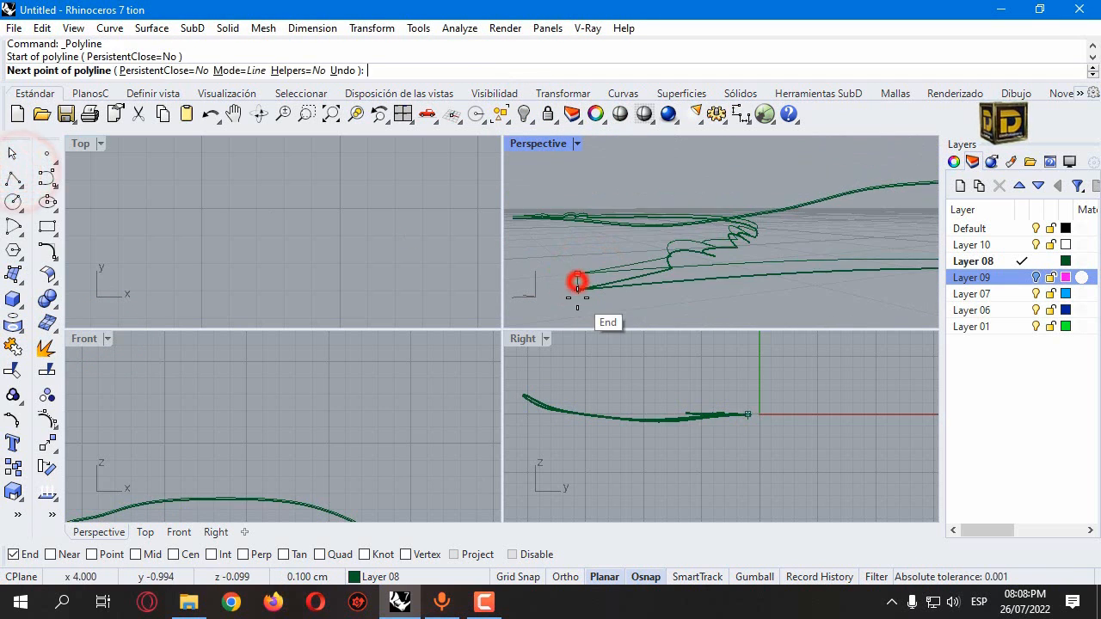
{"action": "left_click", "coordinate": [577, 290]}
{"action": "key", "text": "Return"}
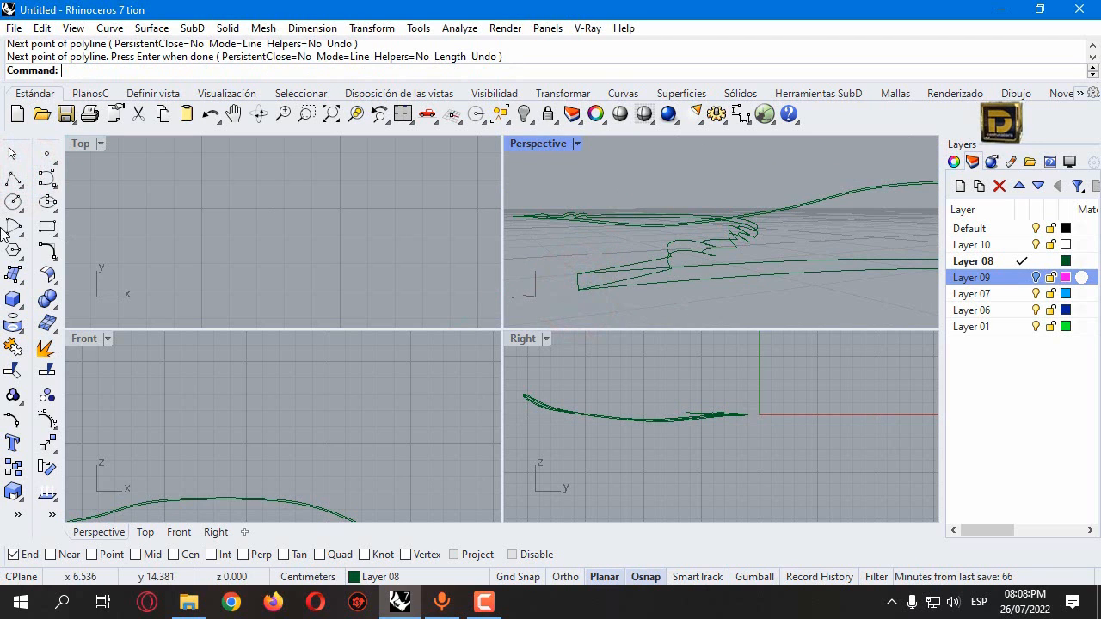
Step: Create the visor's edge band with Sweep 2 Rails, using both borders as rails and the short line as cross section
{"action": "left_click", "coordinate": [12, 298]}
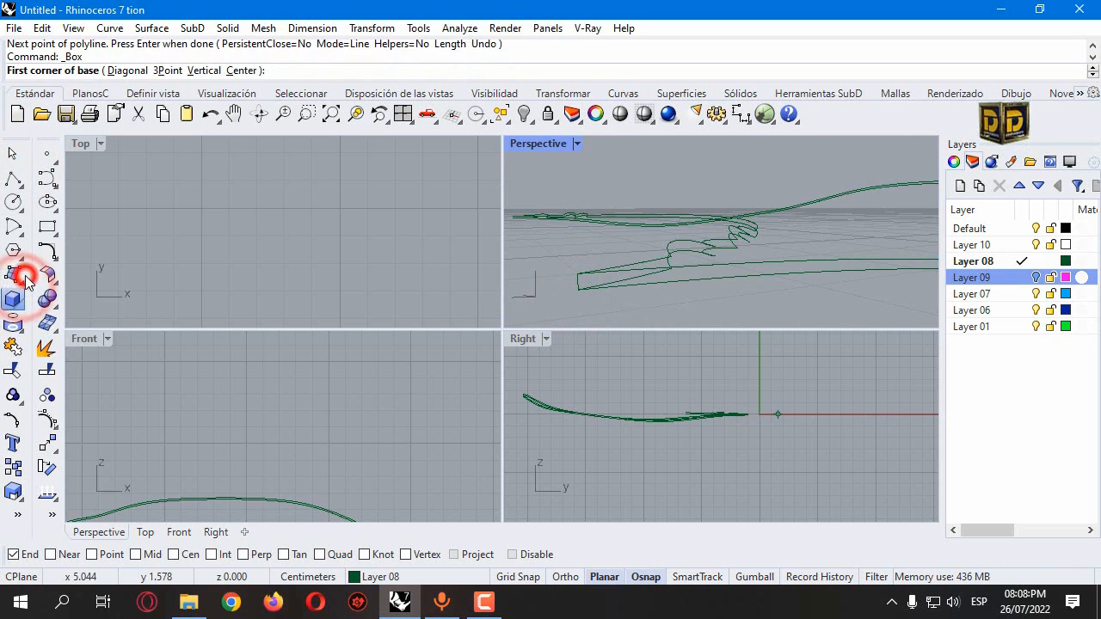
{"action": "left_click", "coordinate": [13, 274]}
{"action": "left_click", "coordinate": [86, 366]}
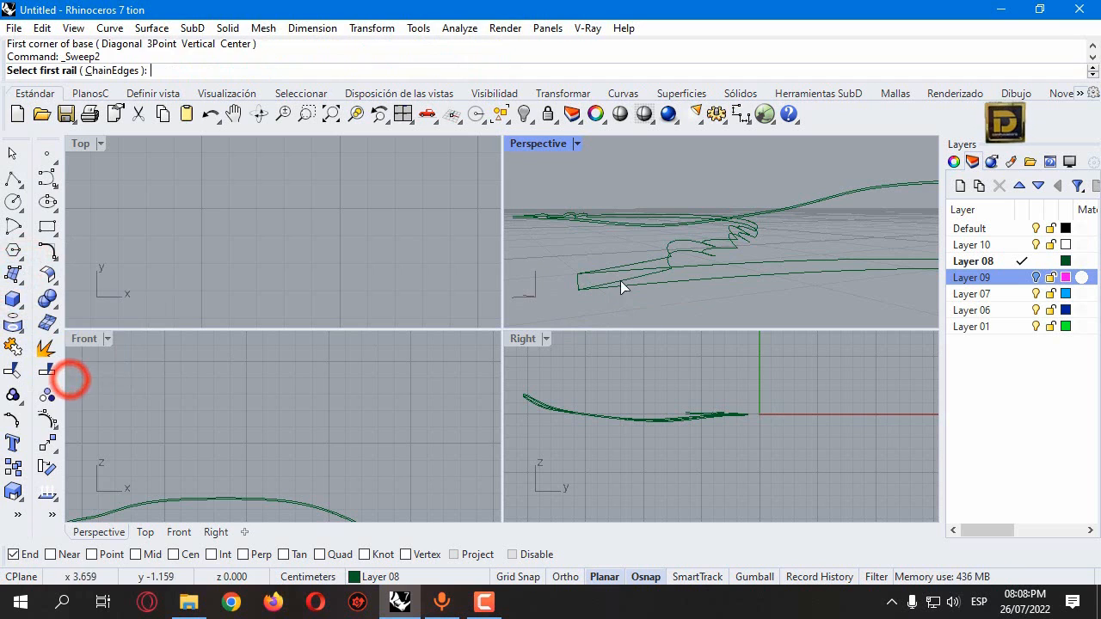
{"action": "left_click", "coordinate": [612, 273]}
{"action": "left_click", "coordinate": [619, 285]}
{"action": "left_click", "coordinate": [575, 284]}
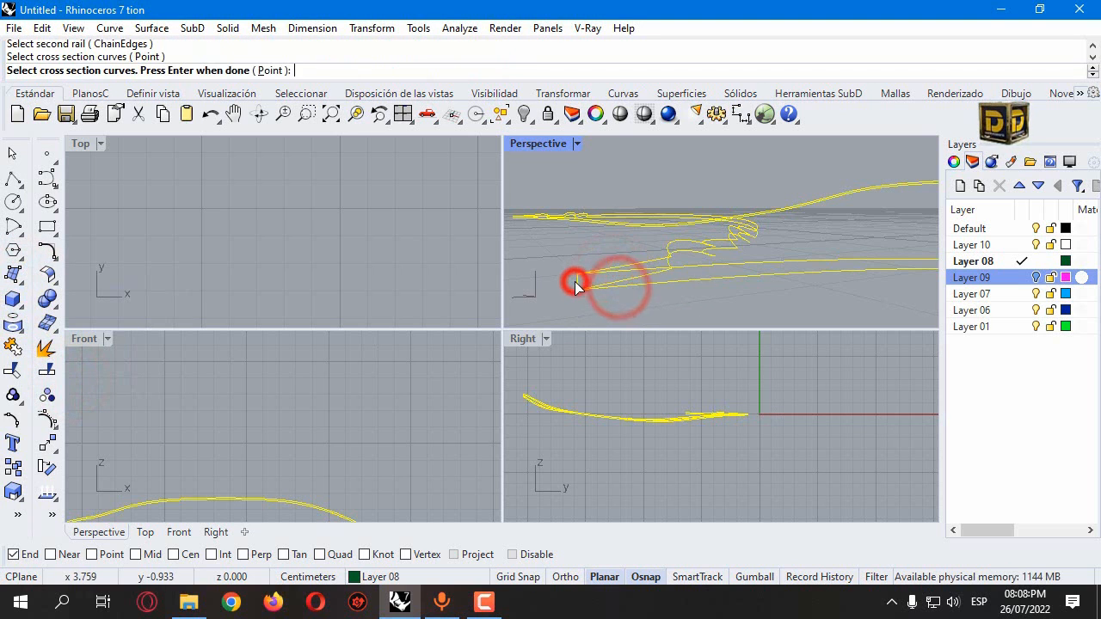
{"action": "right_click", "coordinate": [572, 281]}
{"action": "key", "text": "Return"}
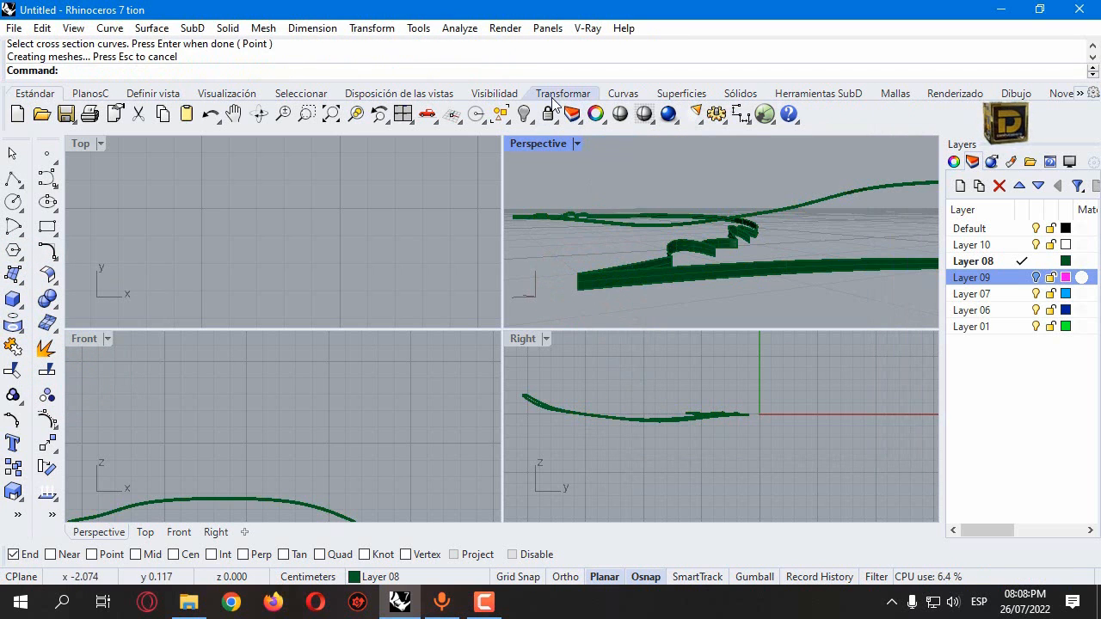
Step: Show all hidden objects and join the upper visor, lower visor and edge band
{"action": "left_click", "coordinate": [526, 113]}
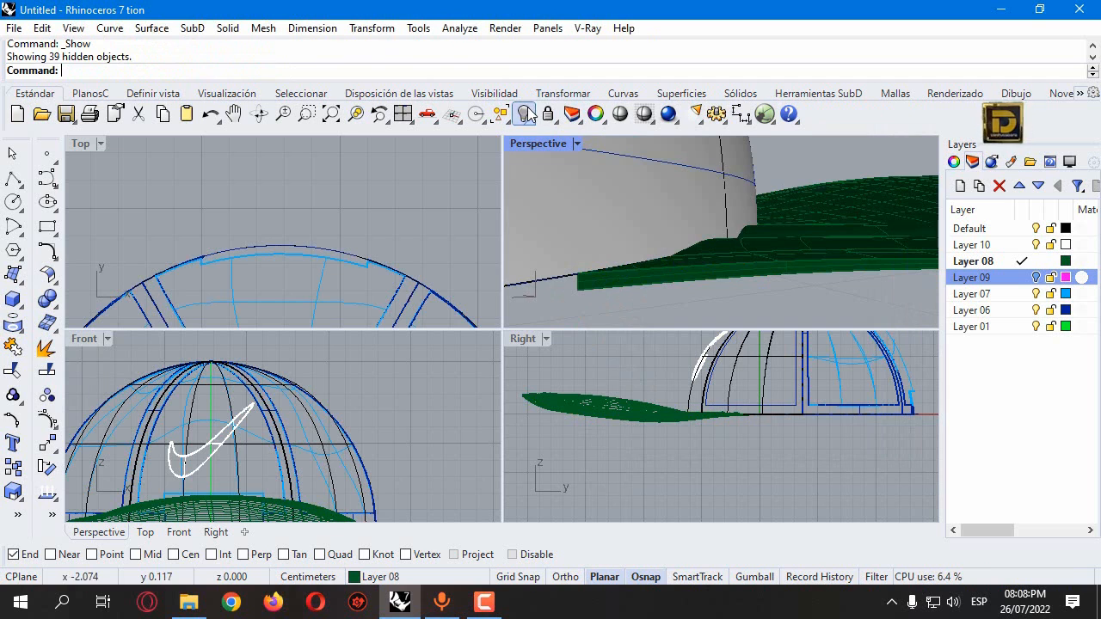
{"action": "right_click", "coordinate": [736, 225]}
{"action": "right_click_drag", "start_coordinate": [737, 226], "coordinate": [634, 254]}
{"action": "left_click_drag", "start_coordinate": [896, 156], "coordinate": [764, 323]}
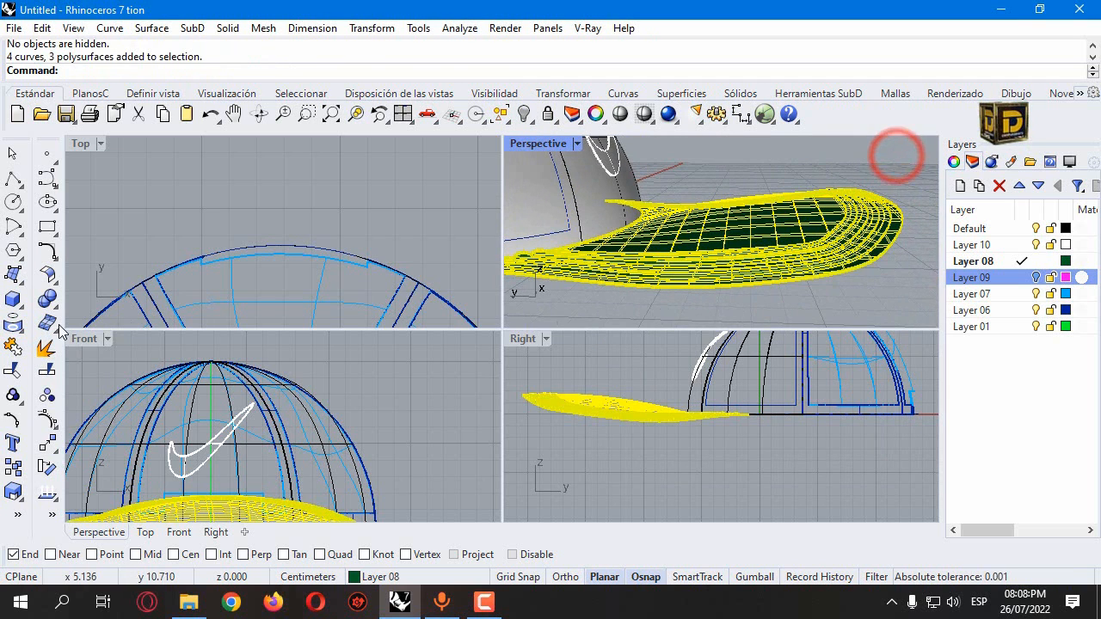
{"action": "left_click", "coordinate": [15, 348]}
{"action": "left_click", "coordinate": [714, 177]}
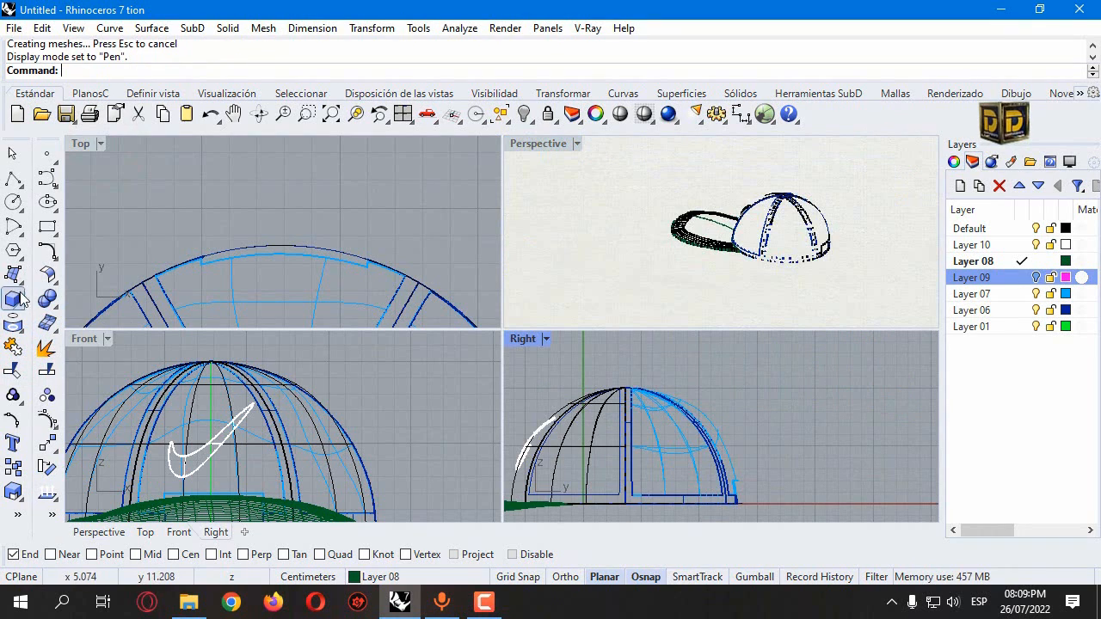
Step: Create a small flattened ellipsoid centred on the crown's apex as the cap's top button, with object snaps disabled for its axes
{"action": "left_click", "coordinate": [24, 305]}
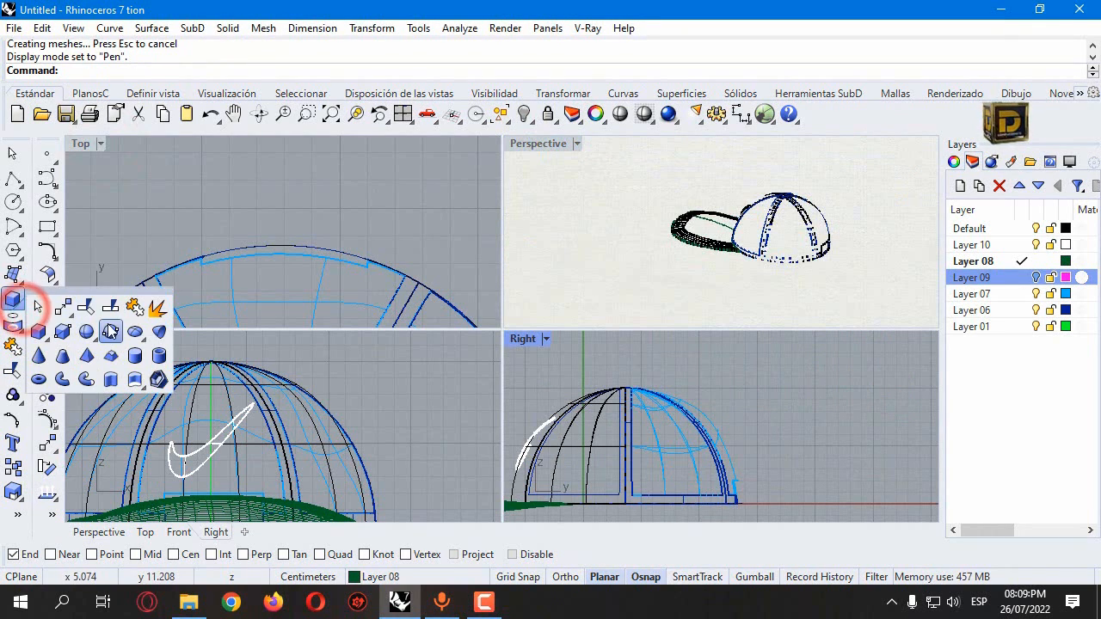
{"action": "left_click", "coordinate": [134, 331]}
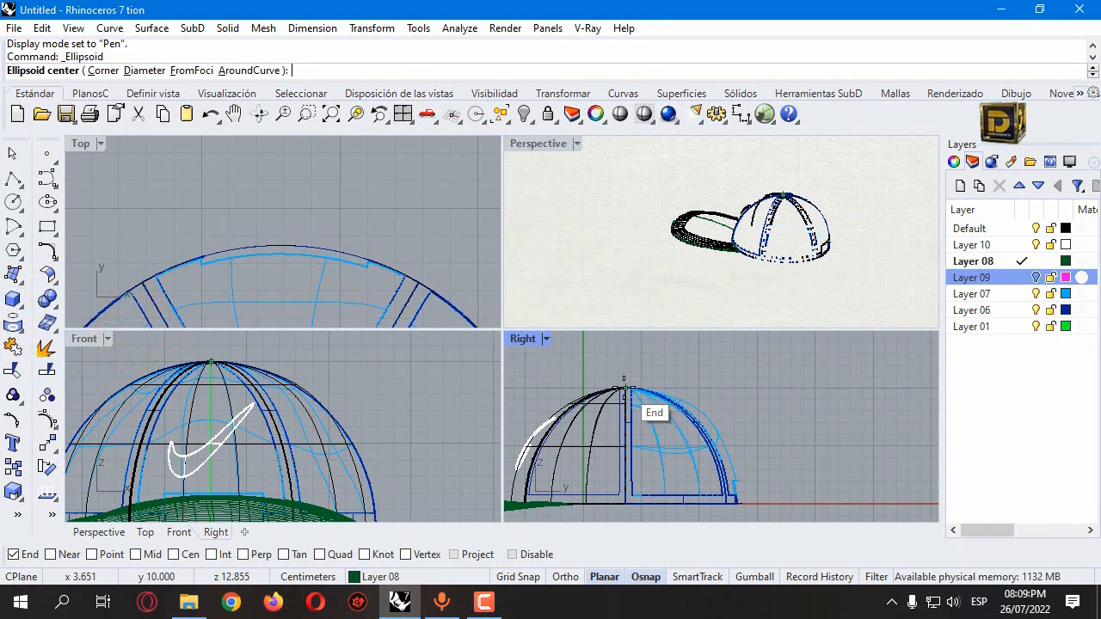
{"action": "left_click", "coordinate": [625, 389]}
{"action": "scroll", "coordinate": [630, 393], "scroll_direction": "up", "scroll_amount": 4}
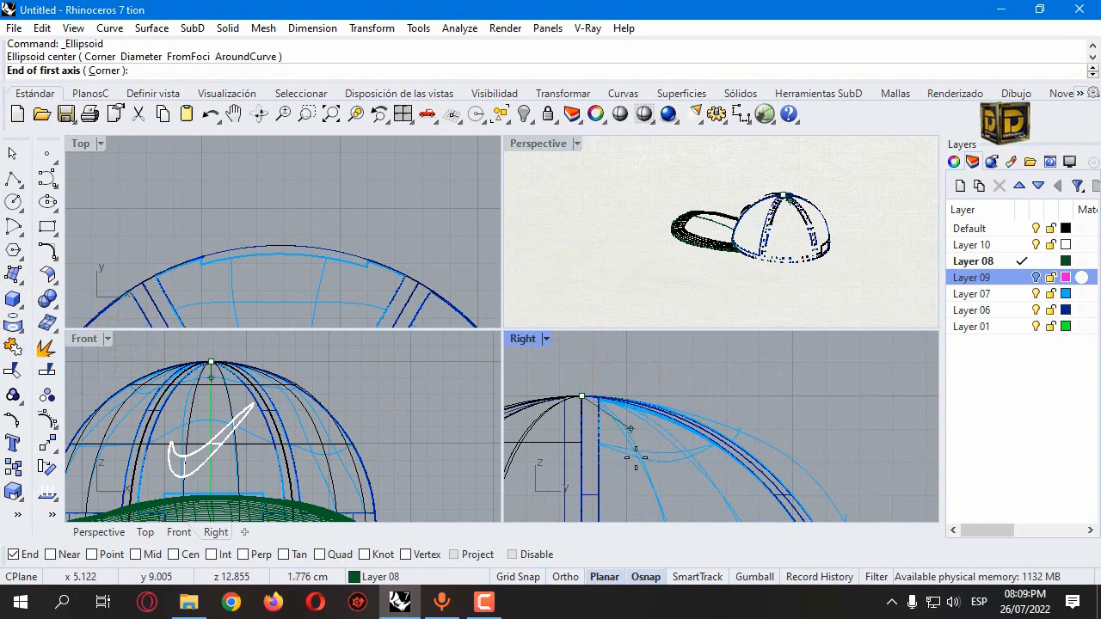
{"action": "left_click", "coordinate": [513, 555]}
{"action": "left_click", "coordinate": [609, 398]}
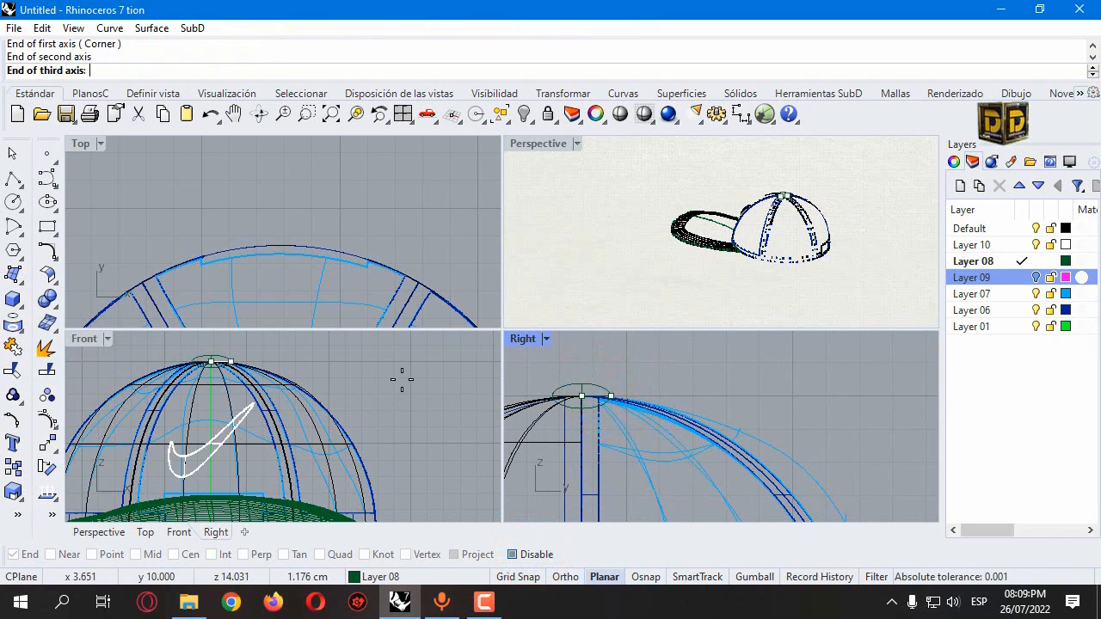
{"action": "left_click", "coordinate": [220, 361]}
{"action": "double_click", "coordinate": [551, 146]}
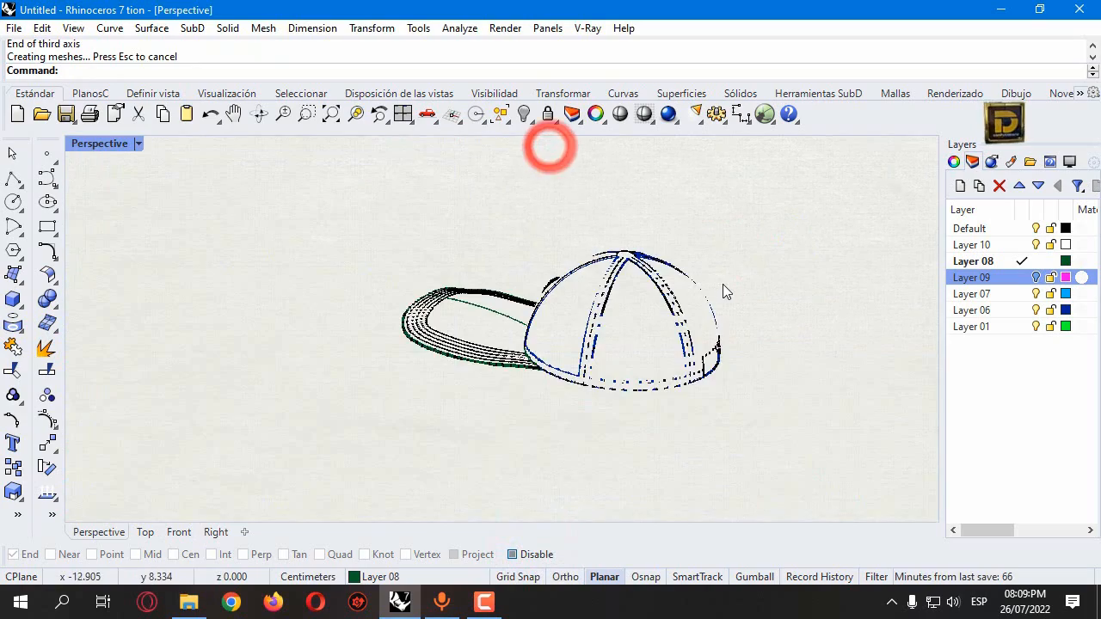
{"action": "mouse_move", "coordinate": [723, 284]}
{"action": "right_mouse_down"}
{"action": "mouse_move", "coordinate": [453, 340]}
{"action": "mouse_move", "coordinate": [347, 344]}
{"action": "right_mouse_up"}
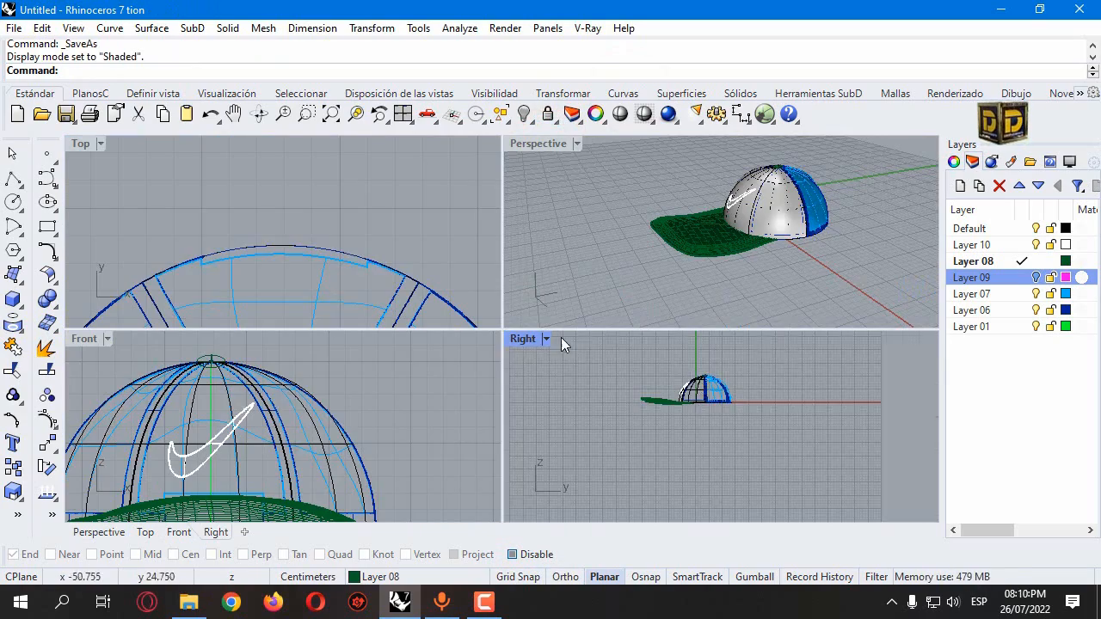
Step: Select the whole cap and bend its rear slightly downward in the Right view, with the spine running along the crown's base
{"action": "left_click_drag", "start_coordinate": [630, 342], "coordinate": [845, 460]}
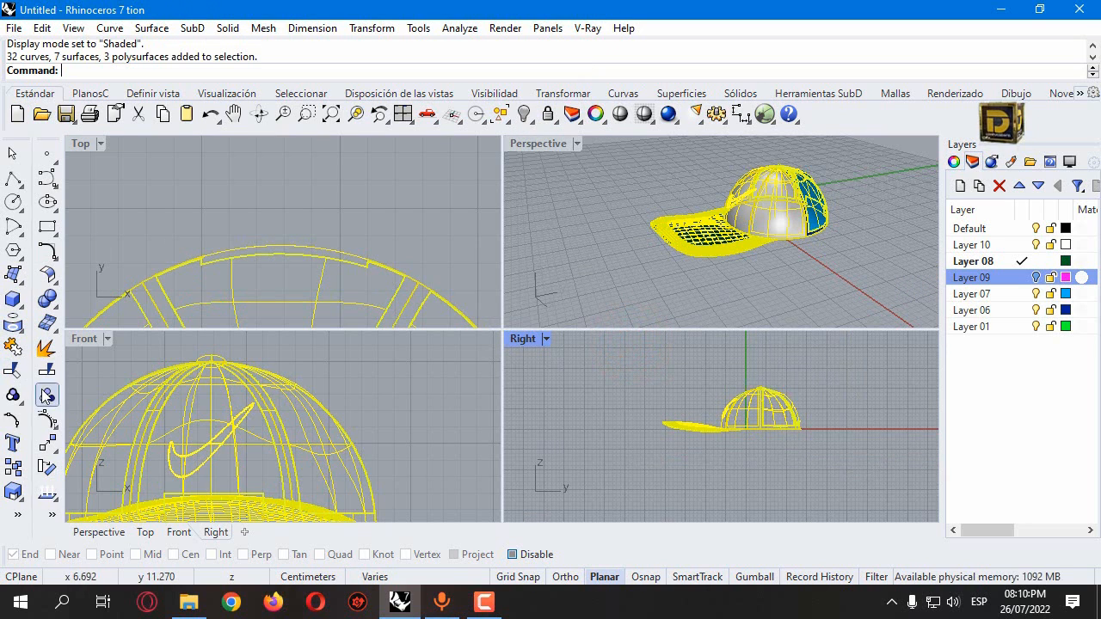
{"action": "left_click", "coordinate": [56, 447]}
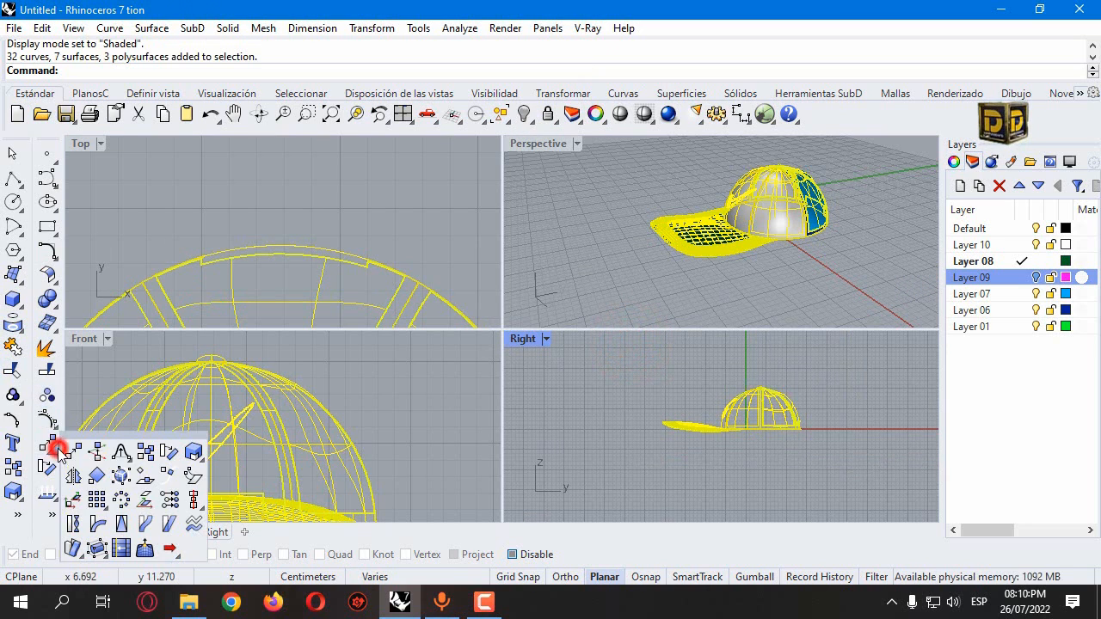
{"action": "left_click", "coordinate": [97, 522]}
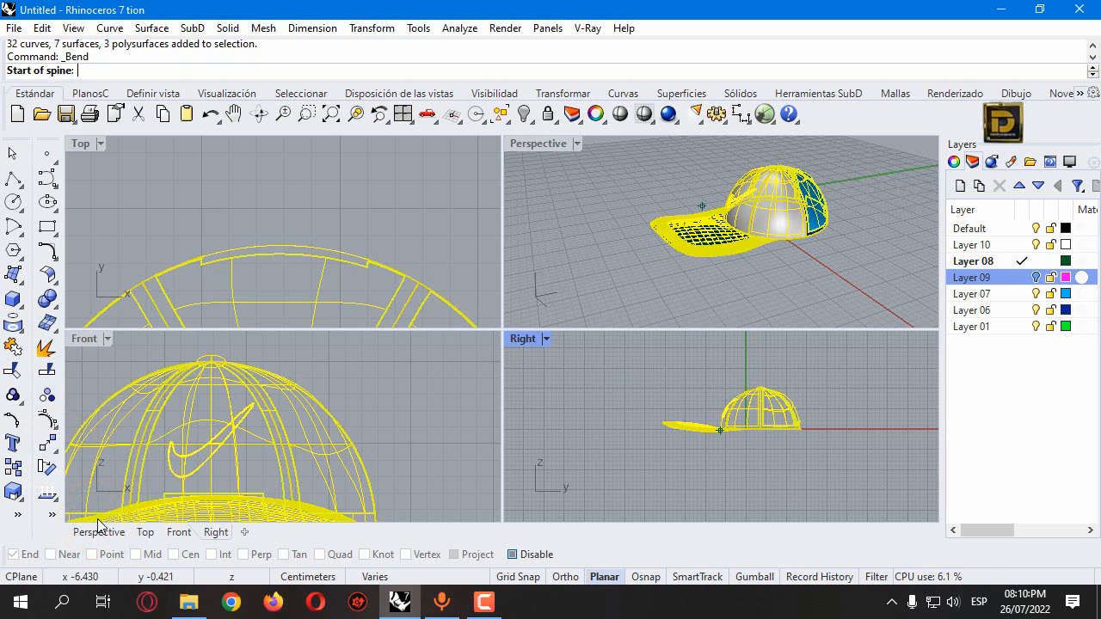
{"action": "scroll", "coordinate": [753, 432], "scroll_direction": "up", "scroll_amount": 8}
{"action": "double_click", "coordinate": [519, 336]}
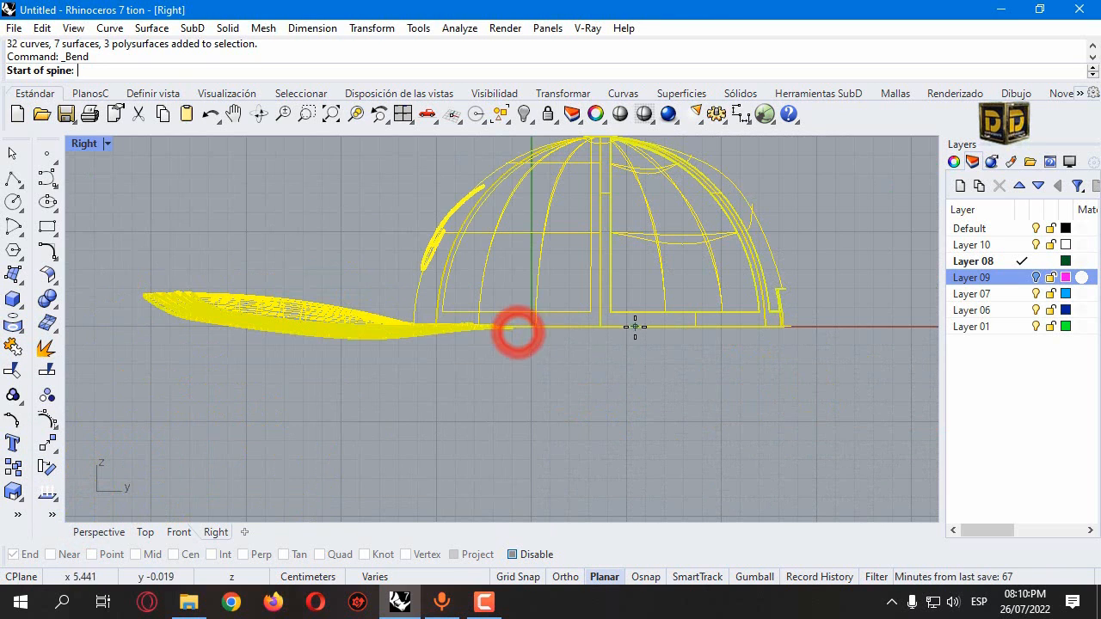
{"action": "left_click", "coordinate": [561, 322]}
{"action": "left_click", "coordinate": [802, 321]}
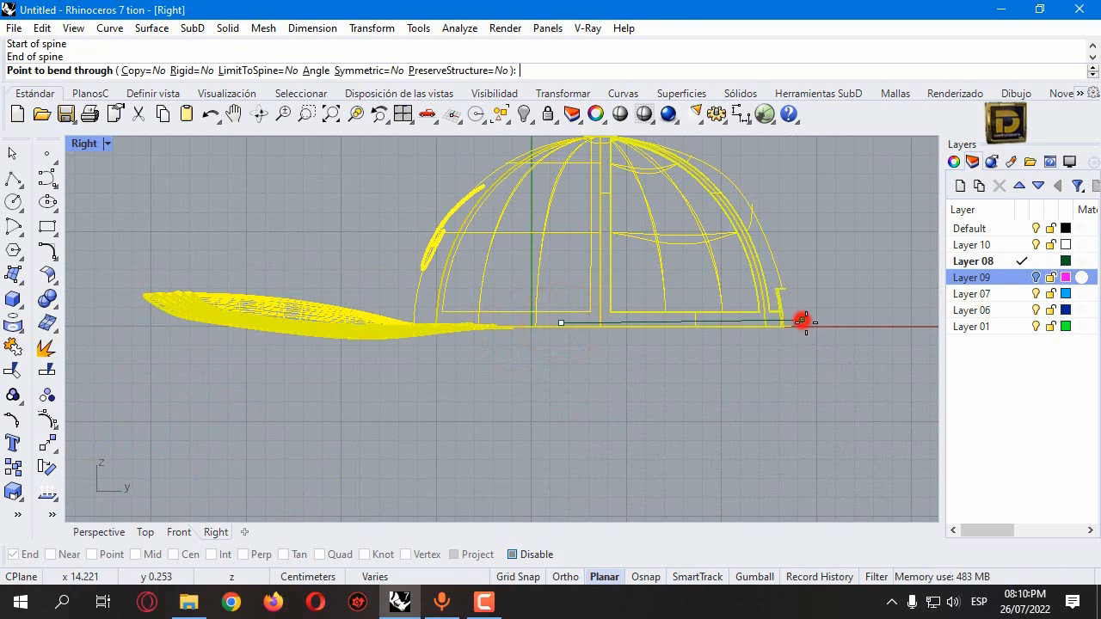
{"action": "left_click", "coordinate": [811, 336]}
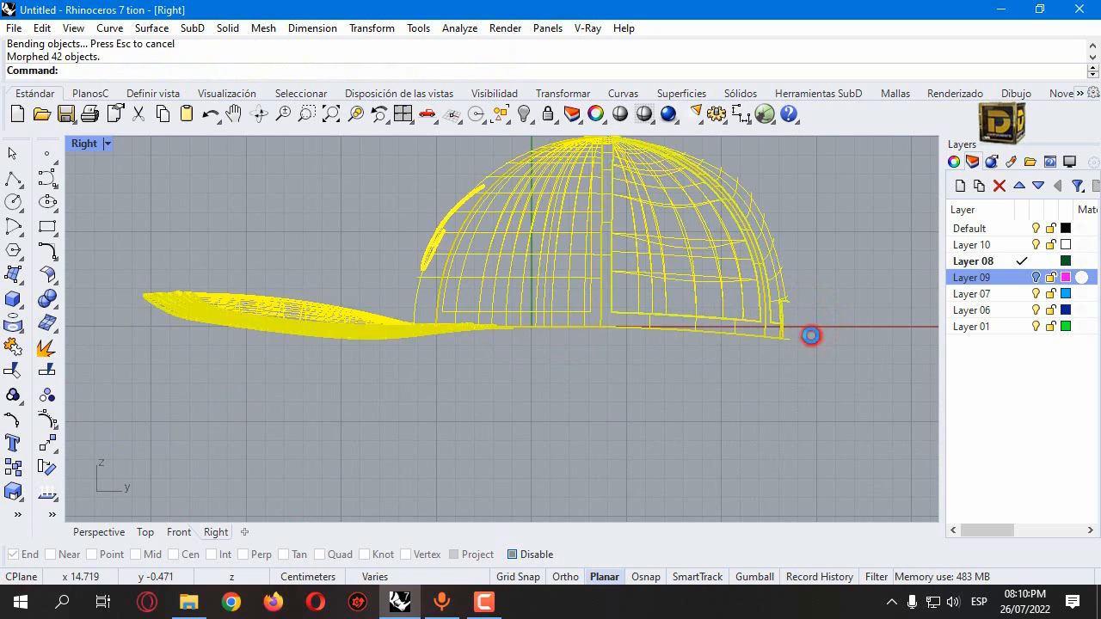
Step: Bend the visor slightly downward, with the spine running from the crown's base to the visor's front tip
{"action": "key", "text": "Return"}
{"action": "left_click", "coordinate": [583, 324]}
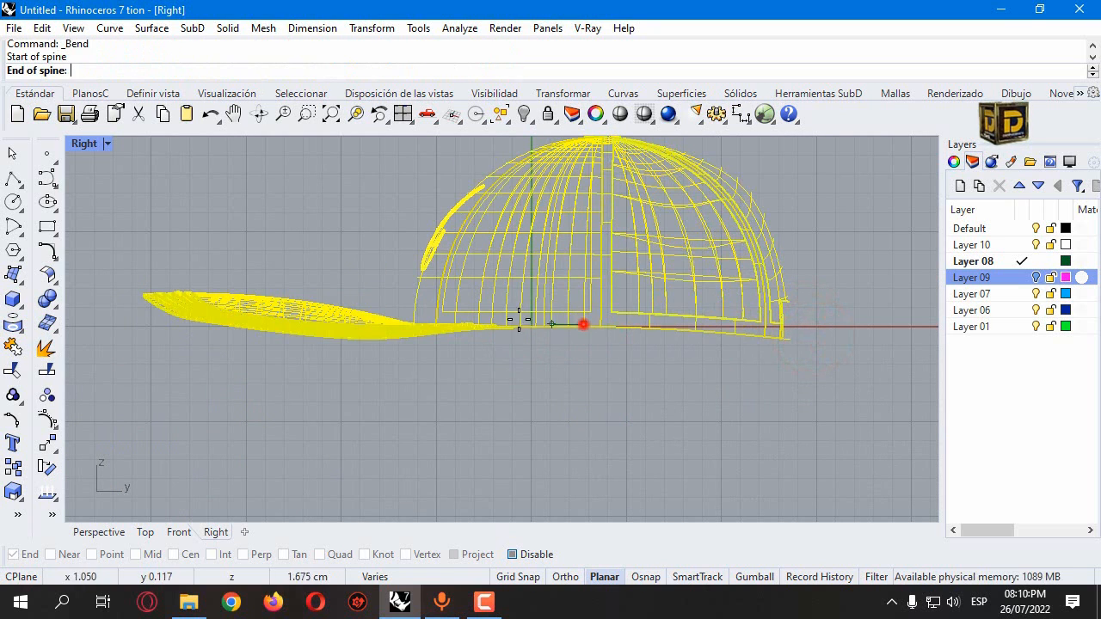
{"action": "left_click", "coordinate": [154, 299]}
{"action": "left_click", "coordinate": [149, 306]}
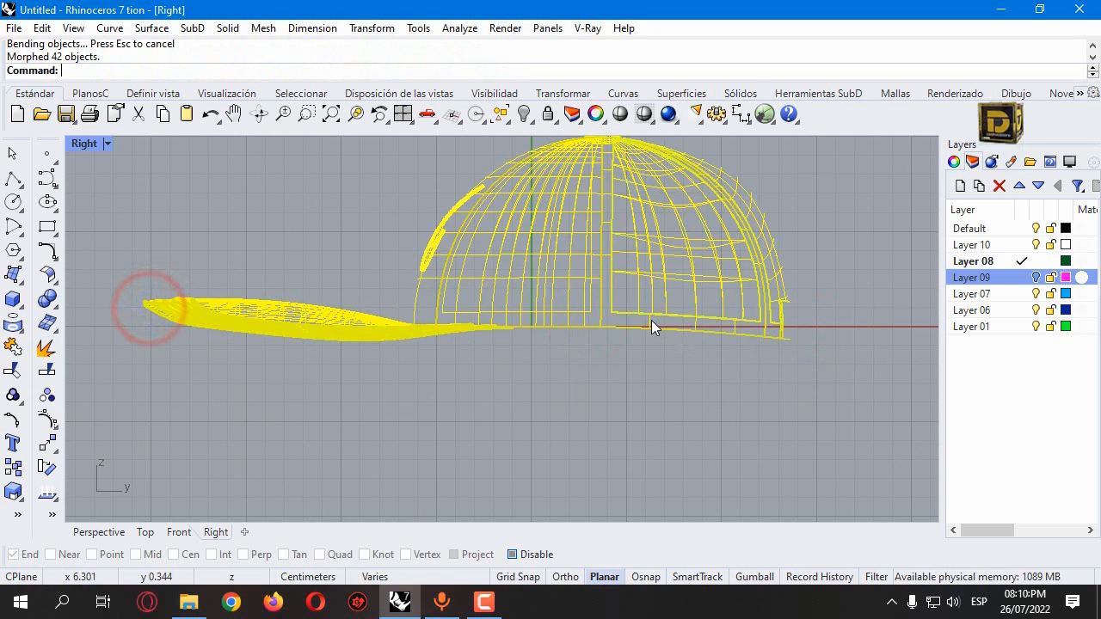
Step: Bend the rear of the cap upward from the middle of the crown's base and view the cap in Pen display mode
{"action": "key", "text": "Return"}
{"action": "left_click", "coordinate": [848, 335]}
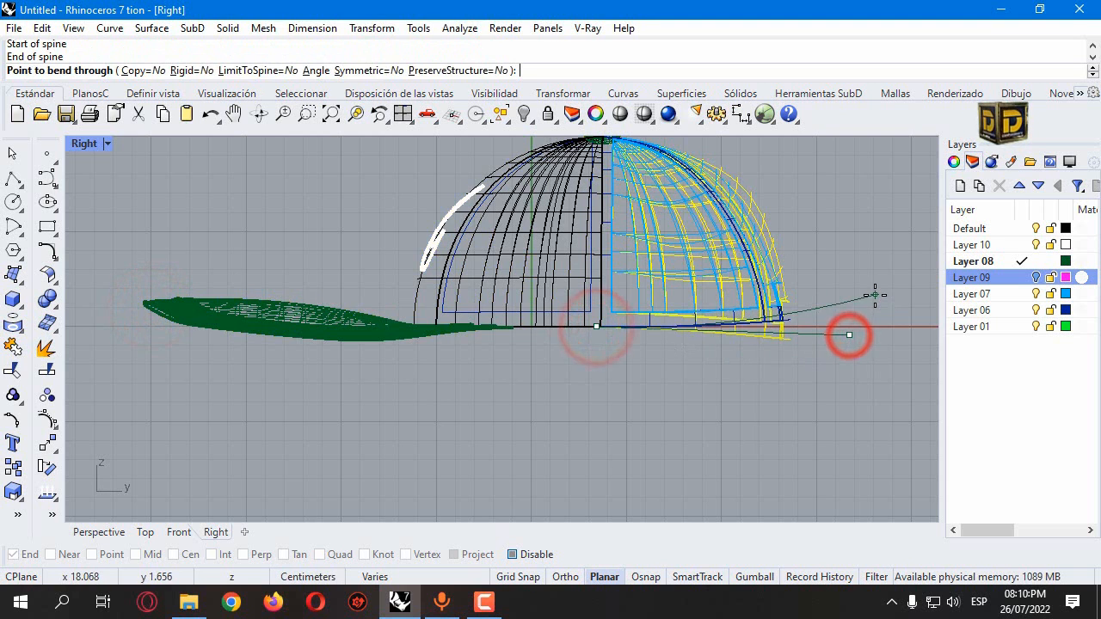
{"action": "left_click", "coordinate": [866, 302]}
{"action": "scroll", "coordinate": [692, 306], "scroll_direction": "up", "scroll_amount": 1}
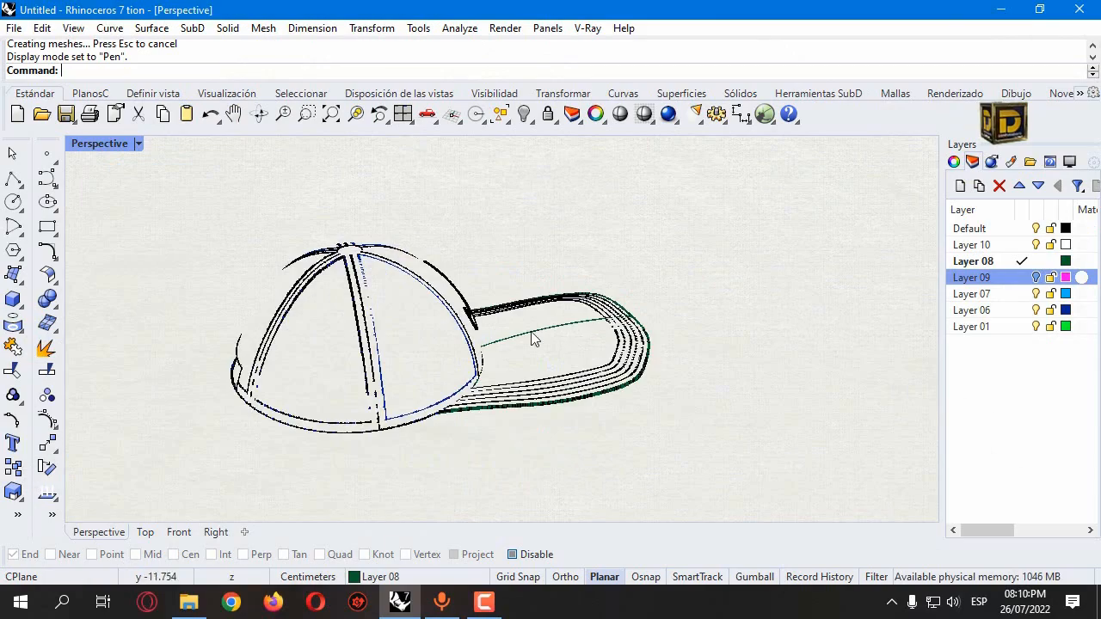
{"action": "right_click_drag", "start_coordinate": [418, 281], "coordinate": [424, 307]}
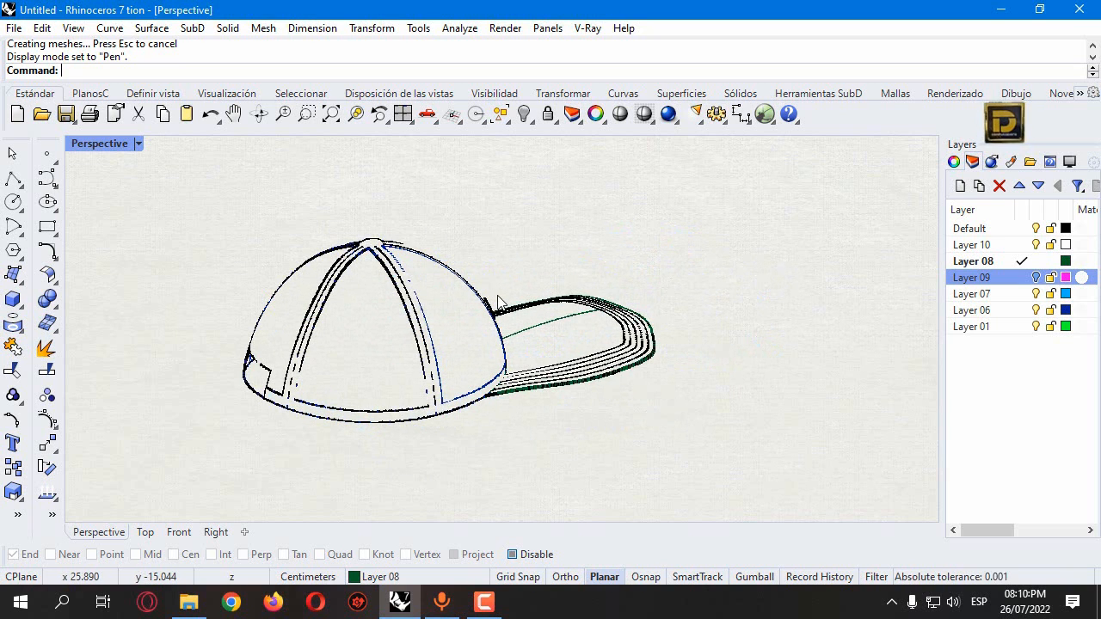